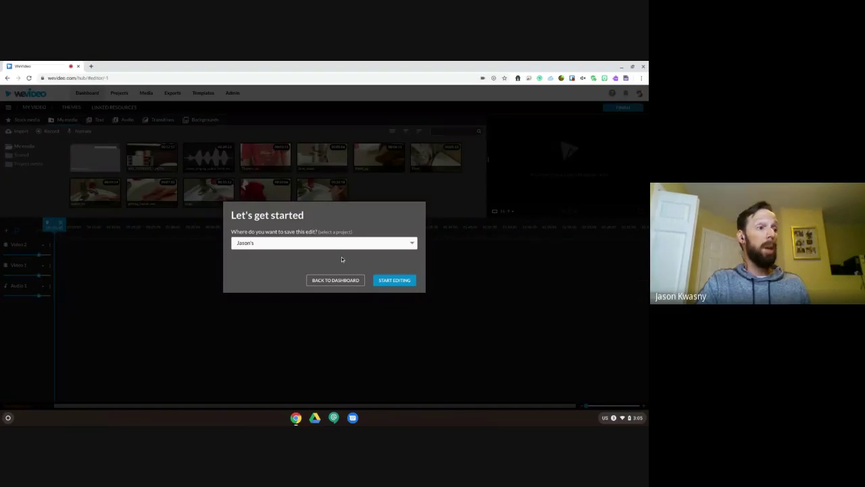
- Start editing in the preselected project and enlarge the page zoom
click(391, 278)
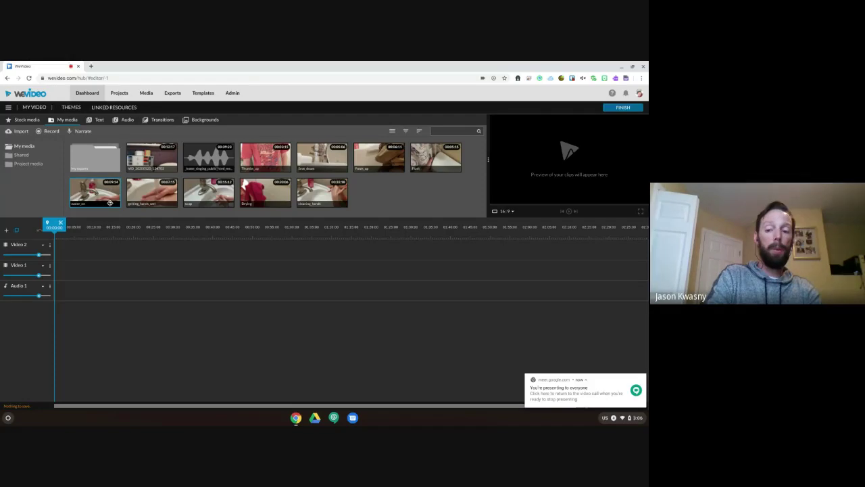
key(ctrl+plus)
key(ctrl+plus)
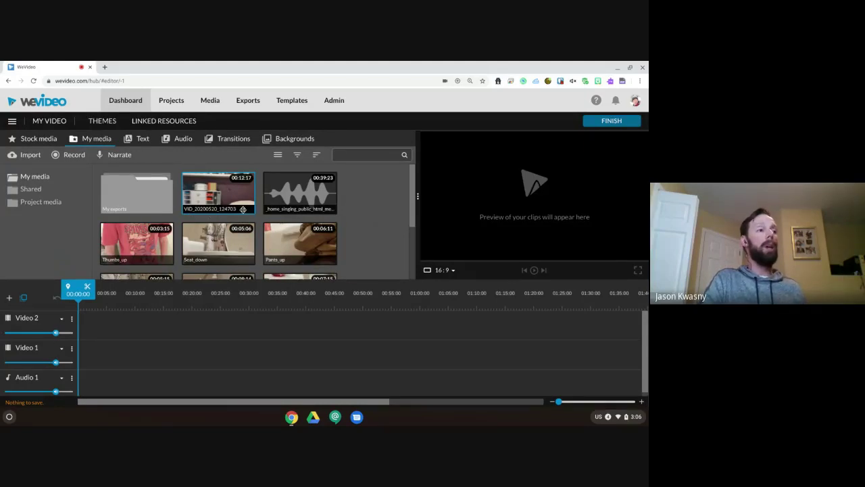
- View the management options for the Thumbs_up clip in the media library
scroll(243, 209, down, 1)
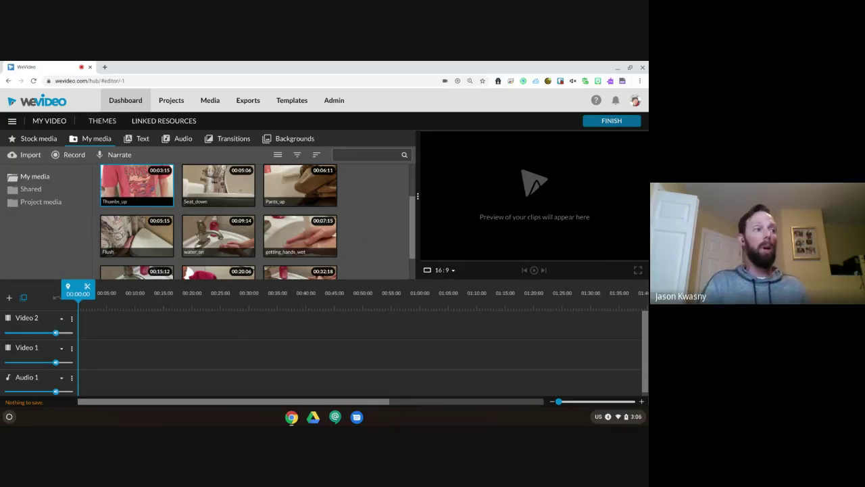
right_click(128, 190)
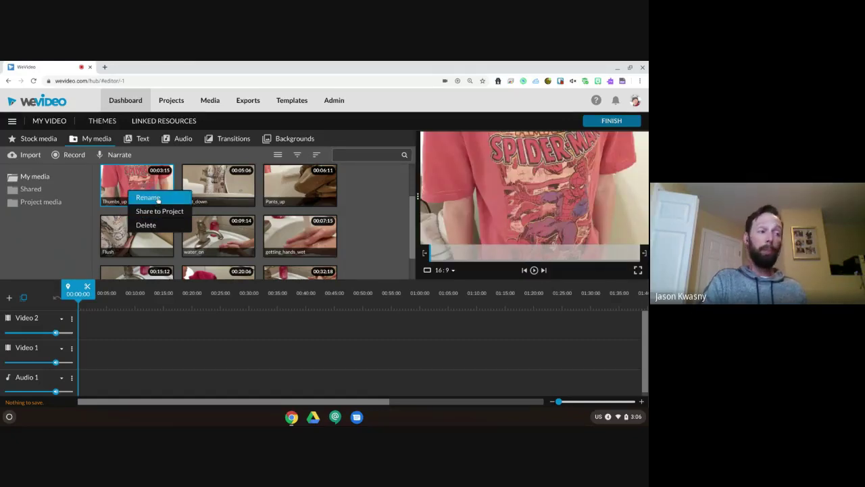
click(380, 197)
scroll(380, 197, up, 2)
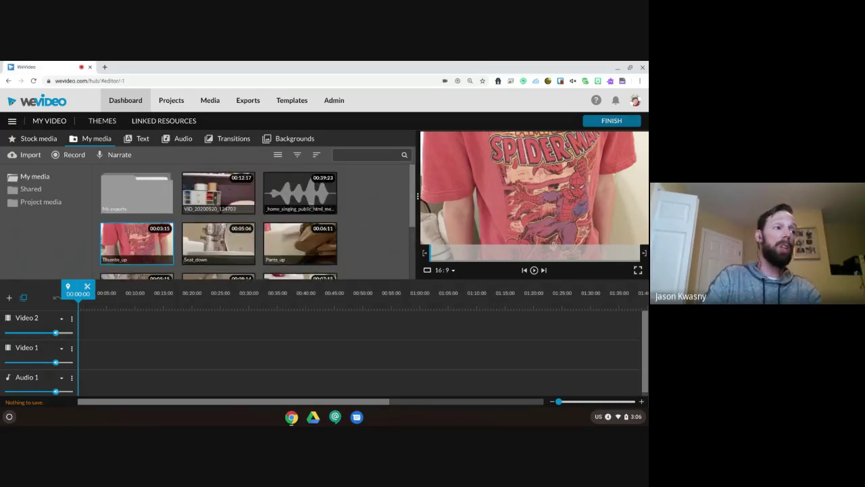
- Reduce the page zoom by one level and try out a larger preview area
key(ctrl+minus)
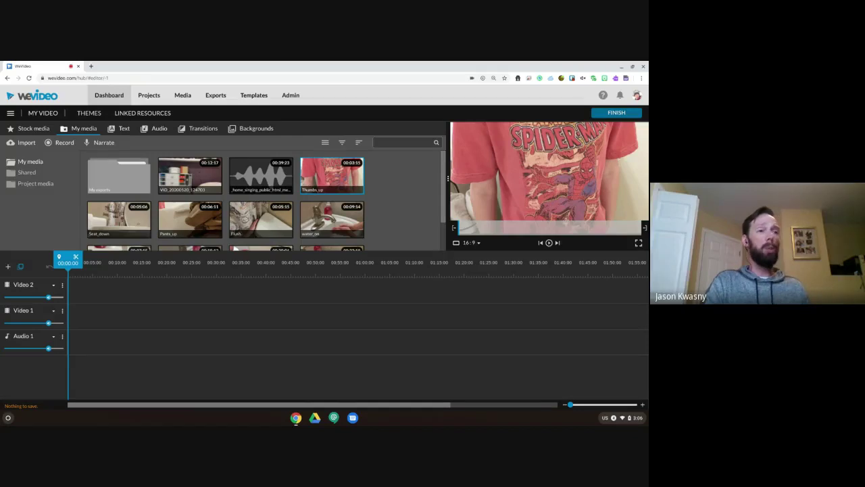
drag(447, 181, 343, 193)
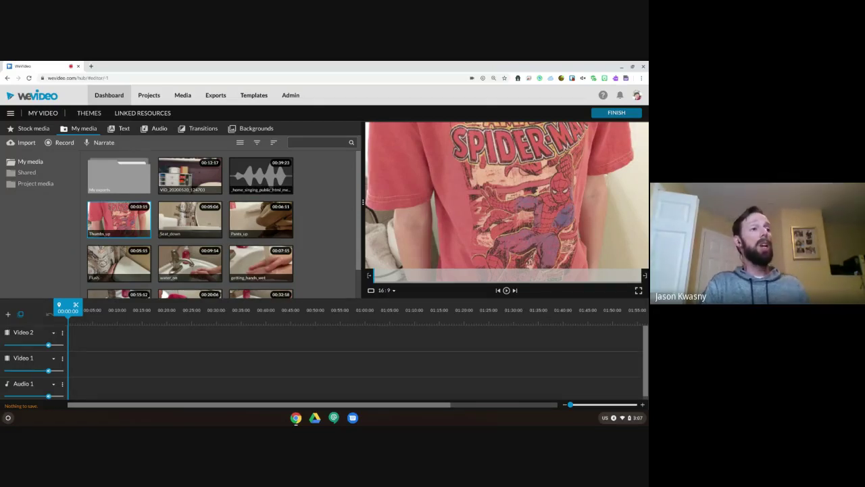
drag(363, 200, 447, 181)
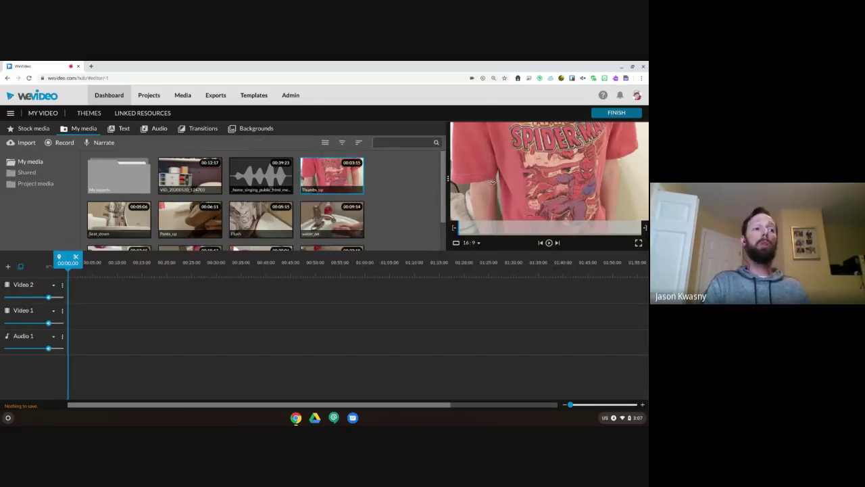
- Increase the height of the Video 2 and Video 1 tracks to the largest size
click(54, 286)
click(56, 312)
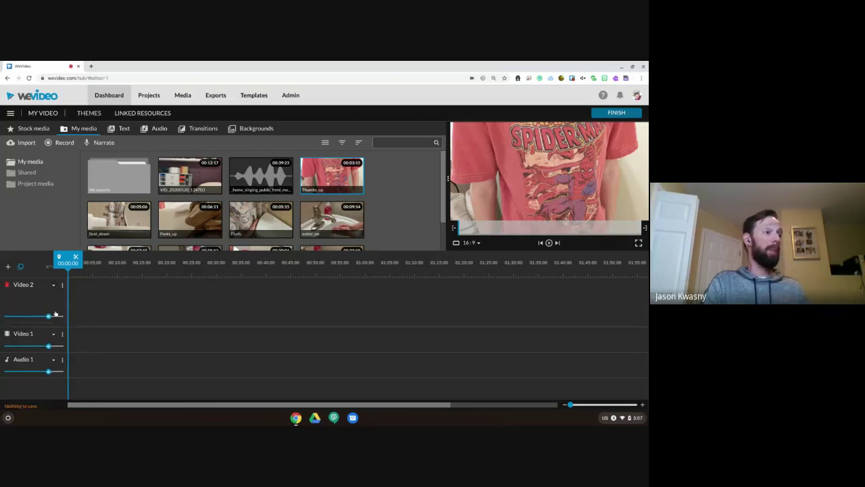
click(54, 335)
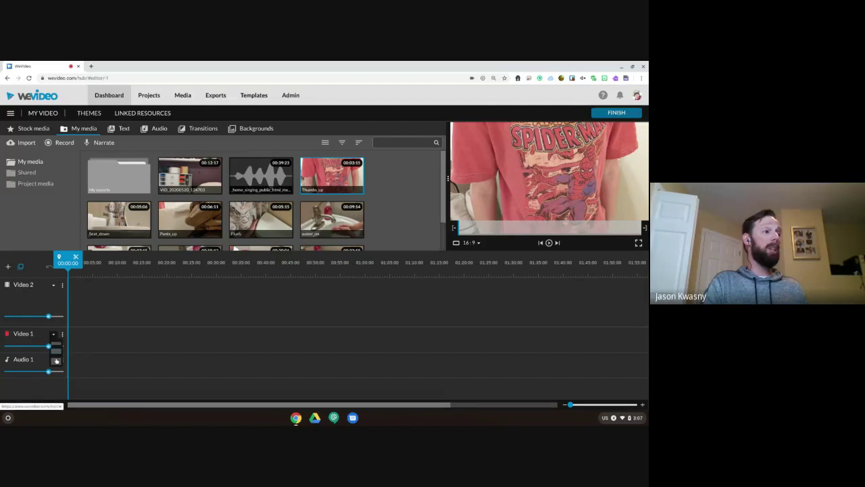
click(57, 362)
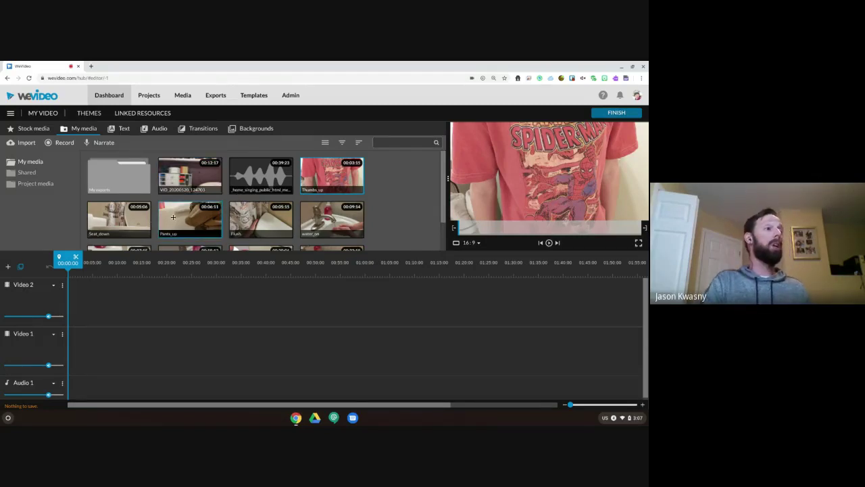
- Place the Pants_up, Seat_down and Flush clips back to back from the start of the Video 2 track
drag(169, 220, 84, 290)
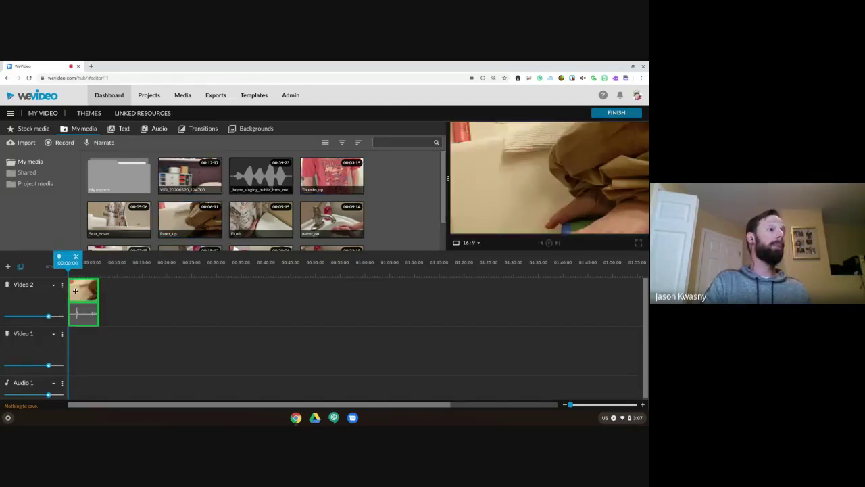
scroll(213, 218, down, 1)
click(119, 193)
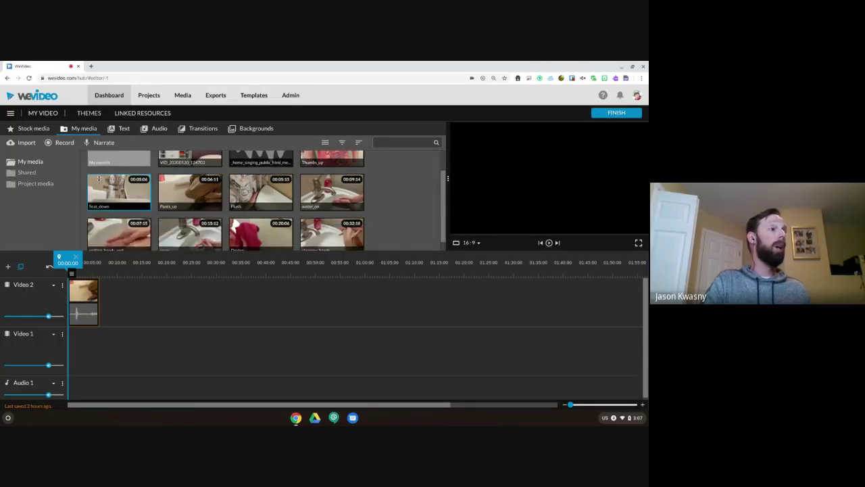
drag(131, 265, 111, 298)
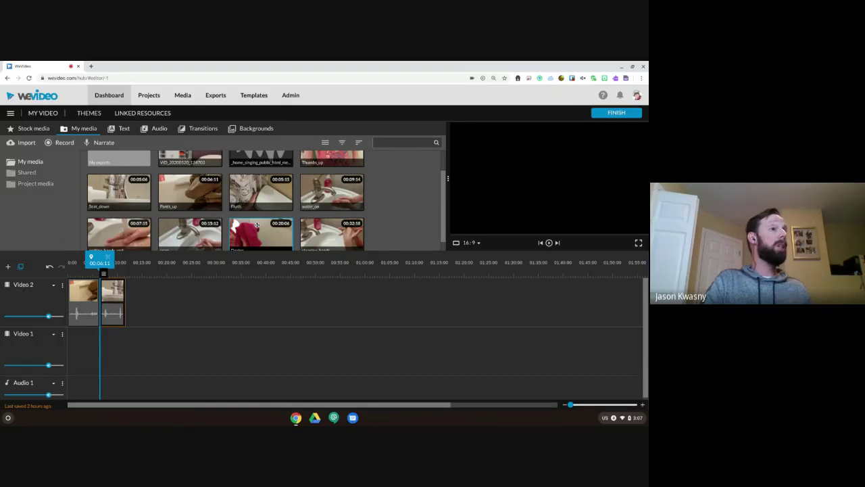
click(259, 188)
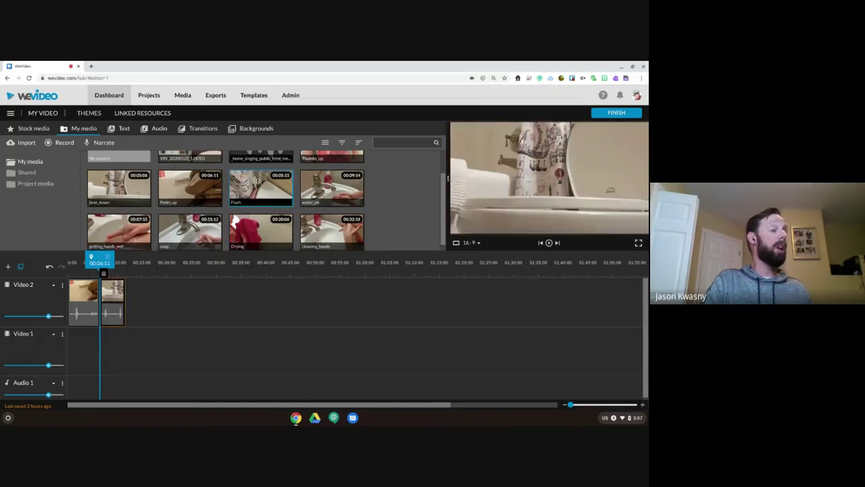
drag(257, 183, 138, 301)
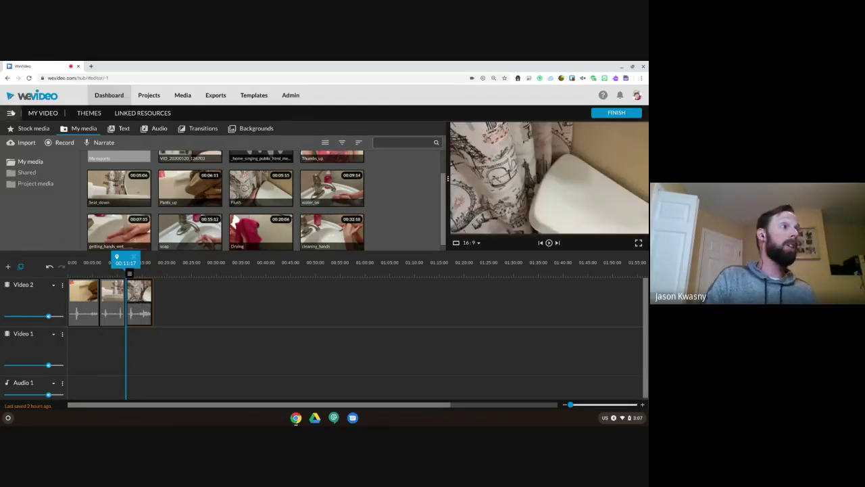
click(10, 113)
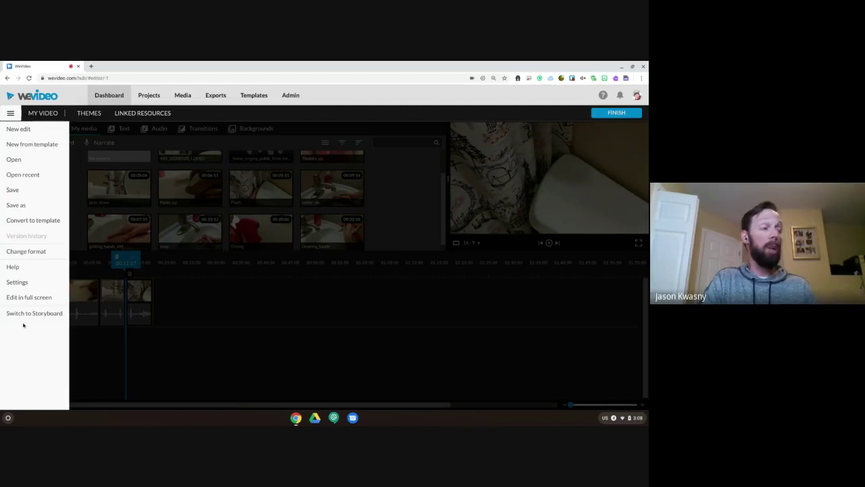
click(245, 321)
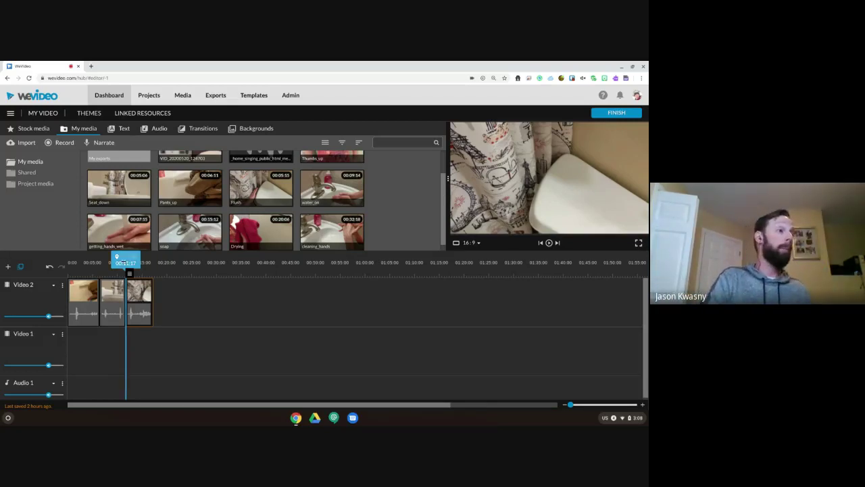
- Play the timeline from the start and pause after about two seconds
drag(125, 262, 68, 263)
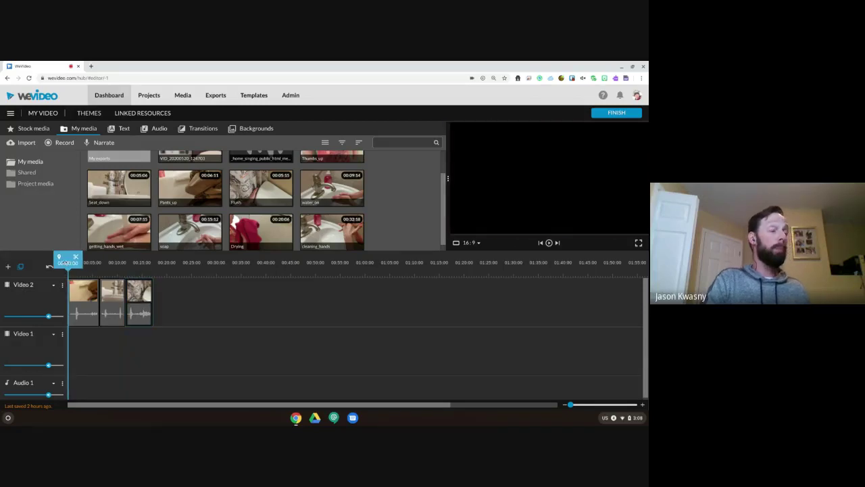
click(549, 243)
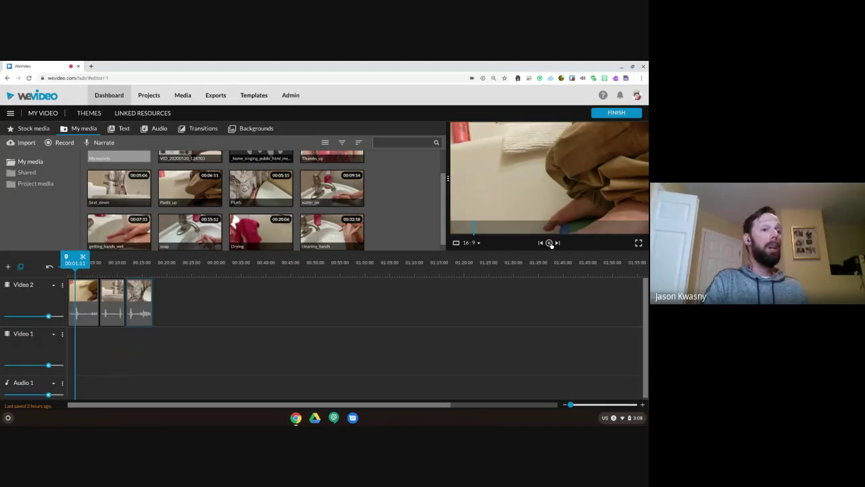
click(549, 243)
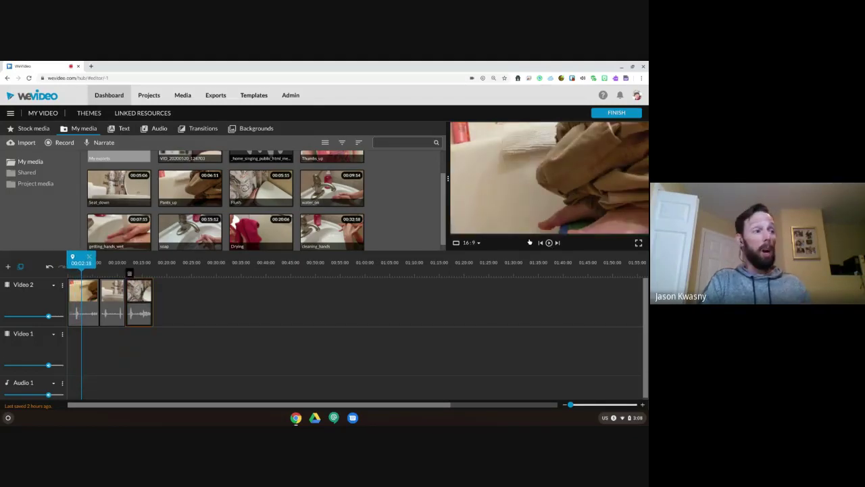
- Try splitting the Pants_up clip on the Video 2 track at 00:02:02
drag(82, 257, 79, 258)
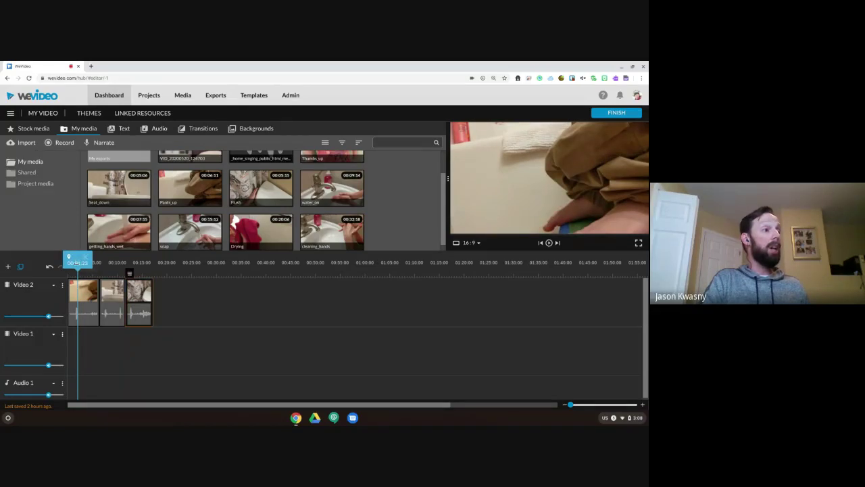
click(79, 292)
drag(80, 259, 77, 257)
mouse_move(76, 319)
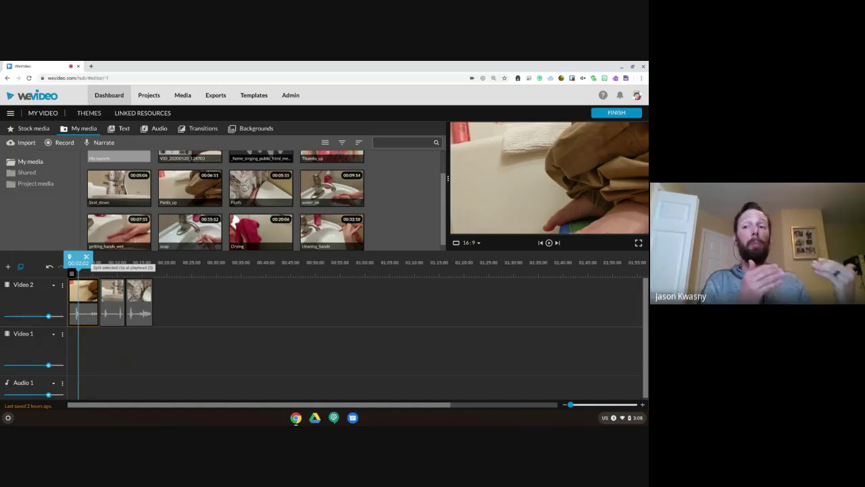
click(72, 273)
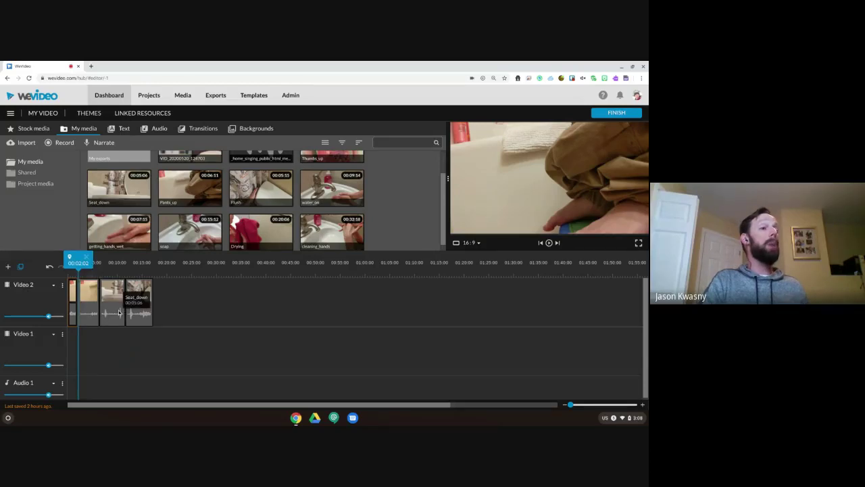
drag(568, 404, 574, 404)
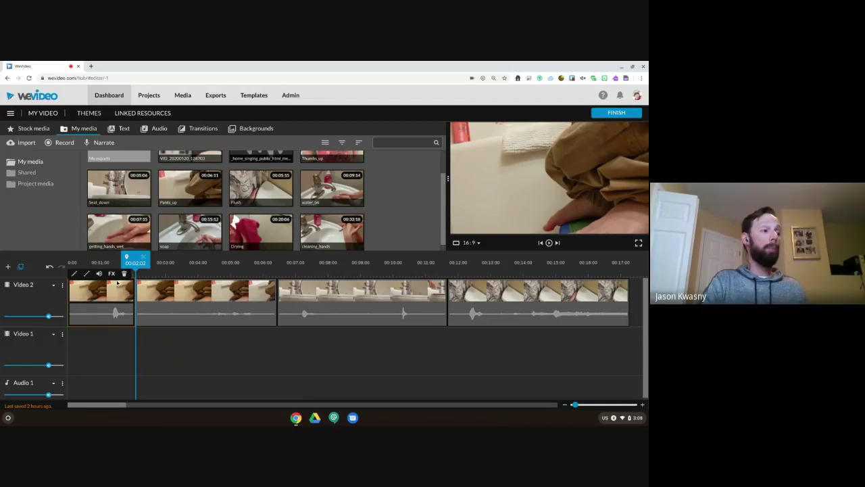
- Split the whole Pants_up clip at 00:01:20 and delete the part before the split
click(146, 301)
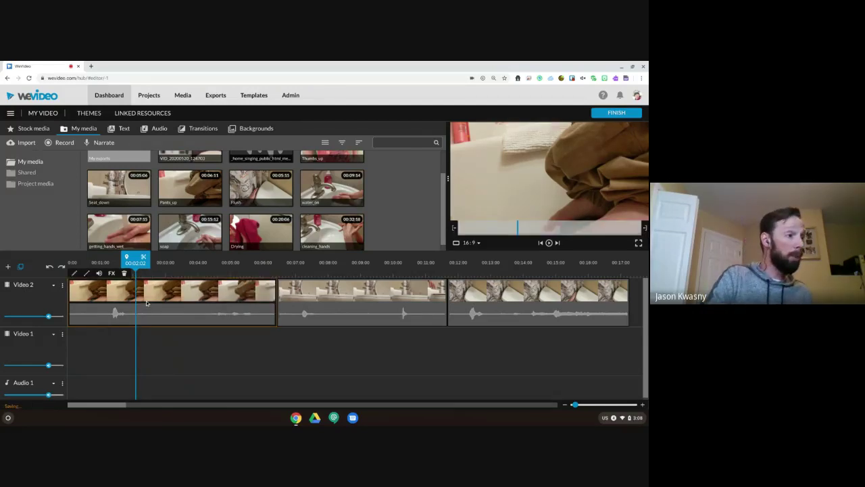
drag(135, 258, 127, 257)
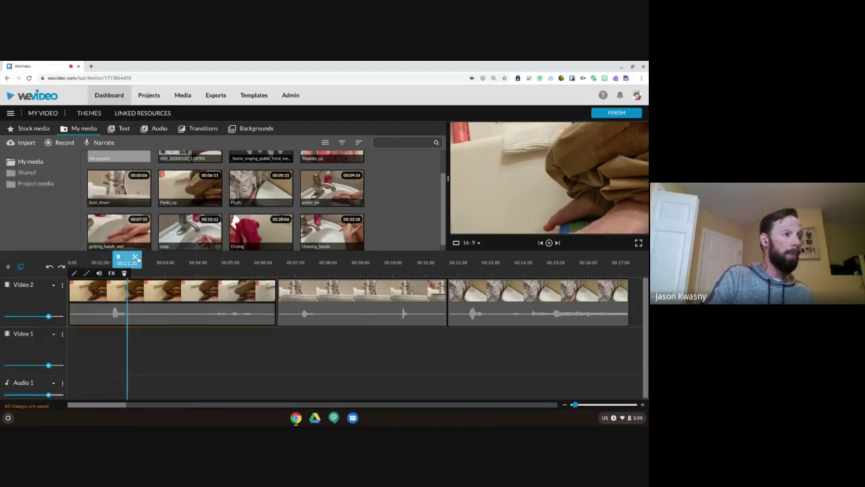
click(135, 258)
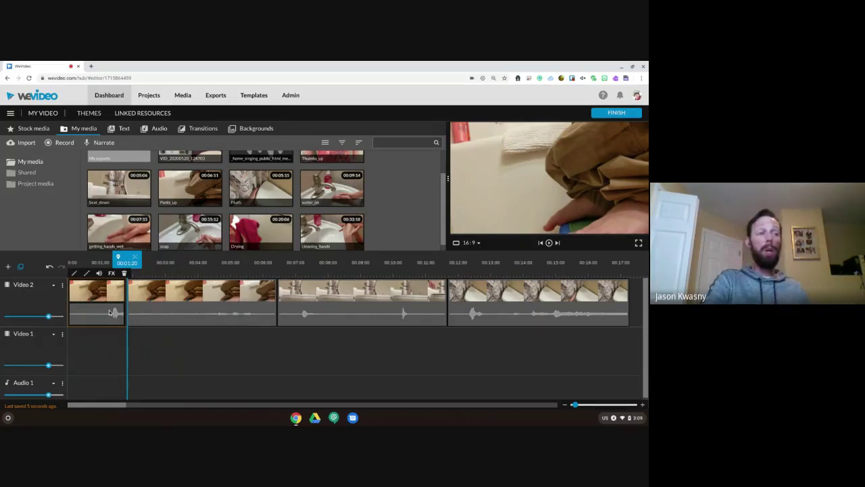
click(124, 273)
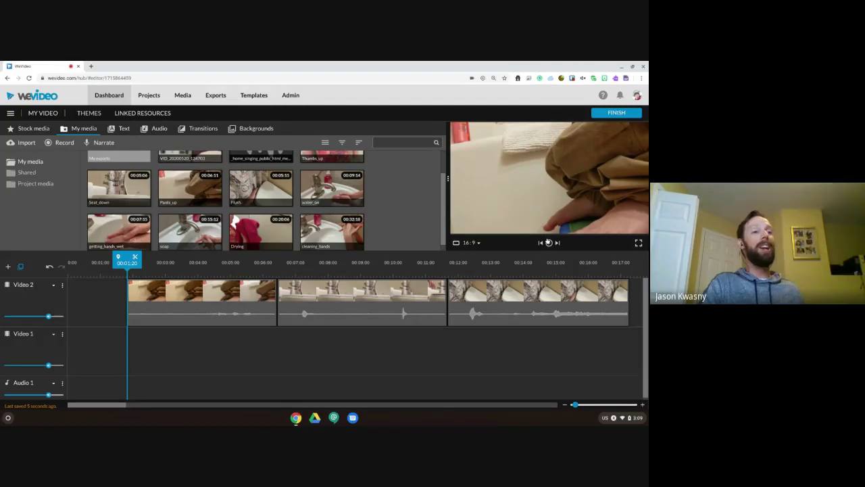
- Preview the remaining Pants_up clip, trim its end to about 00:06:03 and move it to the start of Video 2
click(549, 242)
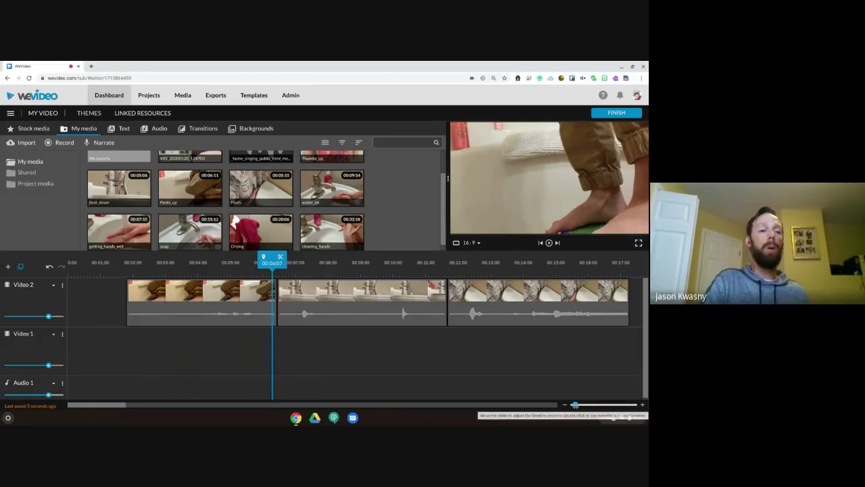
drag(575, 404, 585, 405)
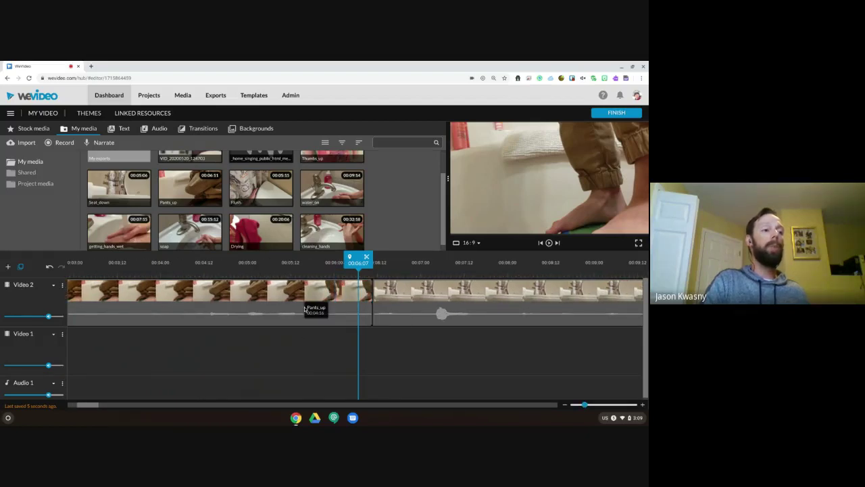
click(304, 318)
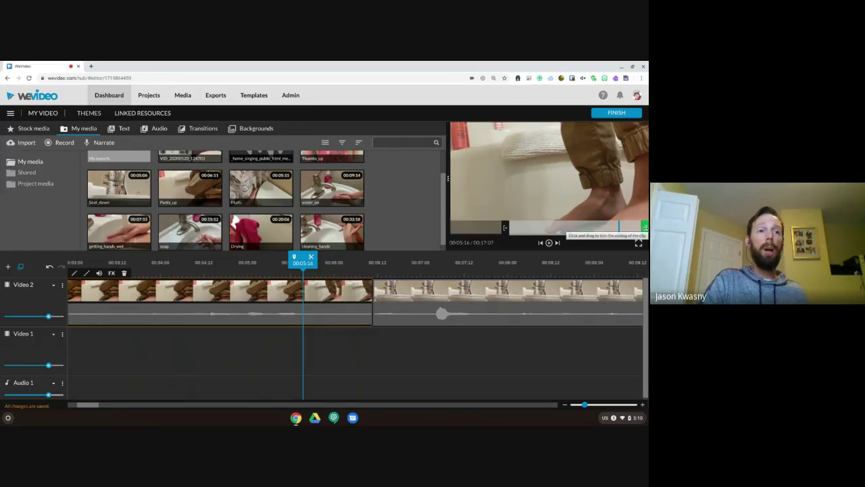
mouse_move(645, 228)
mouse_down()
mouse_move(625, 227)
mouse_move(646, 228)
mouse_move(636, 228)
mouse_up()
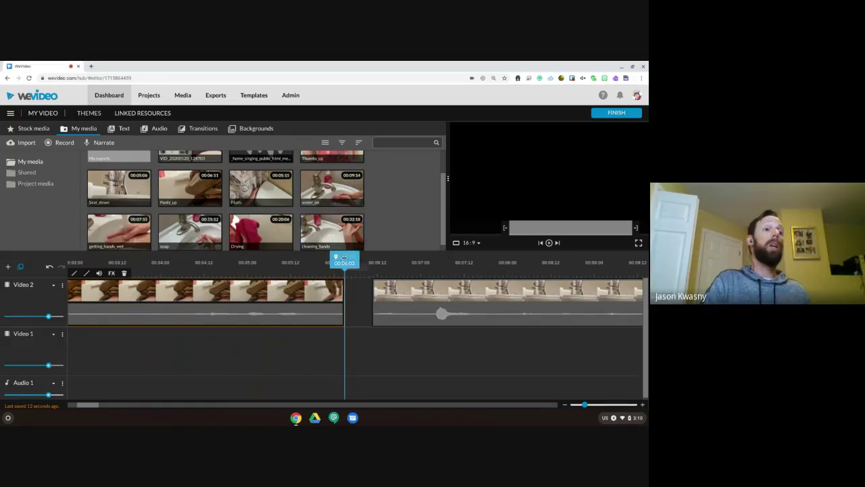
click(540, 243)
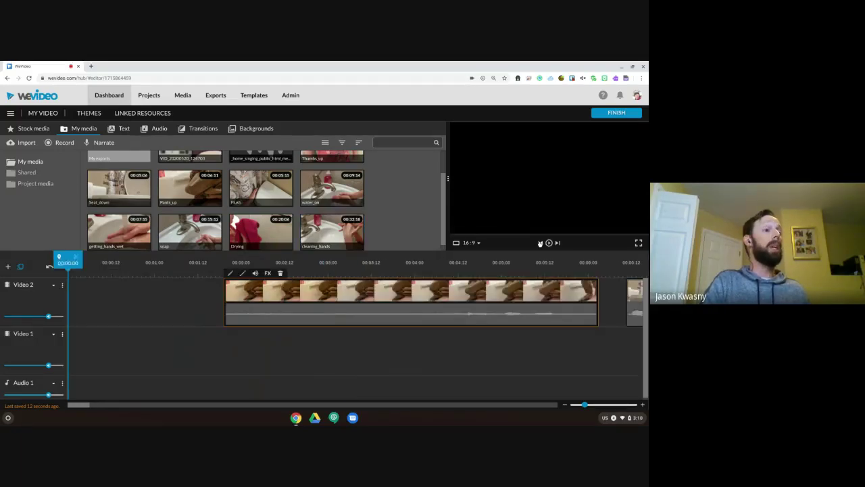
drag(293, 300, 134, 307)
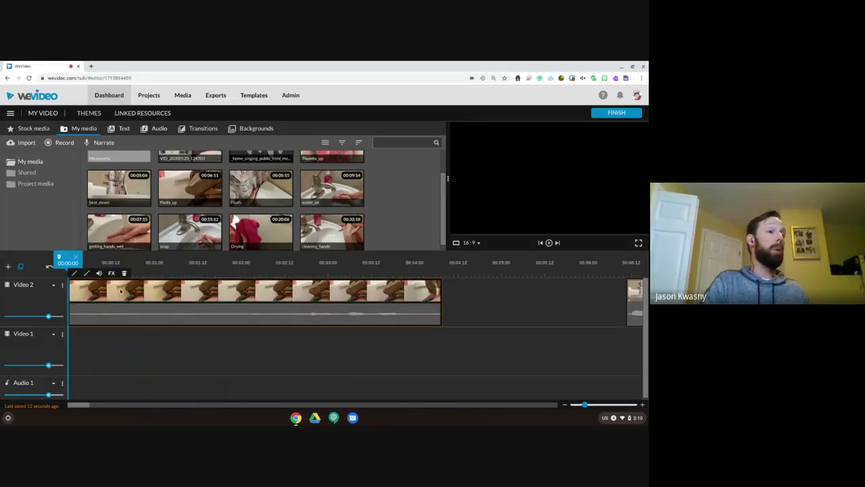
- Play the trimmed Pants_up clip from the start and look at the track options for Video 2
click(548, 243)
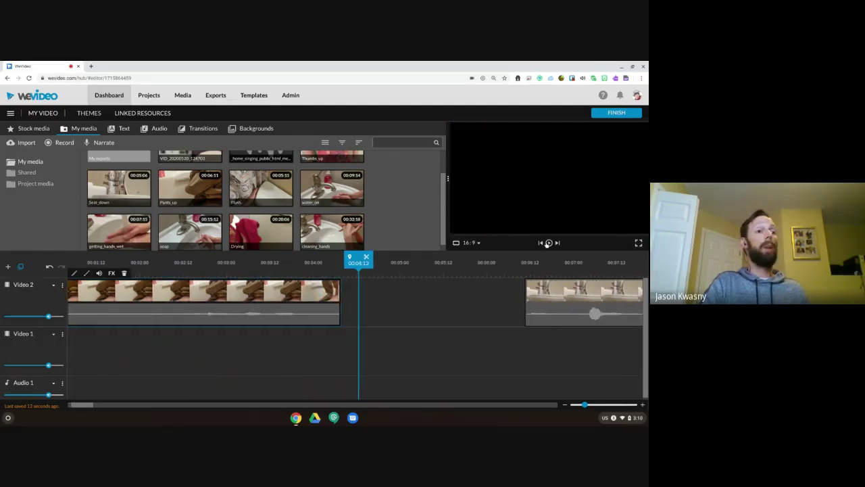
click(61, 285)
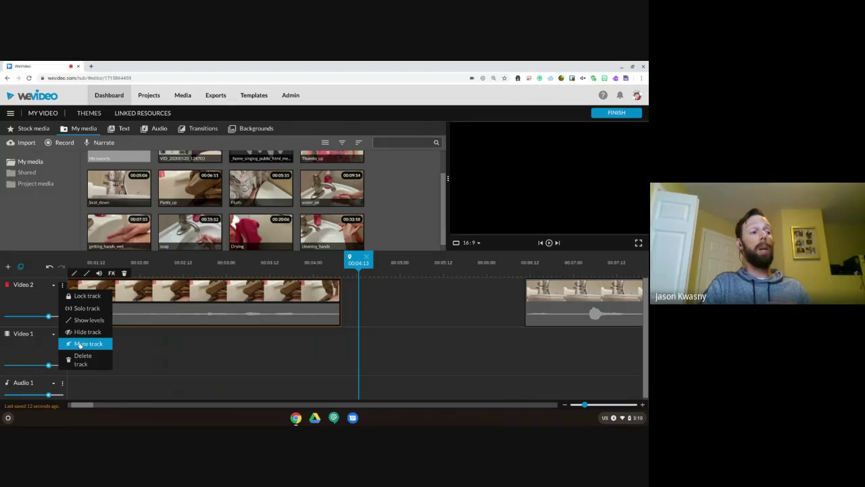
click(203, 346)
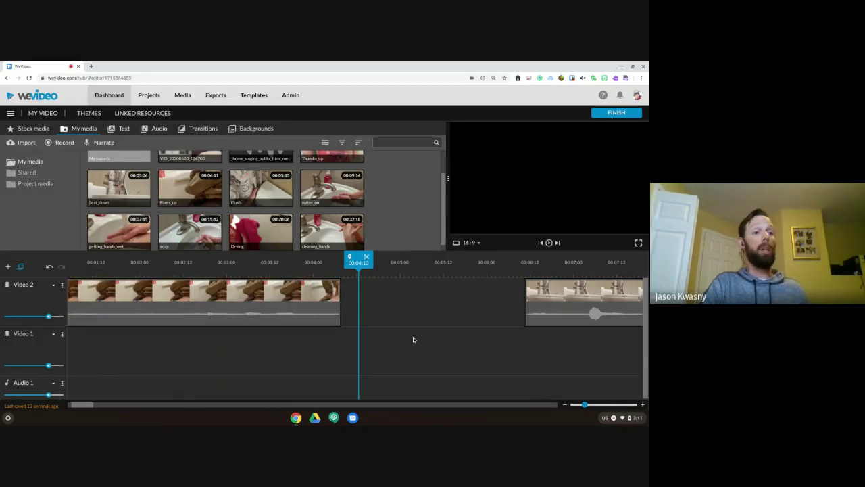
- Place the Seat_down clip directly after Pants_up, cutting away its part before 00:05:09 and closing the gap
drag(591, 292, 415, 311)
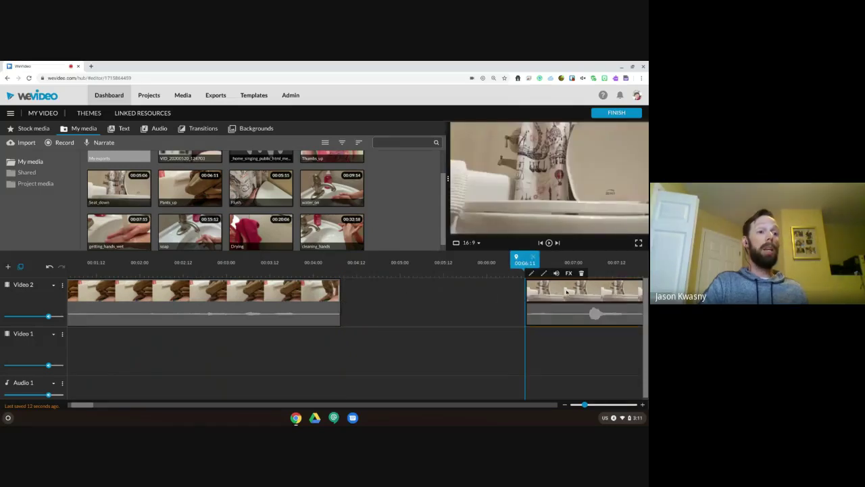
drag(565, 292, 384, 289)
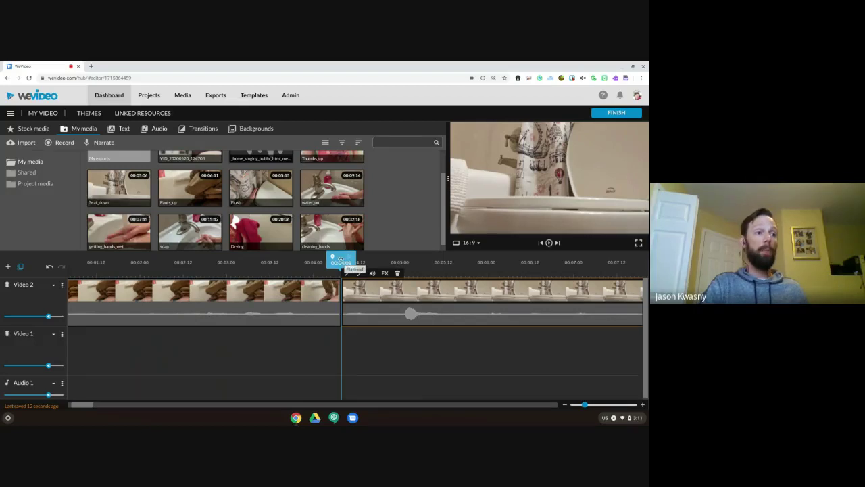
drag(340, 259, 435, 275)
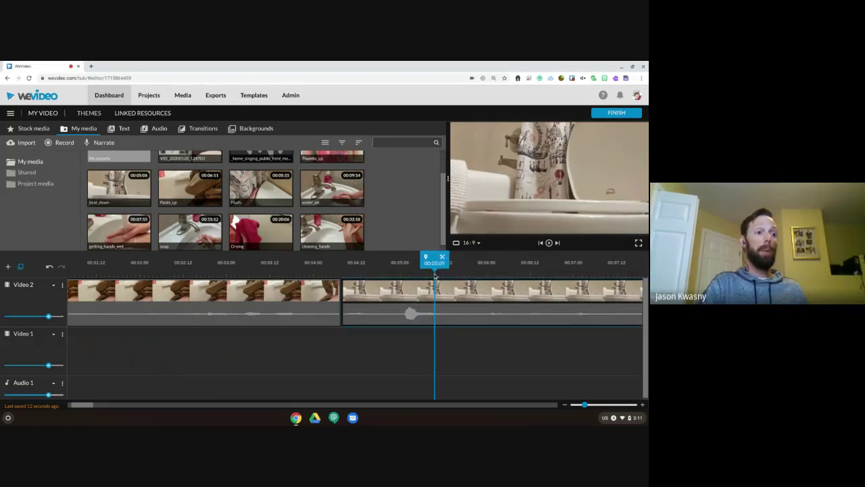
click(442, 259)
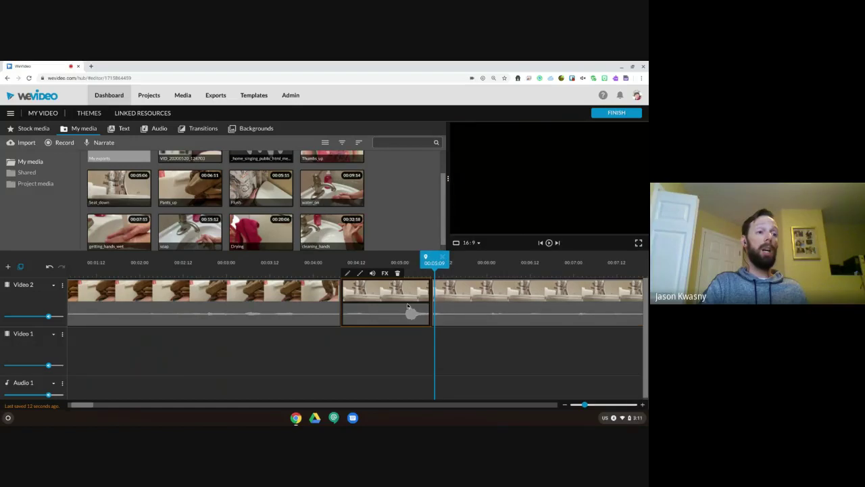
key(Delete)
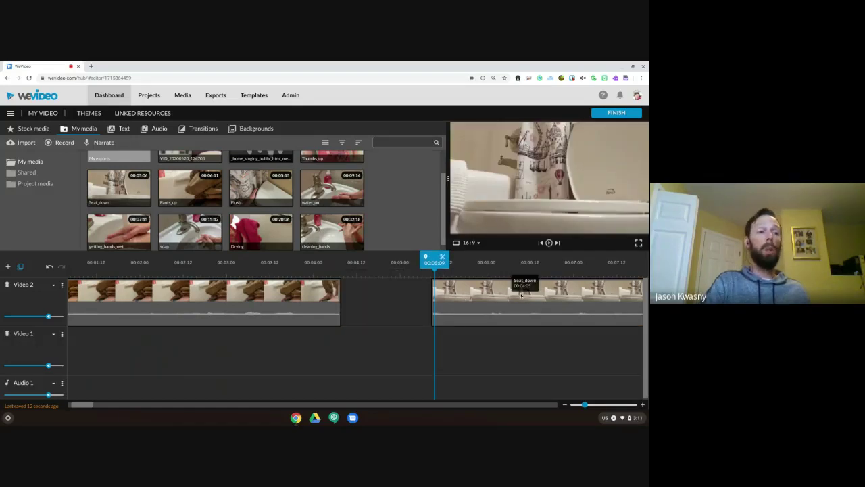
drag(521, 295, 432, 299)
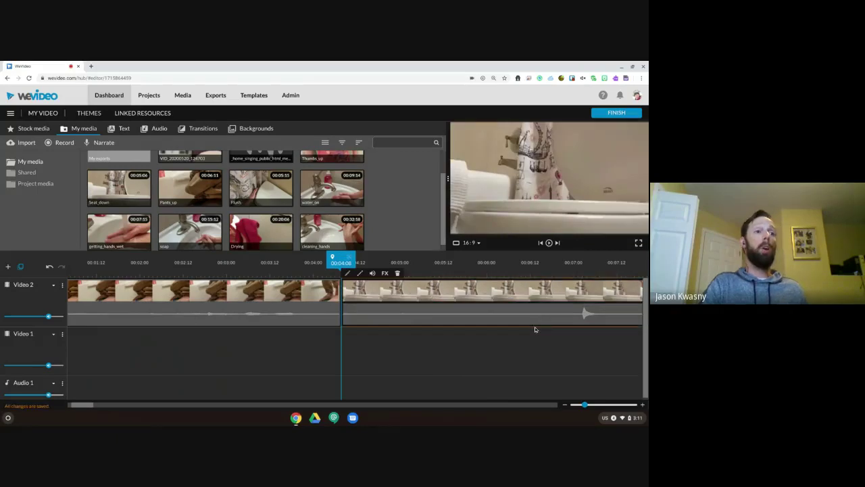
- Play the Seat_down clip past the lid closing, split it at about 00:07:23 and delete the remainder
drag(342, 261, 555, 258)
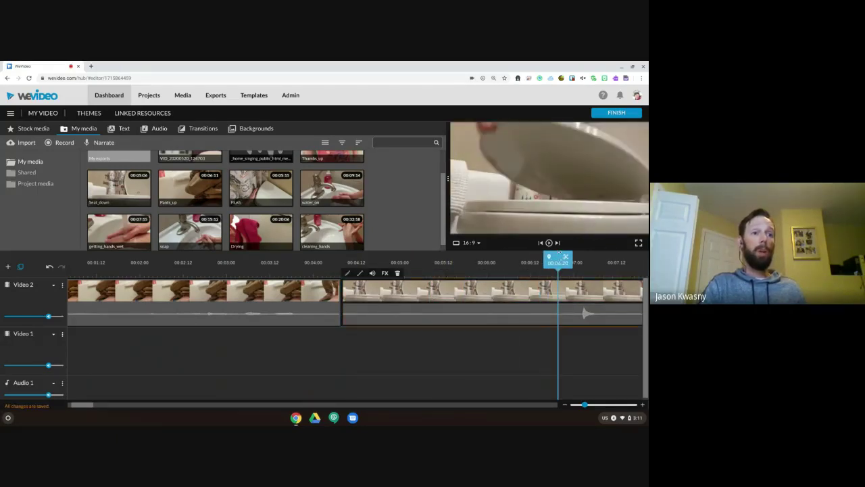
click(549, 242)
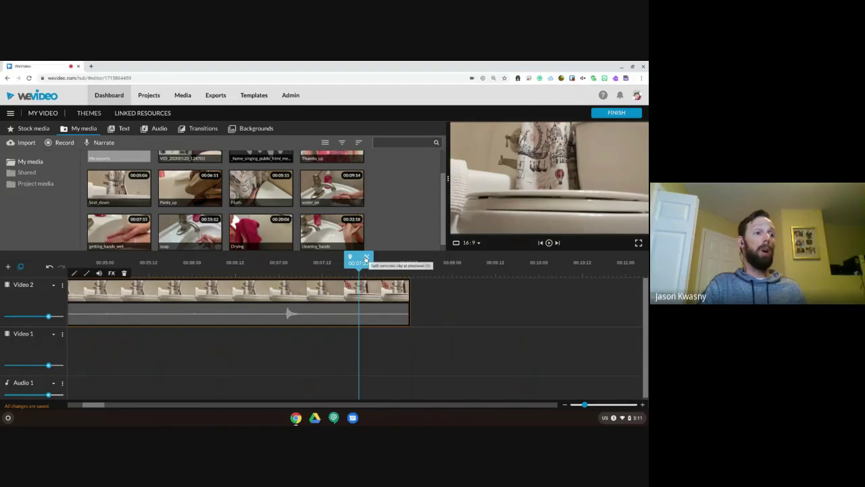
click(367, 257)
click(387, 312)
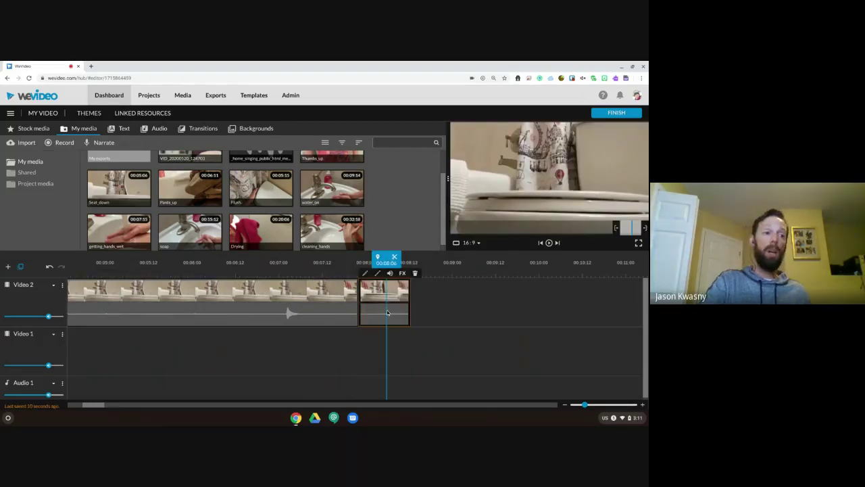
key(Delete)
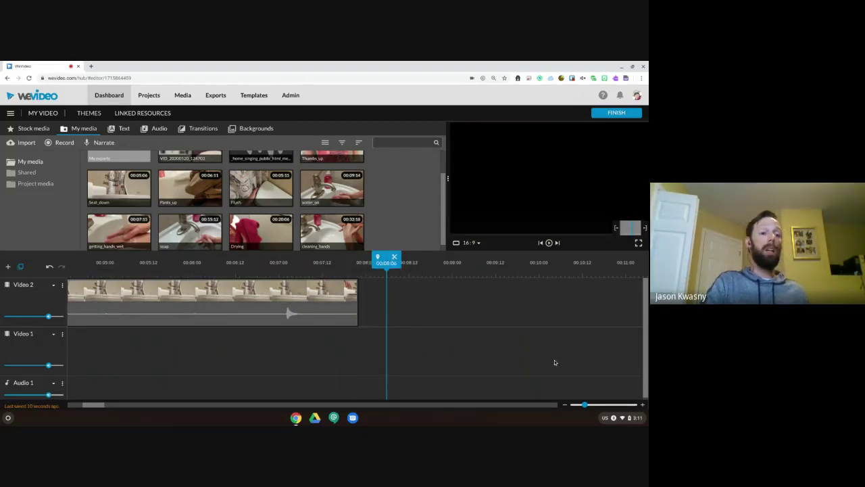
- Place the Flush clip directly after Seat_down, cutting away its part before 00:08:24 and closing the gap
scroll(514, 319, right, 4)
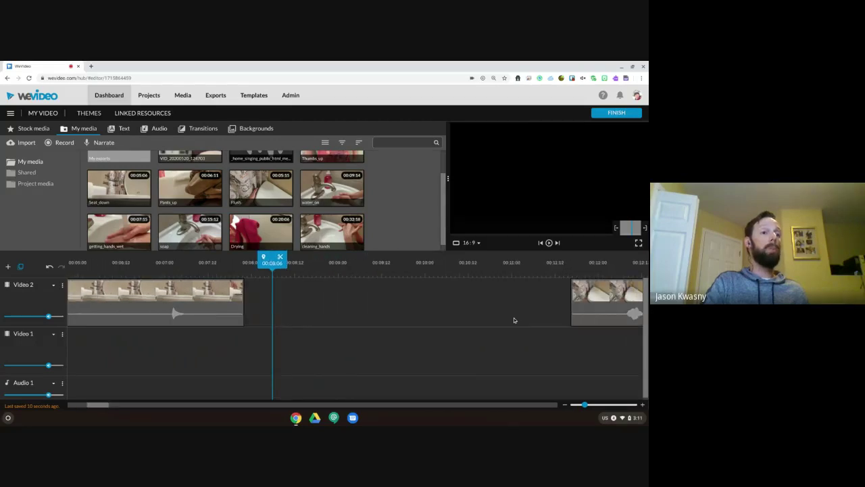
drag(623, 297, 297, 286)
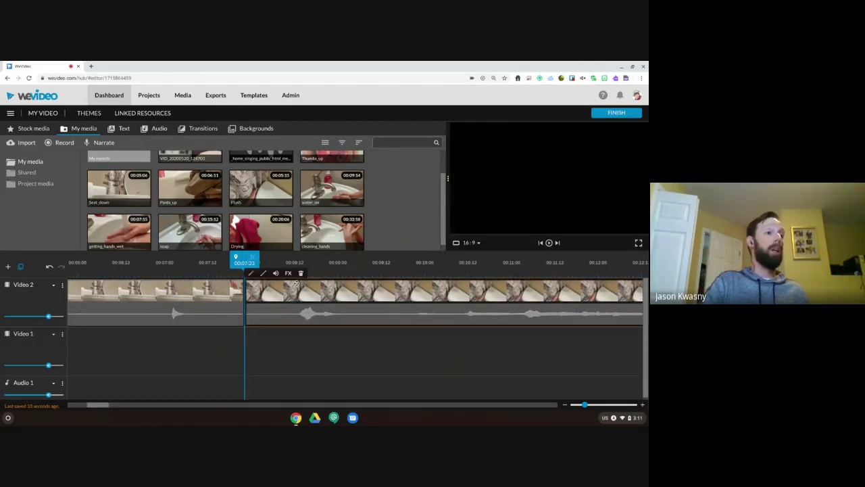
drag(244, 260, 334, 270)
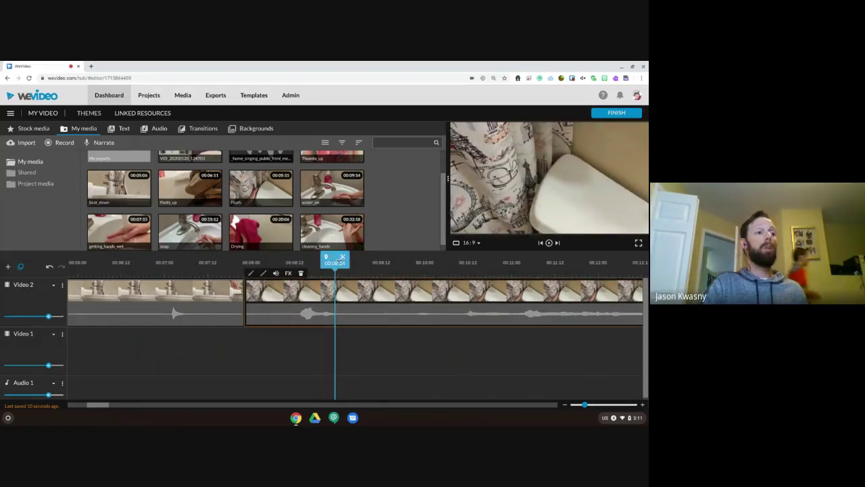
click(343, 257)
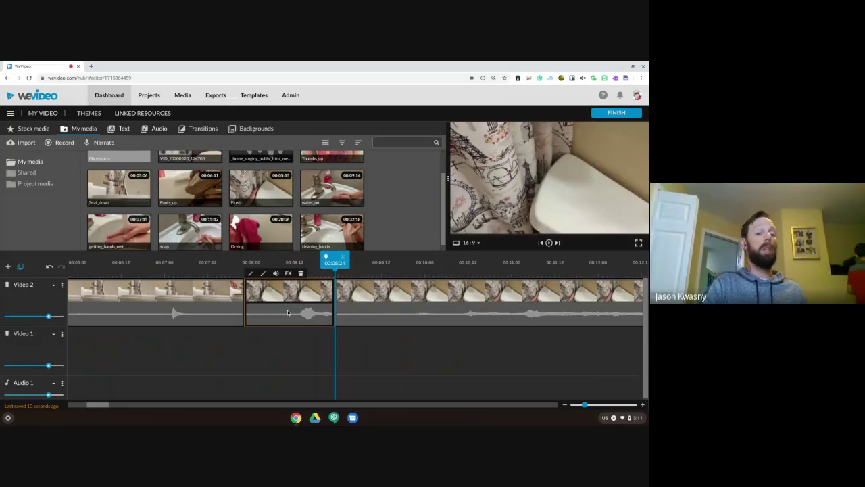
key(Delete)
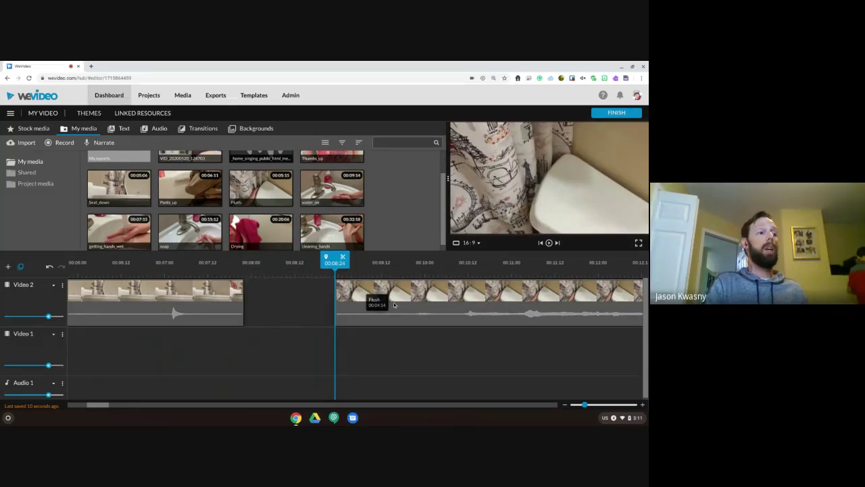
drag(377, 310, 301, 311)
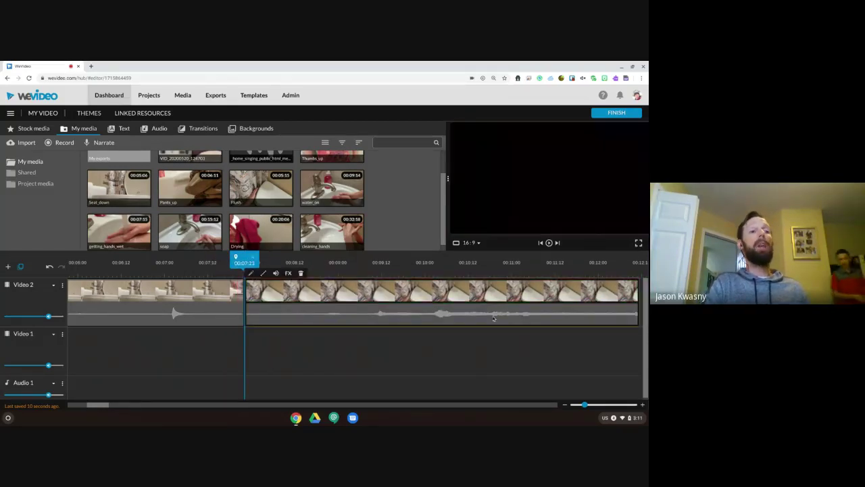
- Enlarge the preview area, play the three trimmed clips from the beginning and return the playhead to the start
click(540, 242)
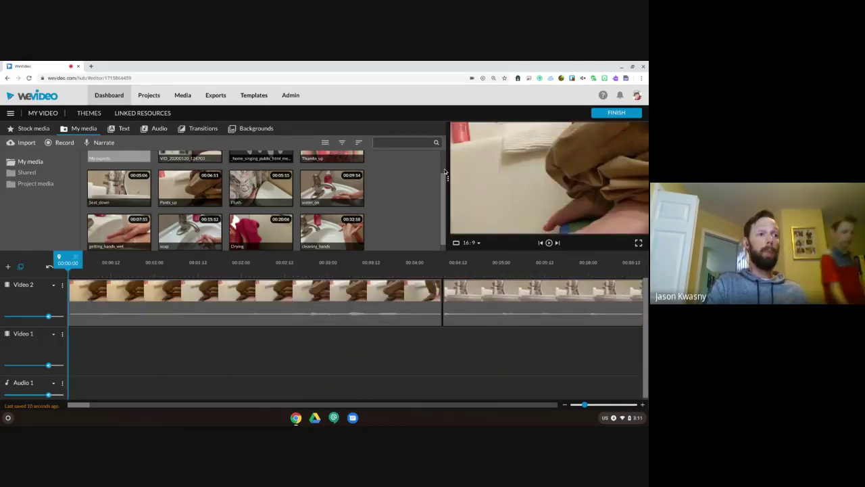
drag(444, 169, 253, 188)
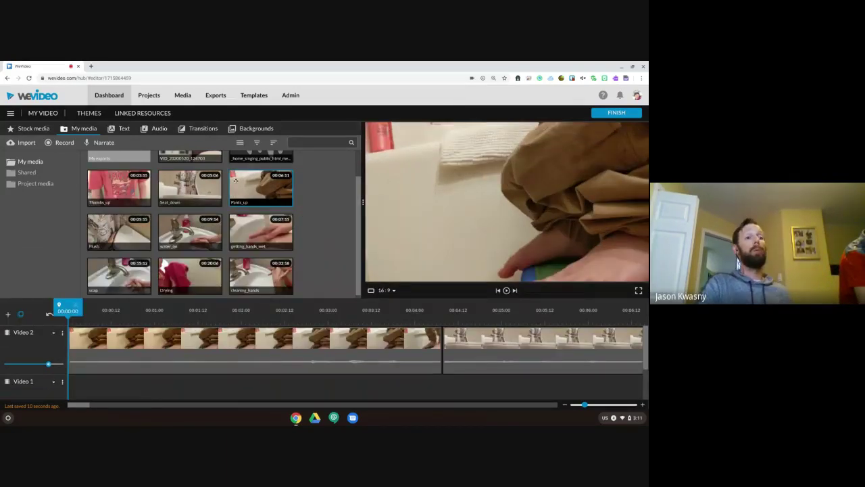
click(506, 290)
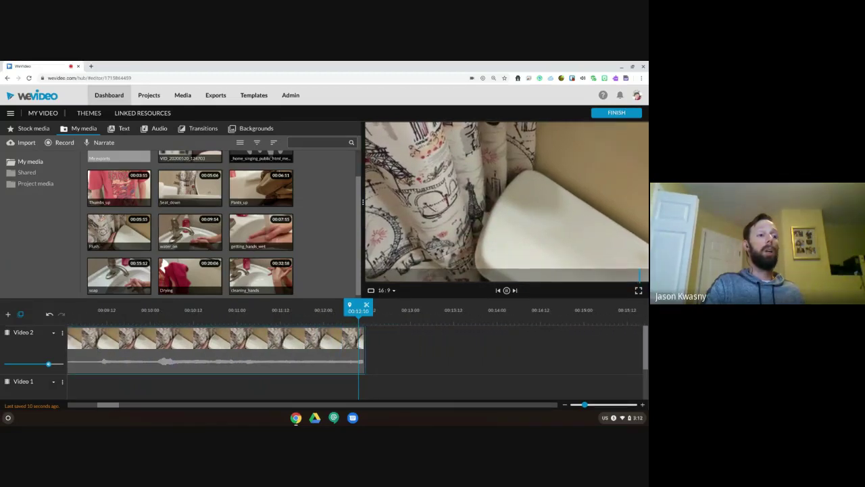
click(507, 290)
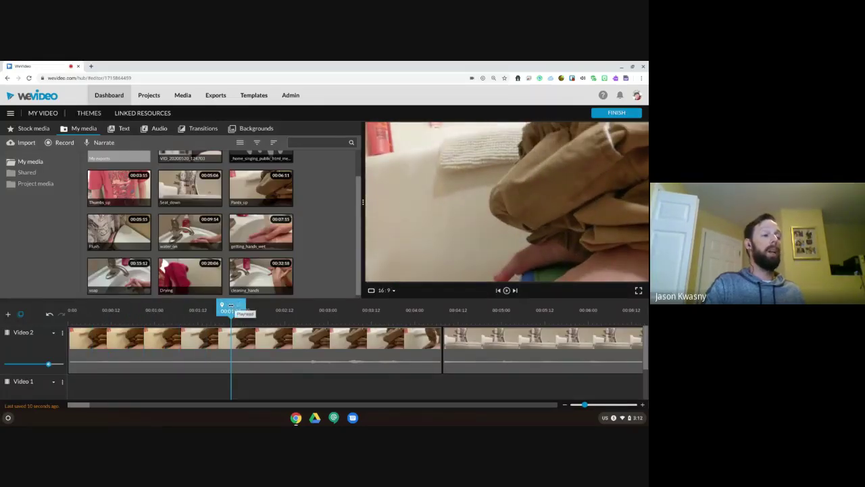
drag(230, 309, 64, 315)
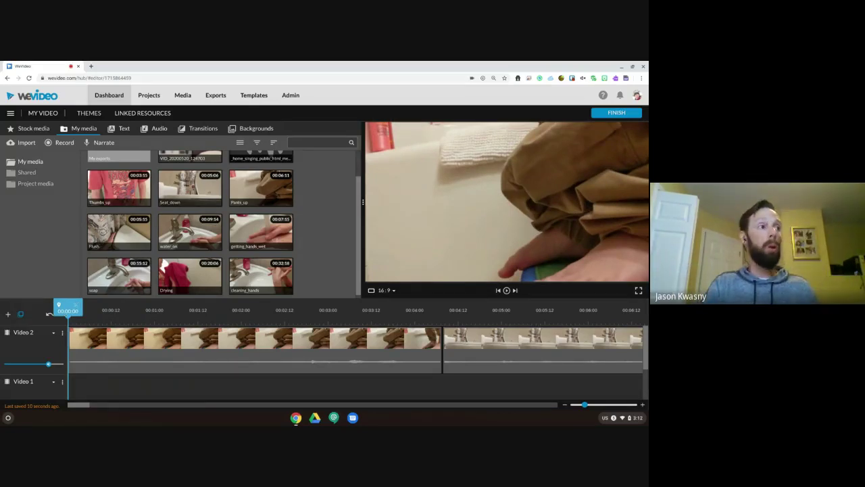
- Browse the text templates and place the static Project card on Video 1 at 00:12:12, where the Flush clip ends
click(496, 332)
scroll(483, 328, right, 10)
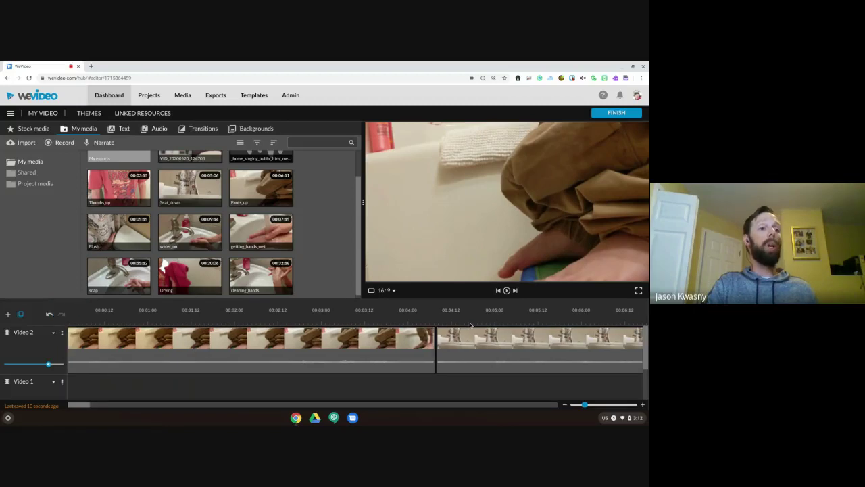
scroll(470, 325, right, 1)
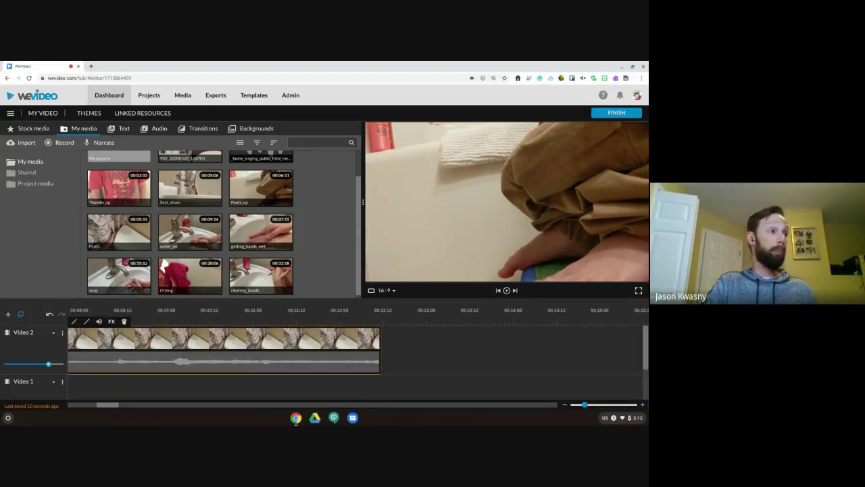
click(121, 129)
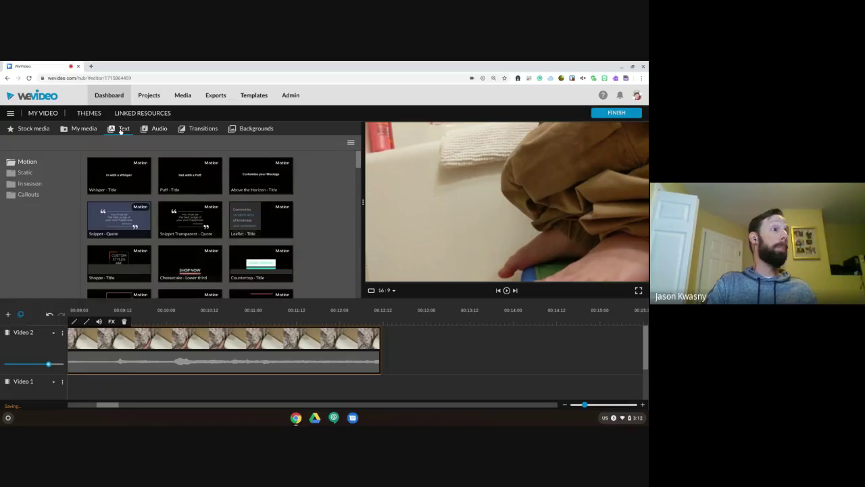
click(30, 185)
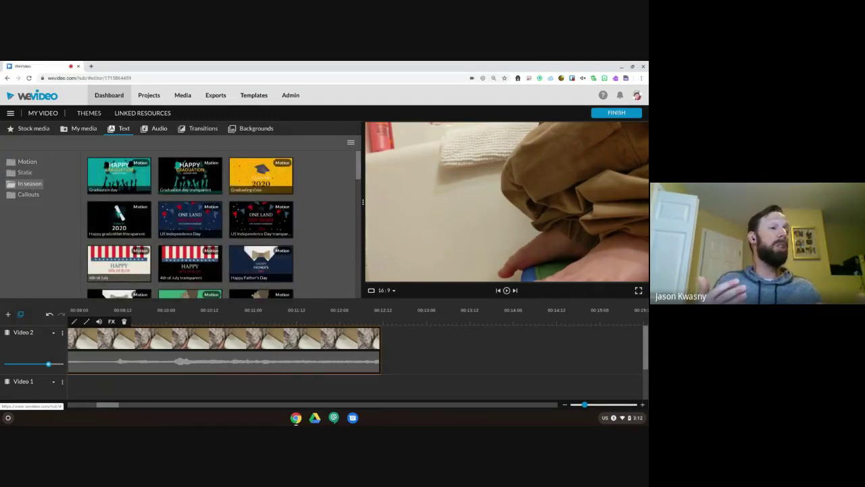
click(31, 195)
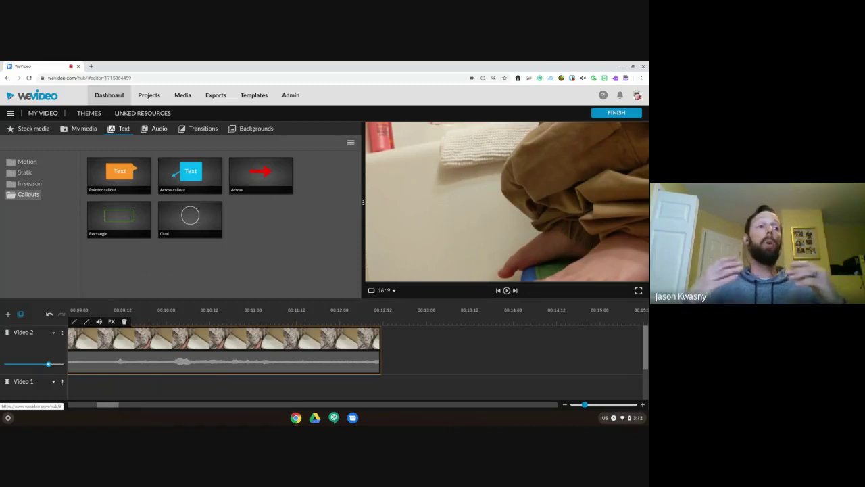
click(29, 162)
click(25, 173)
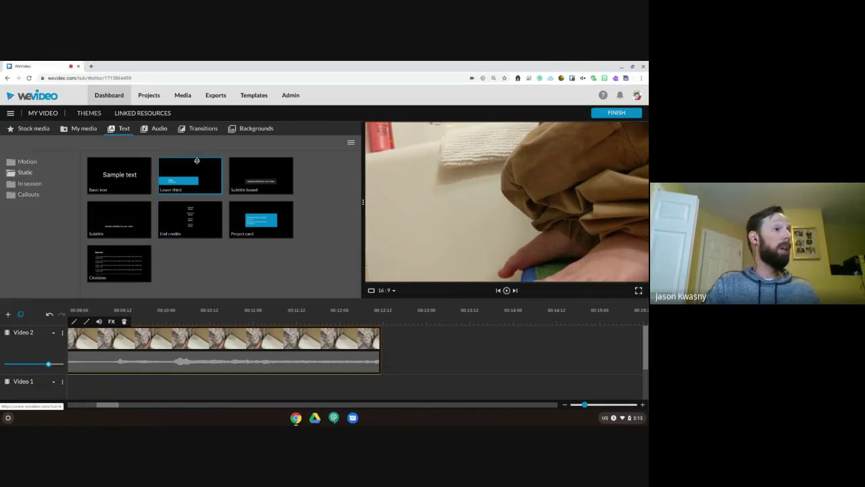
drag(289, 220, 395, 379)
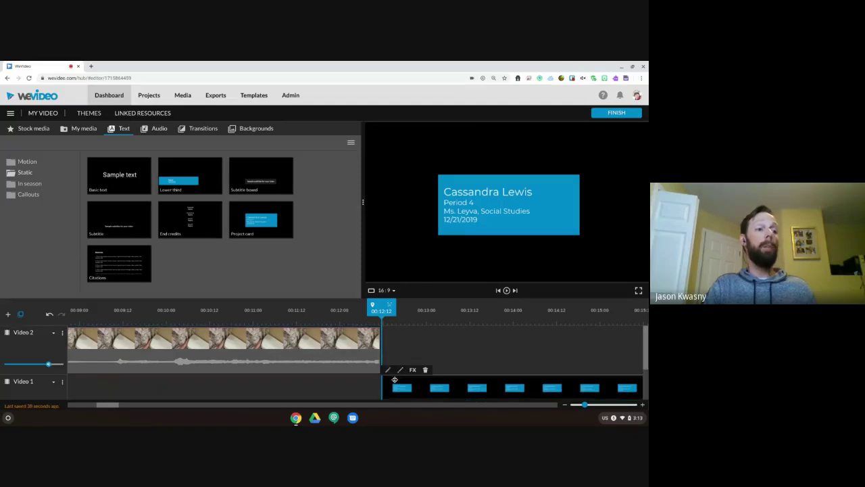
- Rename the Video 2 track as Clips
click(27, 332)
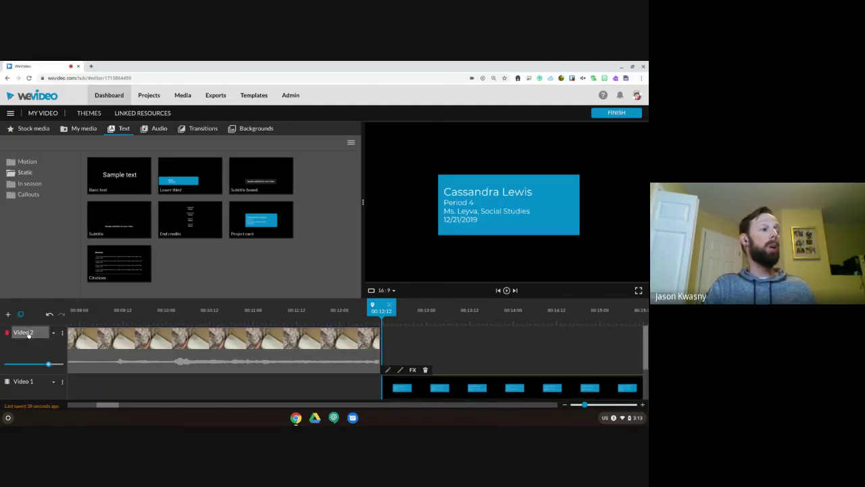
triple_click(26, 332)
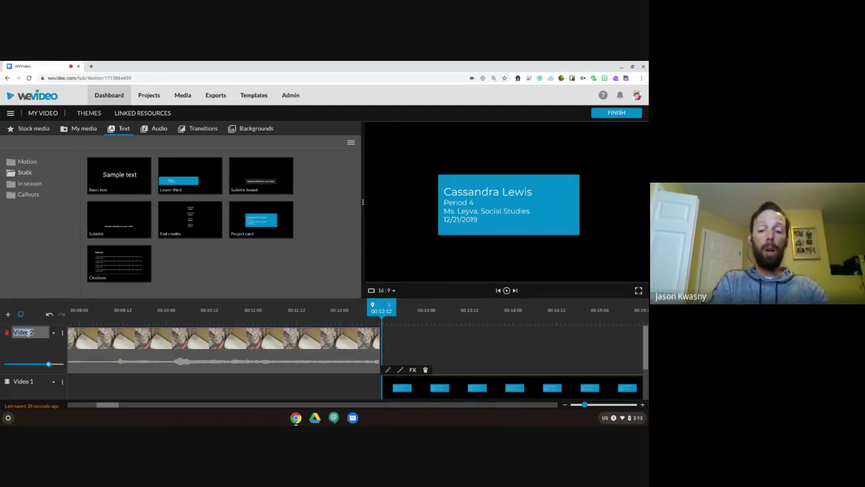
text(Clips)
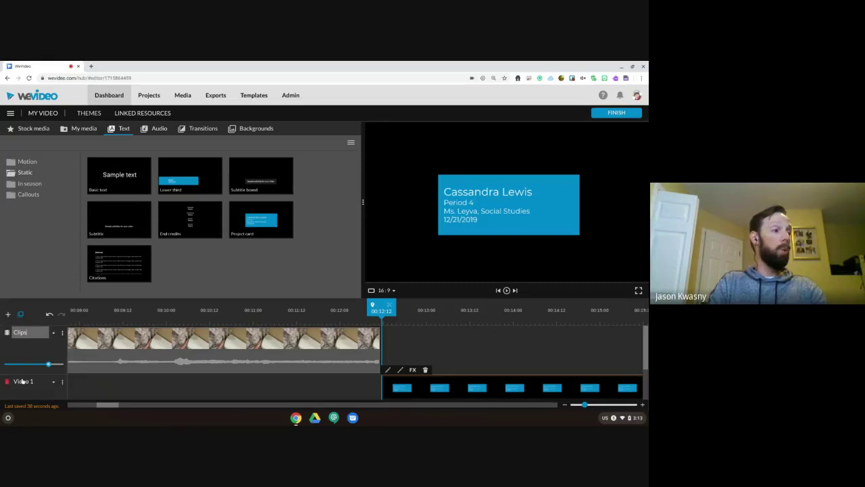
- Rename the Video 1 track as Titles and shrink the preview area to make more room for the timeline
click(22, 382)
triple_click(22, 381)
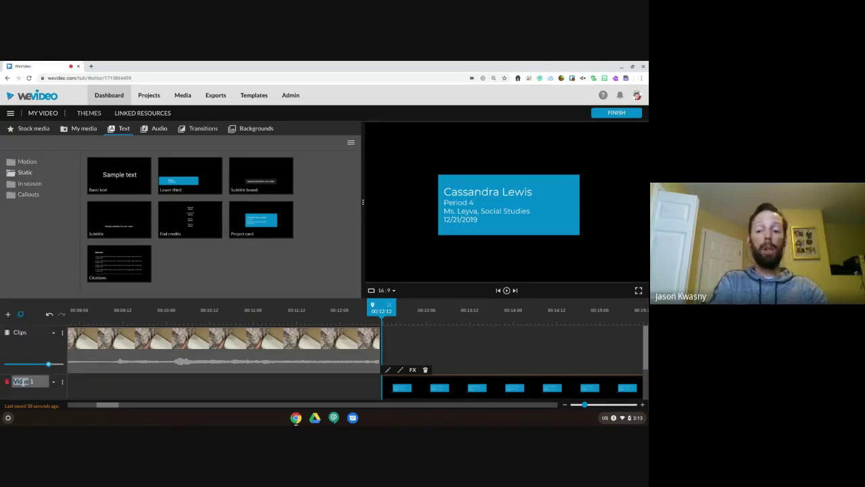
text(1)
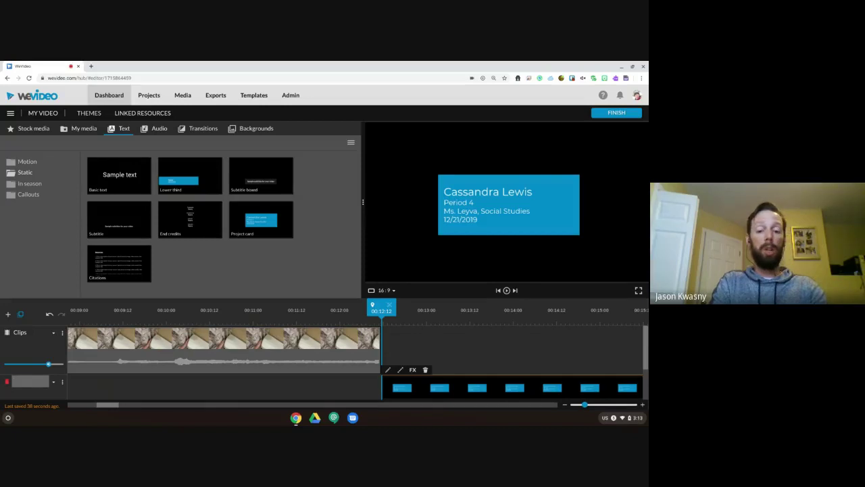
text(itle)
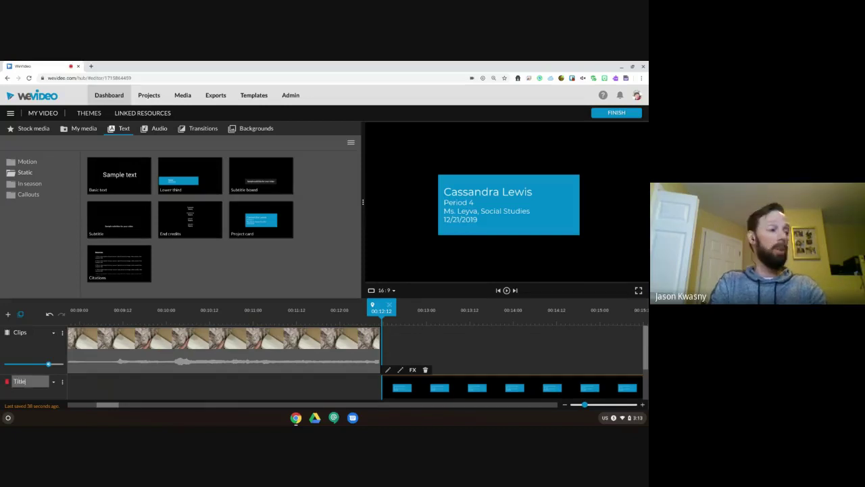
text(s)
key(Return)
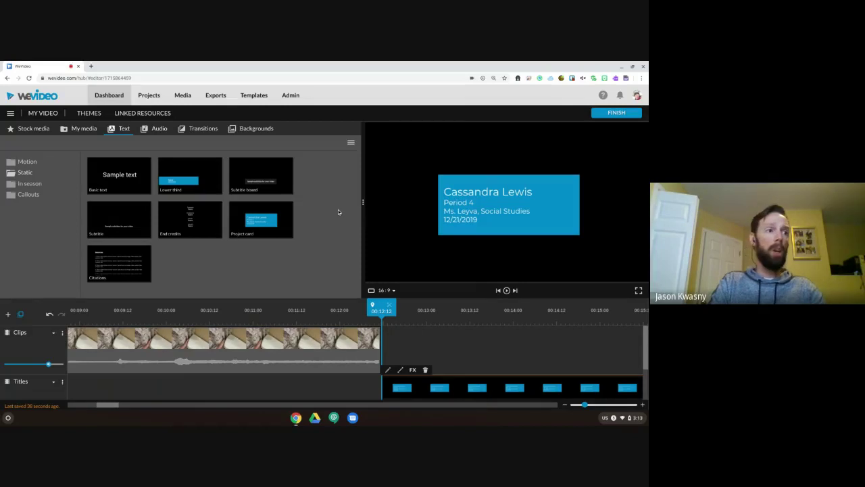
drag(363, 202, 447, 177)
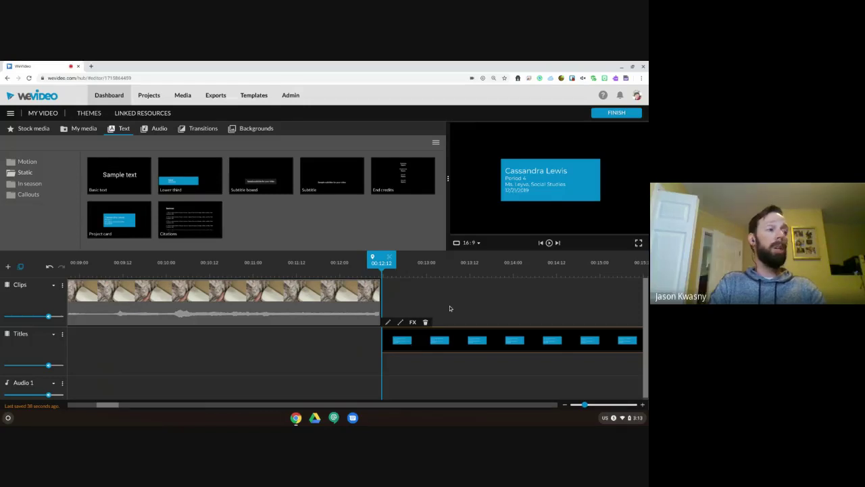
- Replace the Project card's text with "Now it's time to WASH our hands", broken into three lines after "time" and "our"
double_click(406, 341)
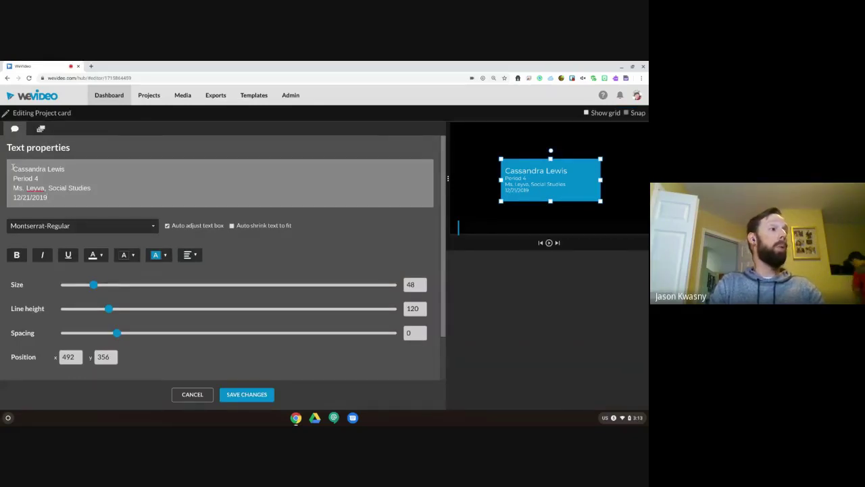
drag(12, 166, 54, 202)
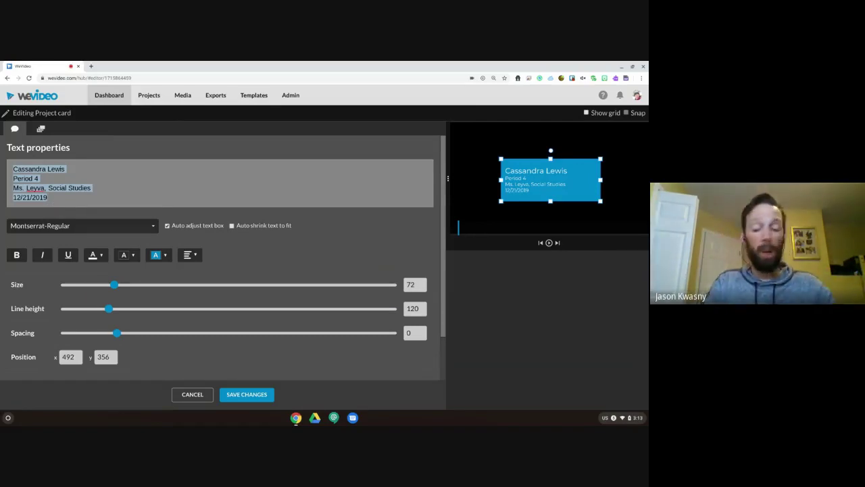
text(Now it)
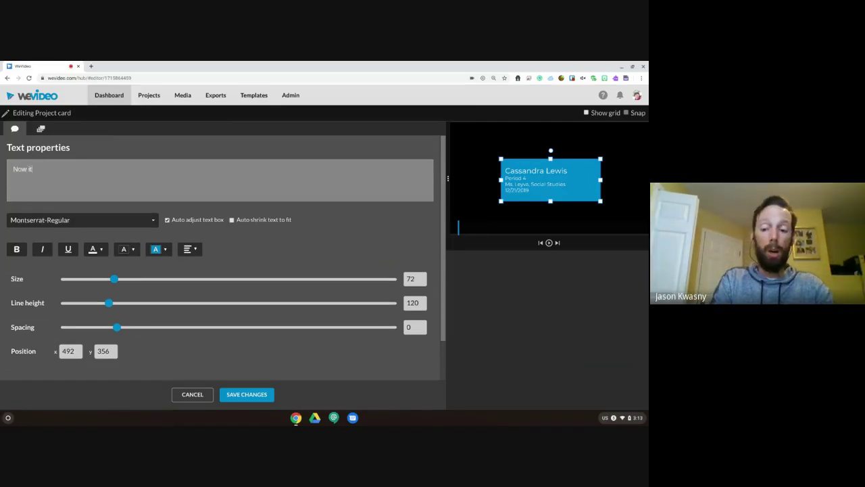
text('s time)
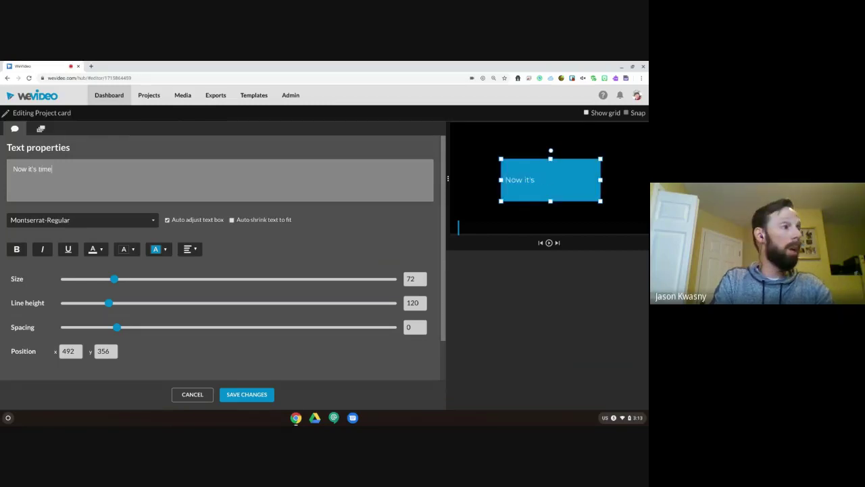
key(Return)
text(to)
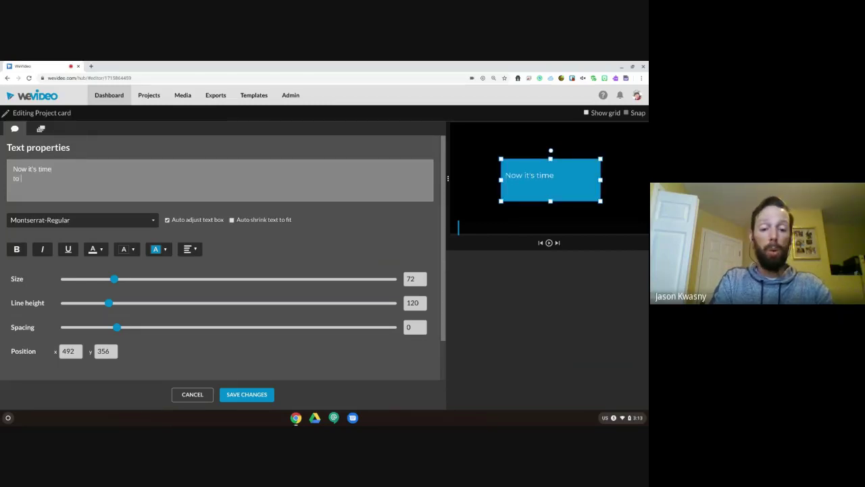
text( WASH our hands)
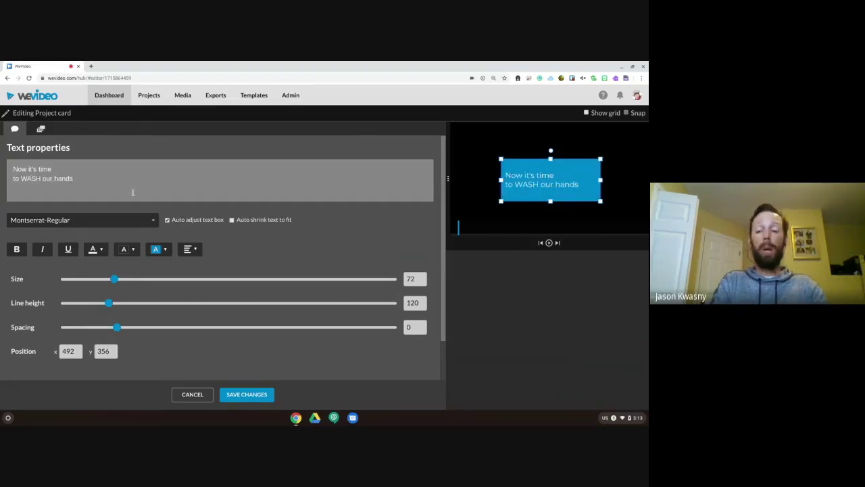
key(ctrl+Left)
key(Return)
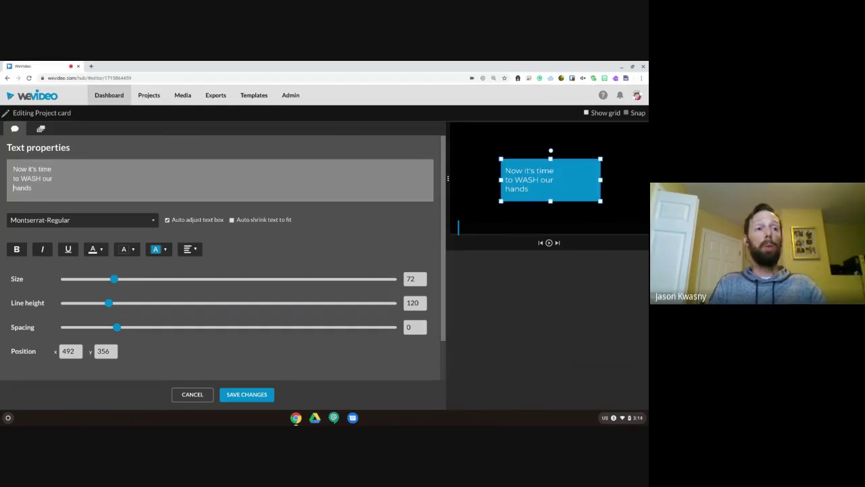
- Center the card's text at size 128, extend its blue box upward to y position 135 and save the changes
click(196, 249)
click(203, 266)
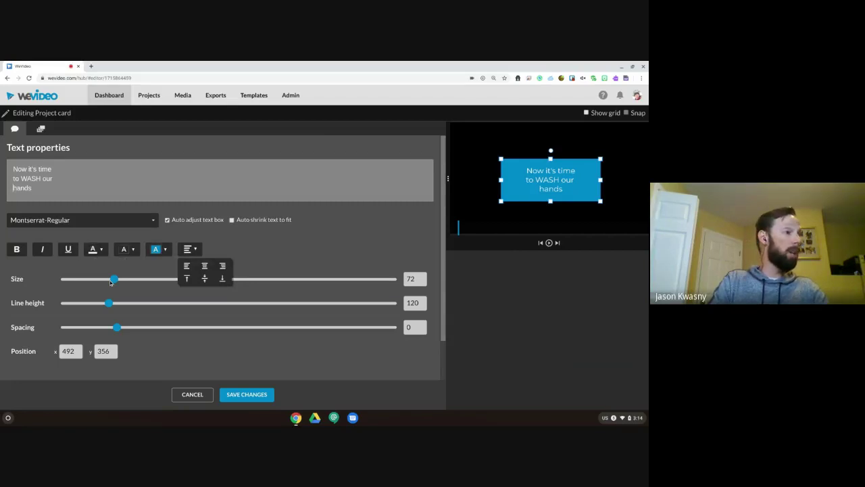
drag(115, 279, 165, 284)
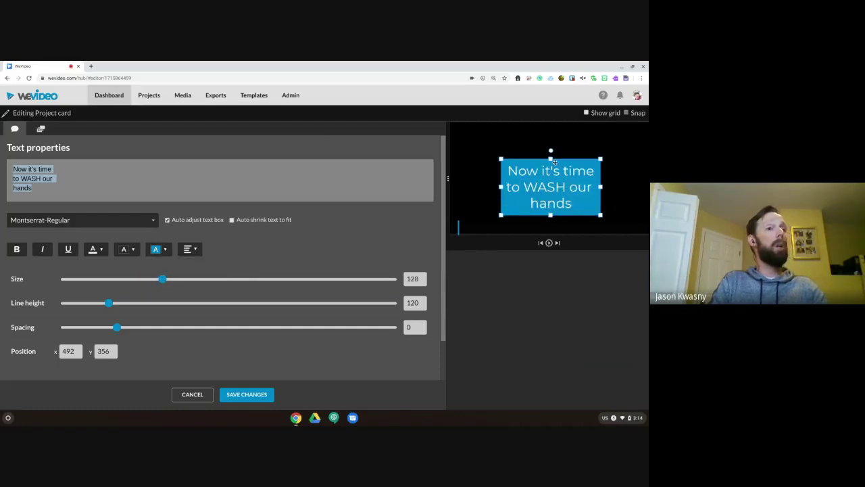
drag(550, 158, 551, 136)
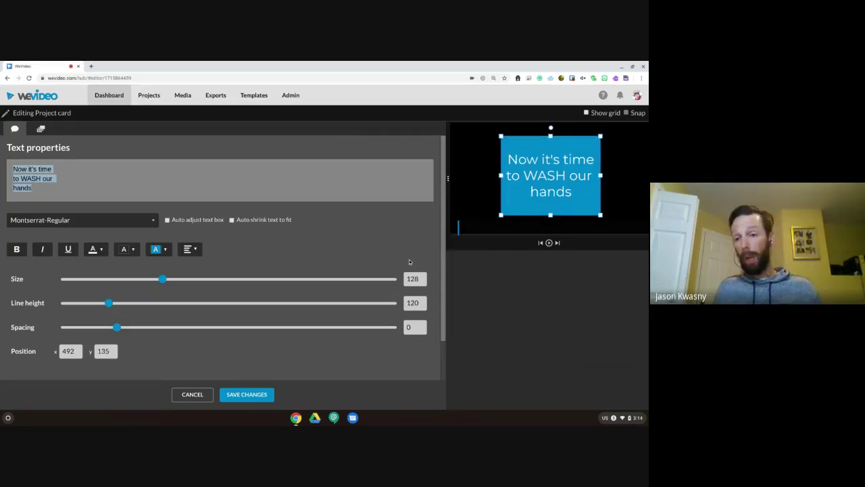
click(235, 396)
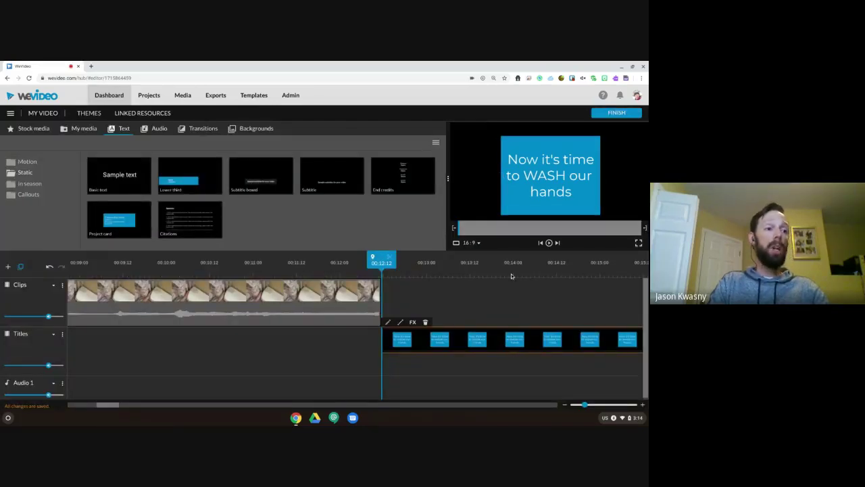
- Zoom out the timeline and trim the end of the title card back to 00:14:11
click(477, 291)
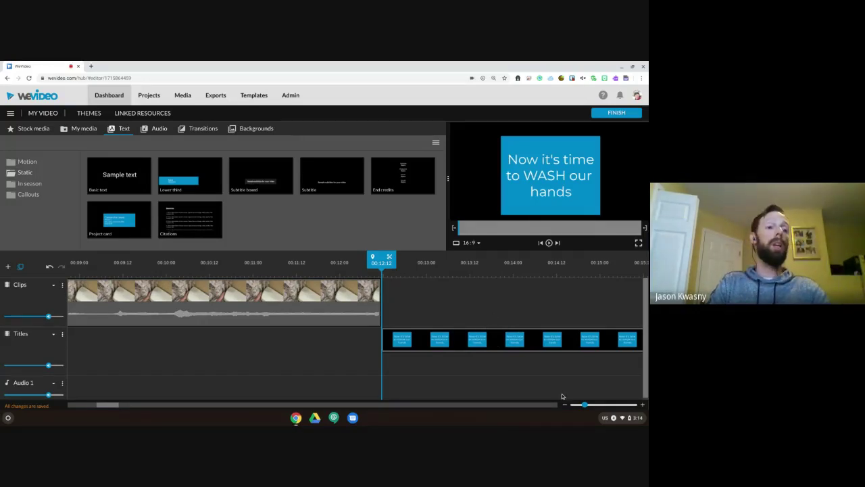
drag(584, 404, 573, 404)
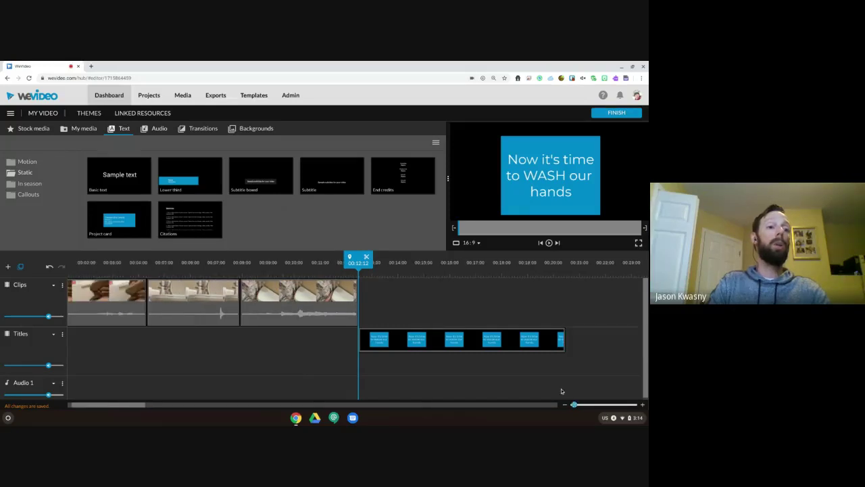
click(524, 338)
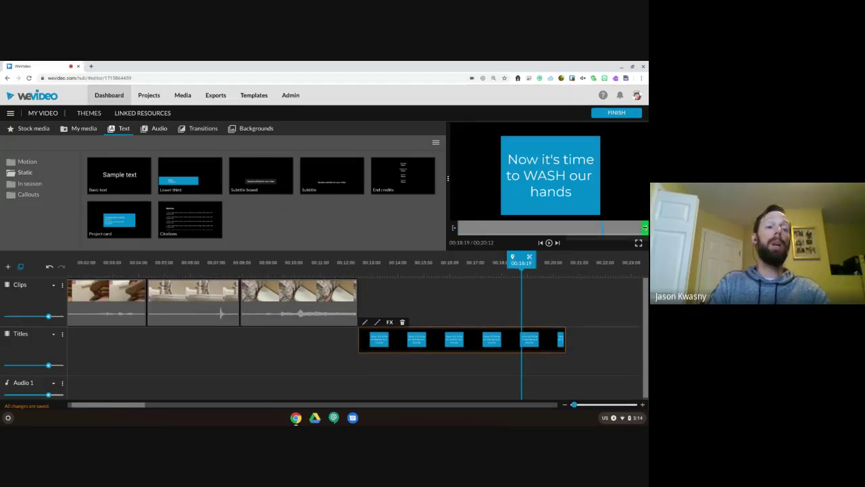
click(642, 227)
drag(537, 231, 505, 228)
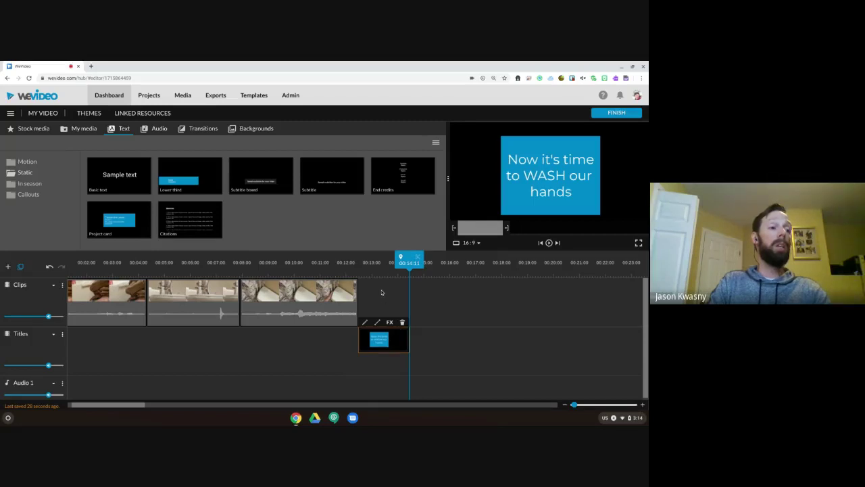
- Extend the title card's end to 00:15:14 directly on the Titles track
click(386, 331)
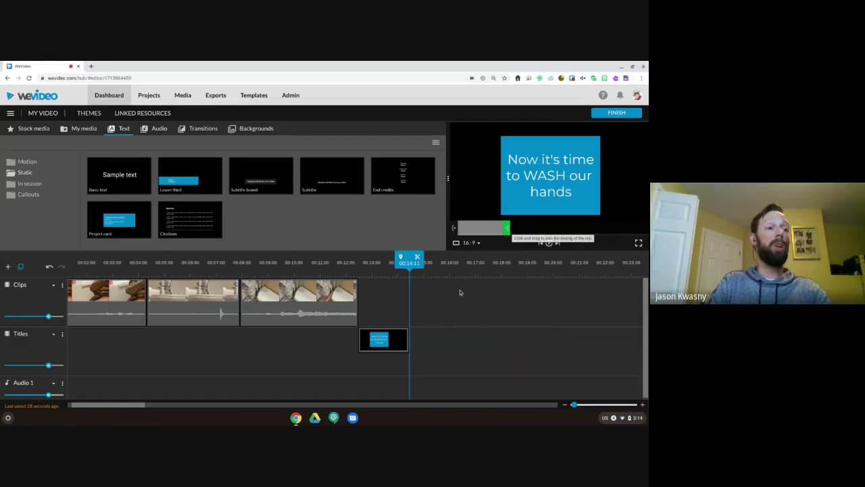
click(408, 340)
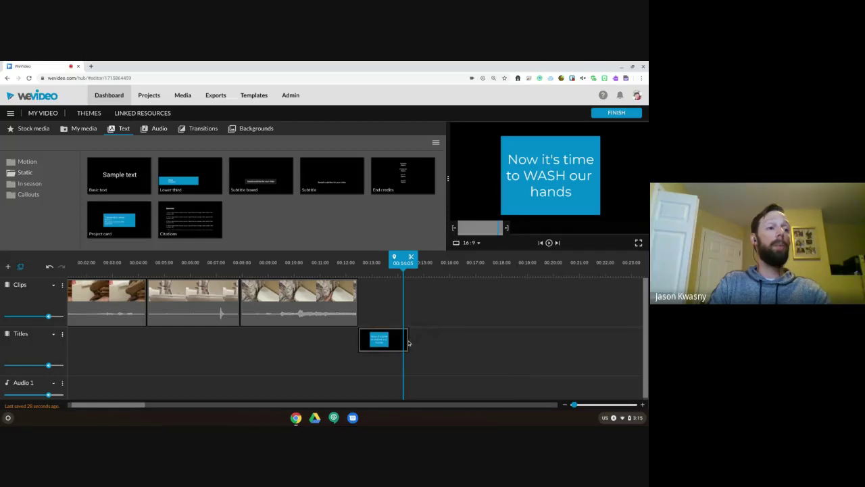
click(408, 341)
drag(409, 341, 438, 342)
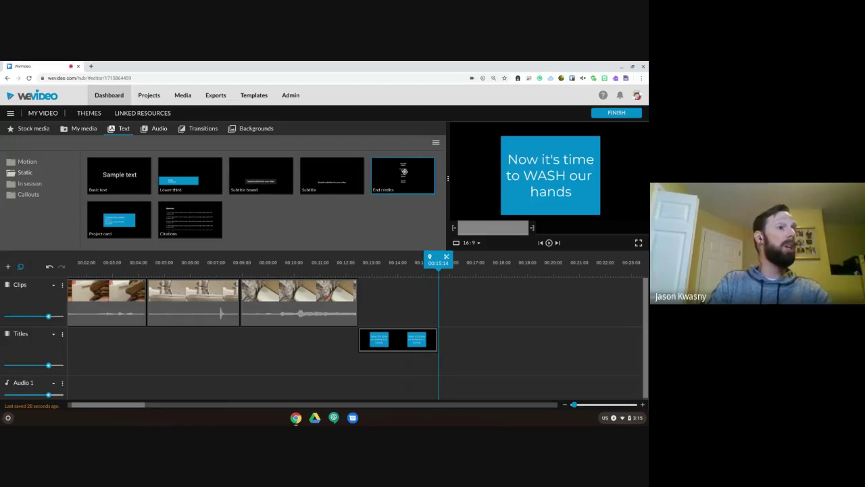
- Place the static End credits template on the Titles track right after the title card at 00:15:14 and open it for editing
click(390, 173)
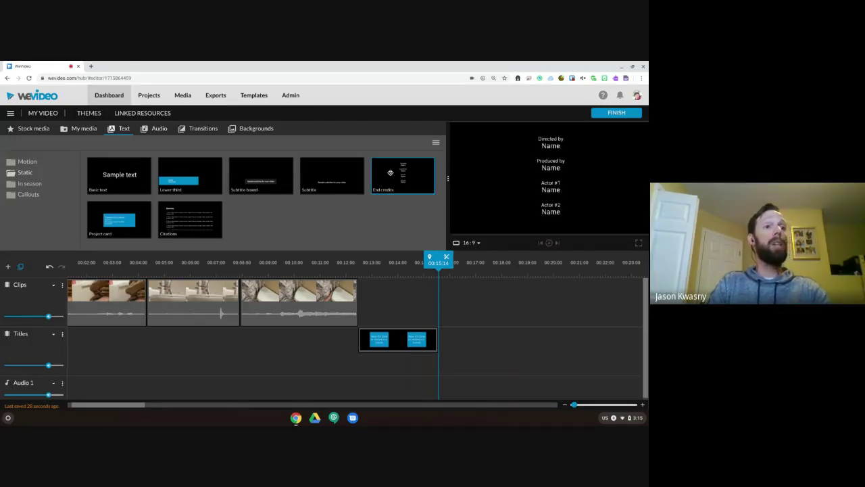
drag(390, 173, 449, 332)
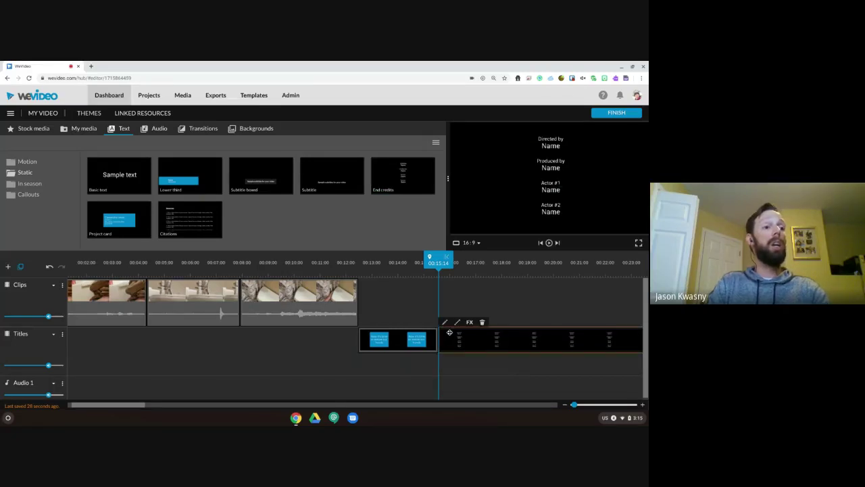
double_click(491, 351)
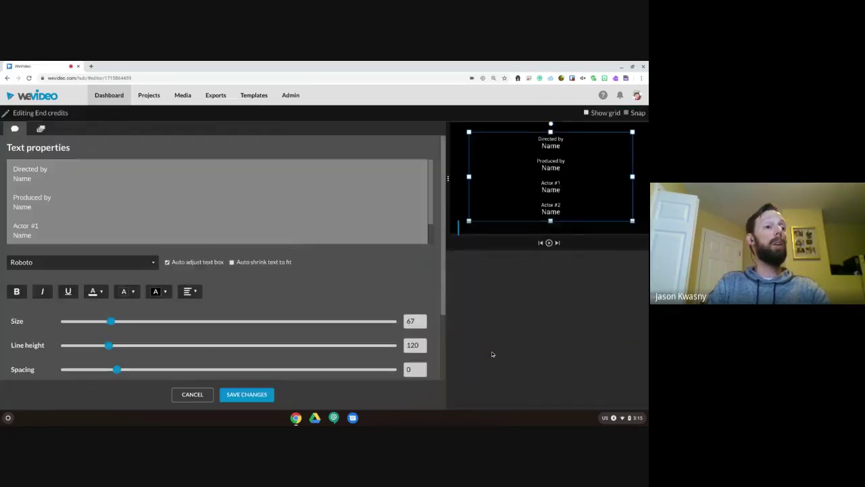
- Replace the first entry of the end credits with the heading "Step #1" and the line "WATER"
triple_click(48, 169)
text(Step)
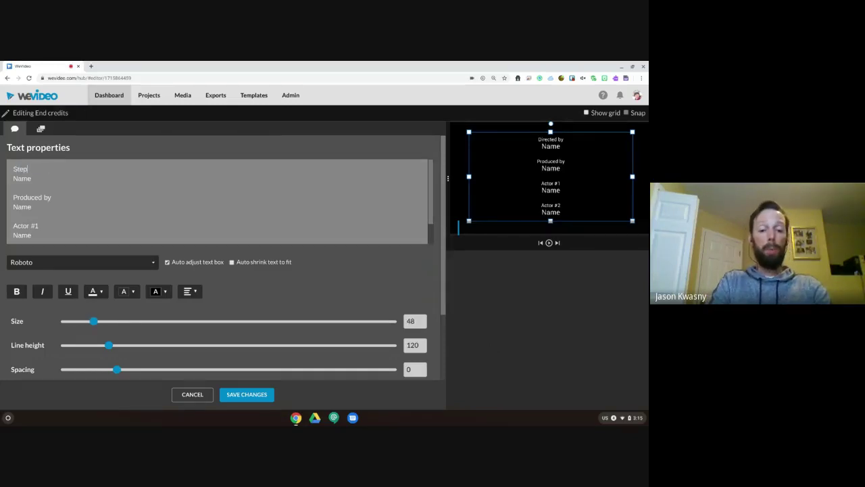
text( #1)
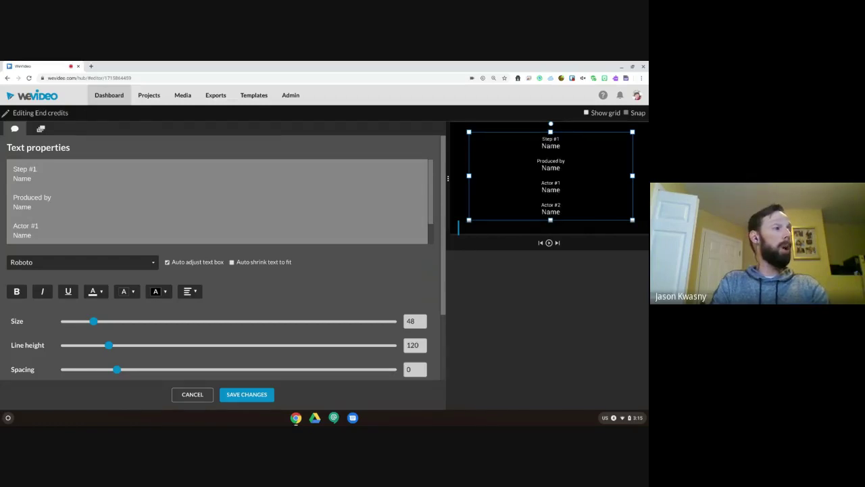
key(shift+Home)
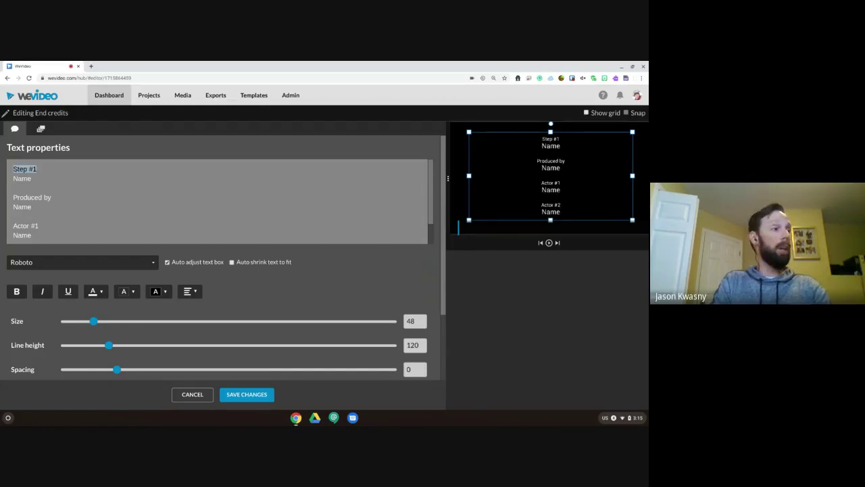
key(Down)
key(shift+End)
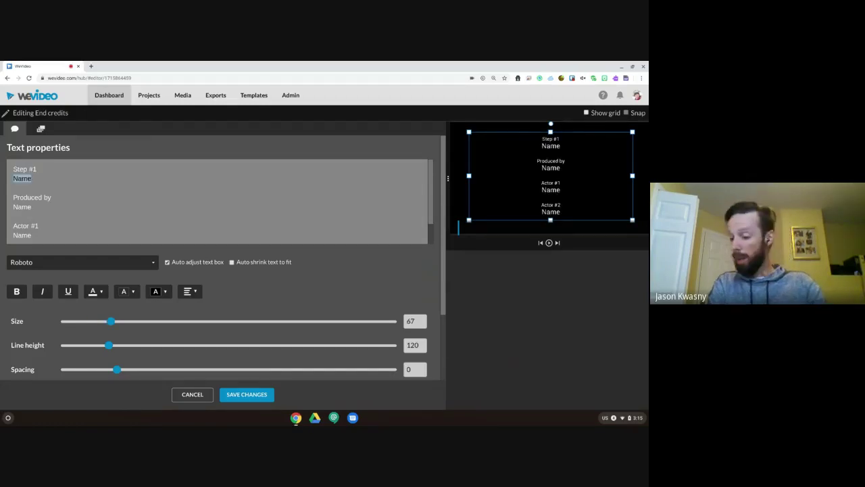
text(WATER)
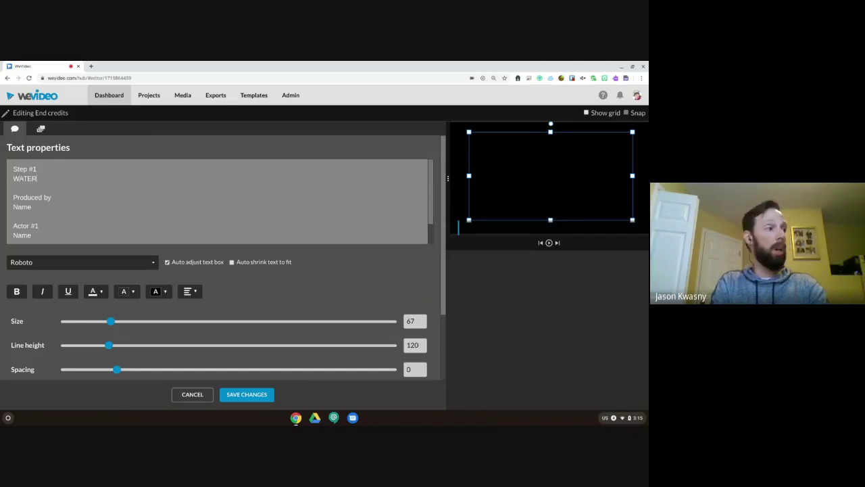
- Replace the "Produced by" entry in the end credits with the heading "Step #2" and the line "SOAP"
key(Down)
key(Down)
key(shift+End)
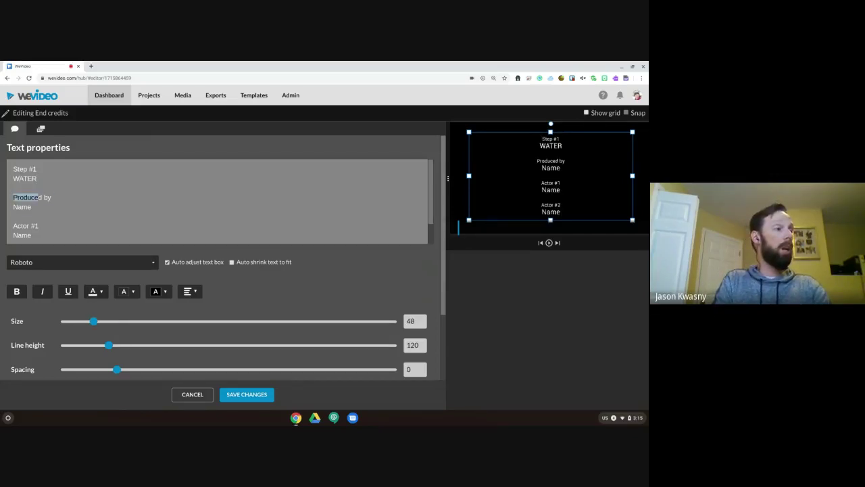
key(shift+Down)
text(Step #1)
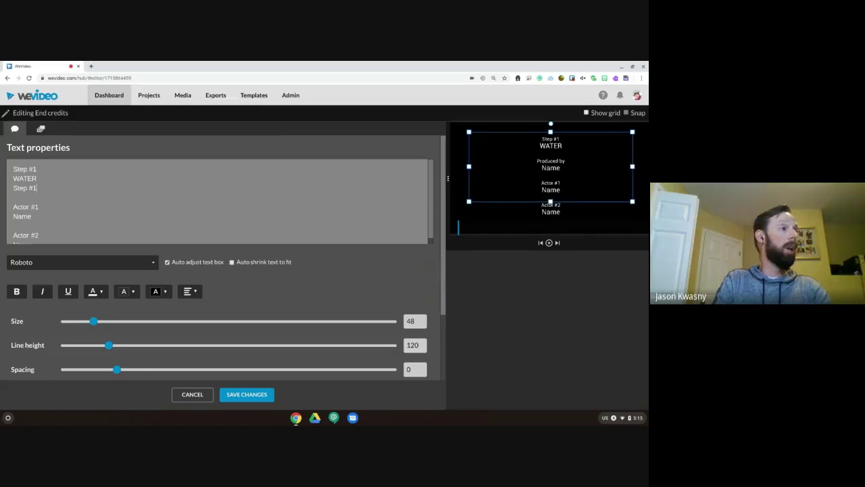
key(BackSpace)
text(2 )
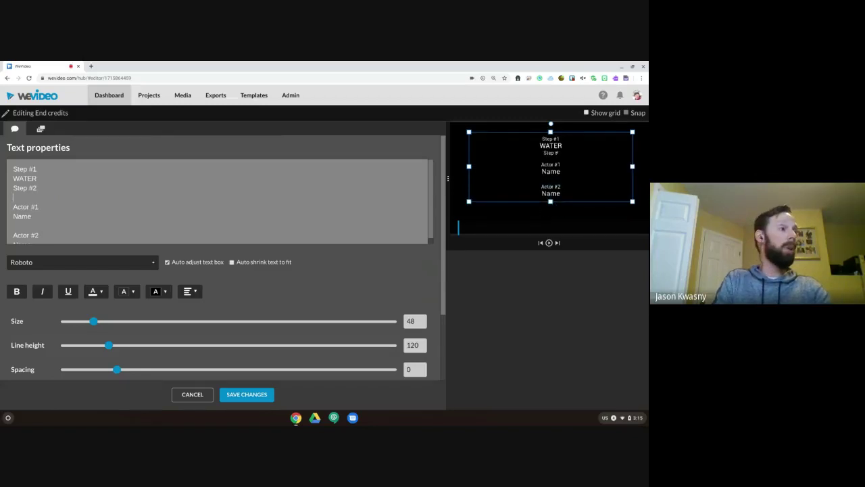
text(SAOP)
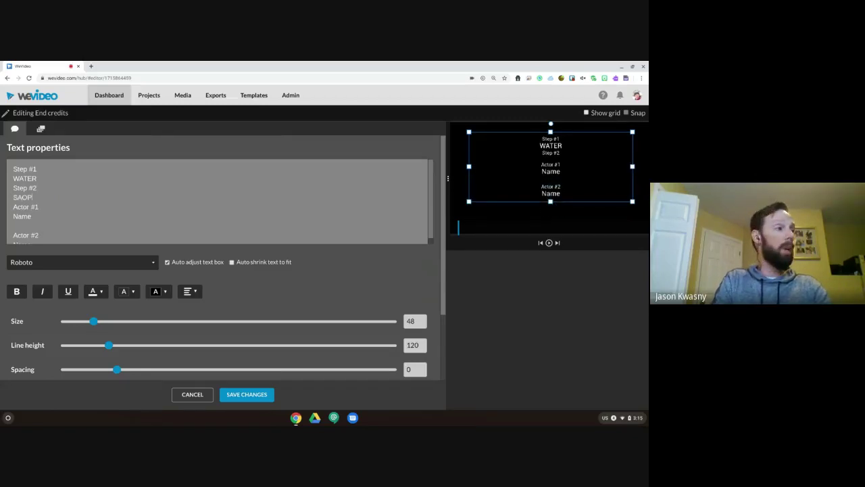
key(BackSpace)
key(BackSpace)
key(BackSpace)
text(OAP)
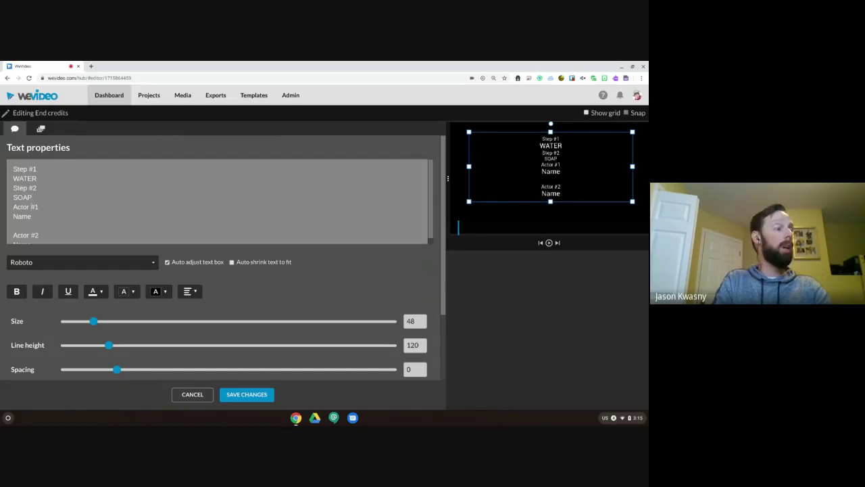
- Replace the remaining actor entries with the heading "Step #3" and the line "SCRUB", followed by a new line
key(shift+Down)
key(shift+Down)
key(shift+Down)
key(shift+Down)
key(shift+Down)
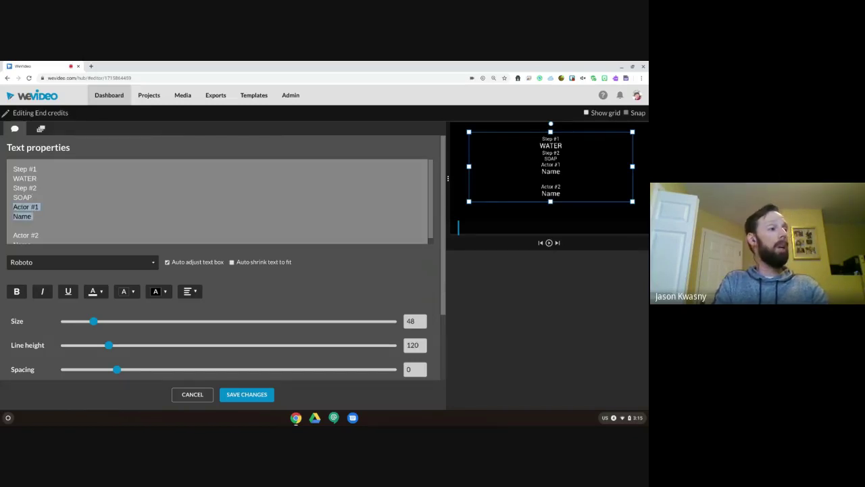
text(Step #1)
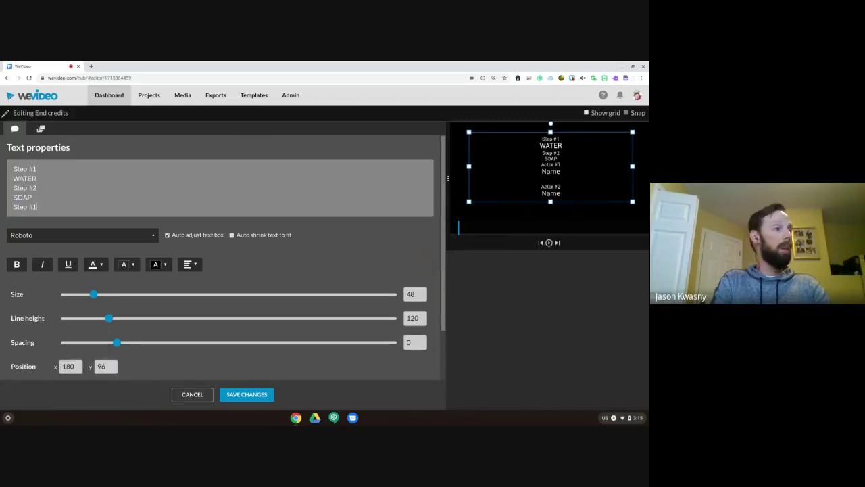
key(BackSpace)
text(3 )
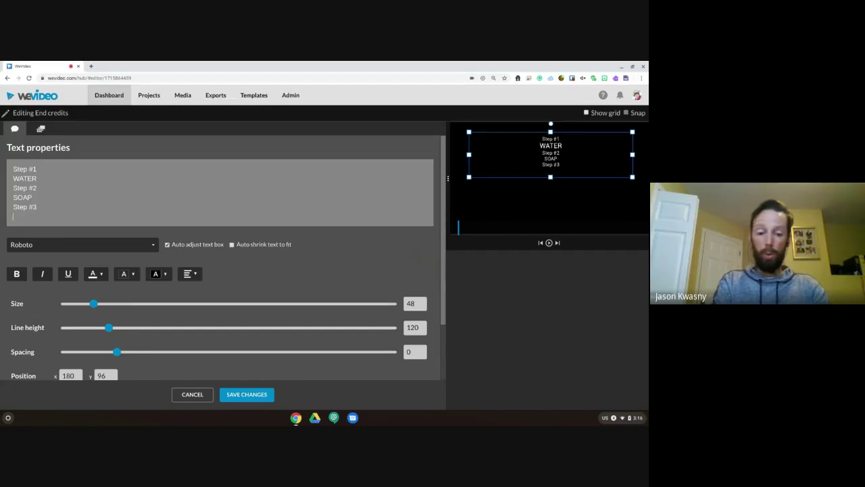
text(SCRUB)
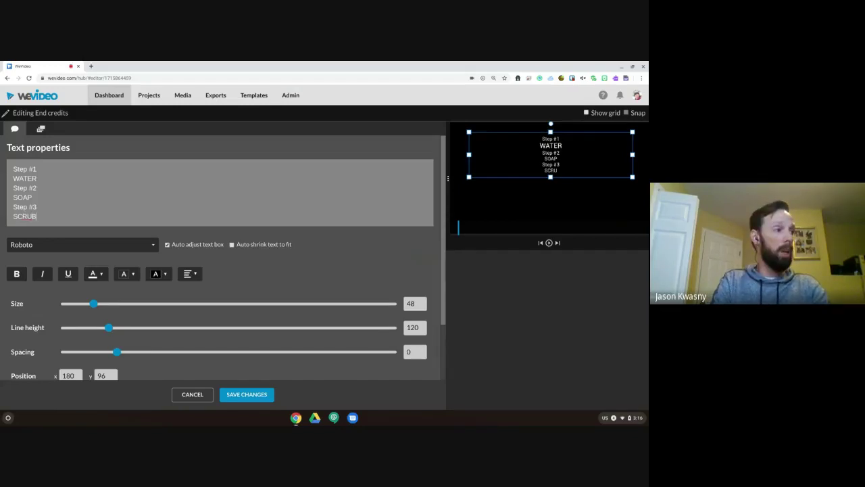
key(Return)
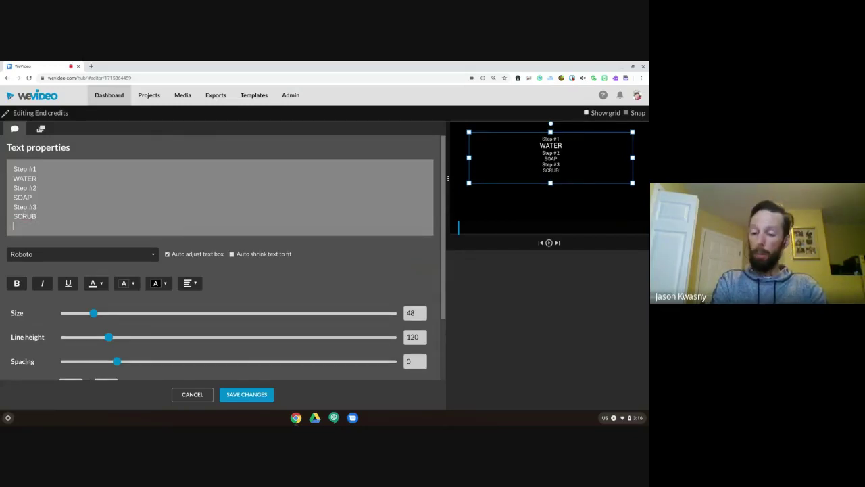
- Add the heading "Step #4" and the line "RINSE" below SCRUB in the step list
text(Step #1)
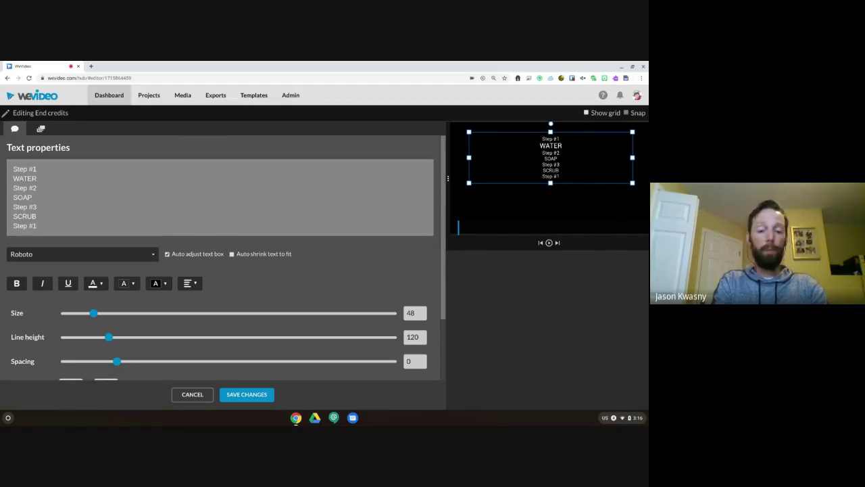
key(BackSpace)
text(4)
key(Return)
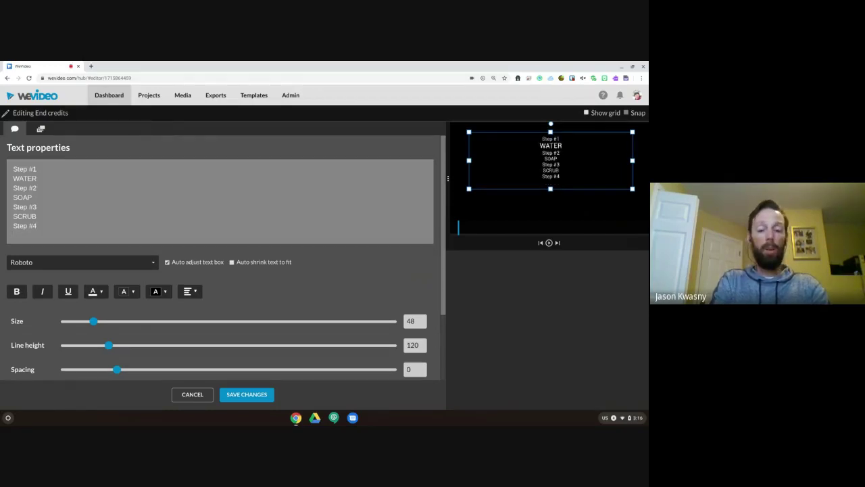
text(RINSE)
key(Return)
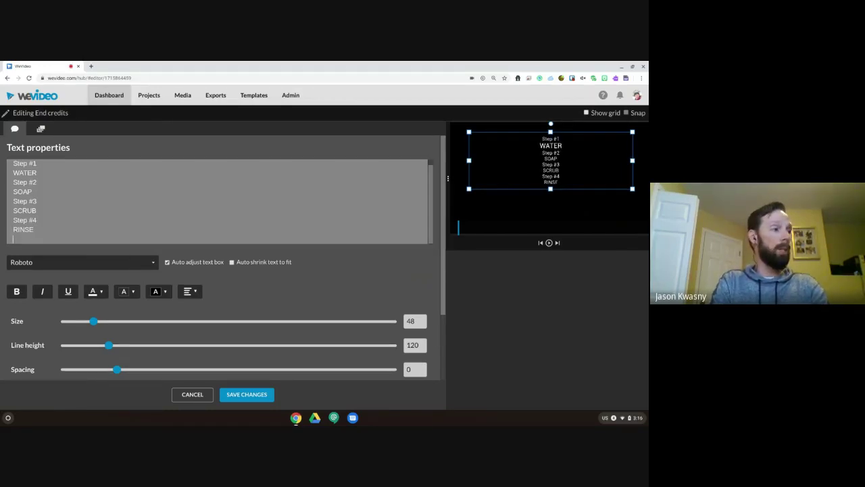
- Finish the step list with the heading "Step #5" and the line "DRY"
text(Step #1)
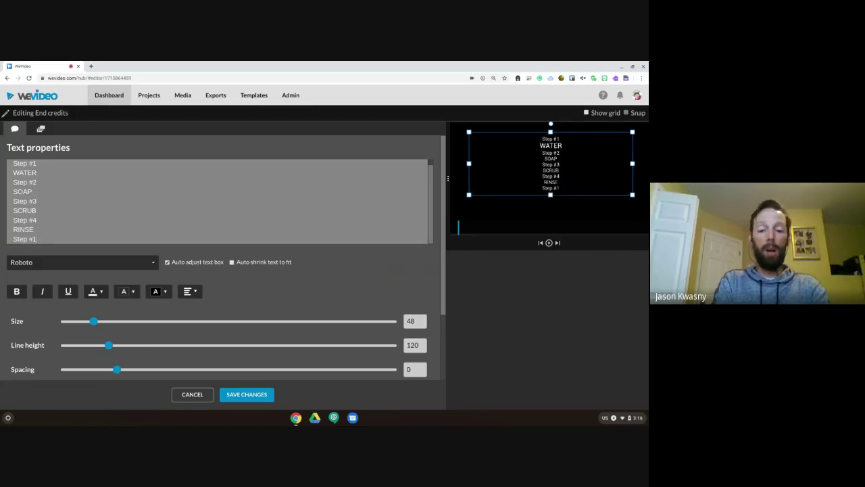
key(BackSpace)
text(5)
key(Return)
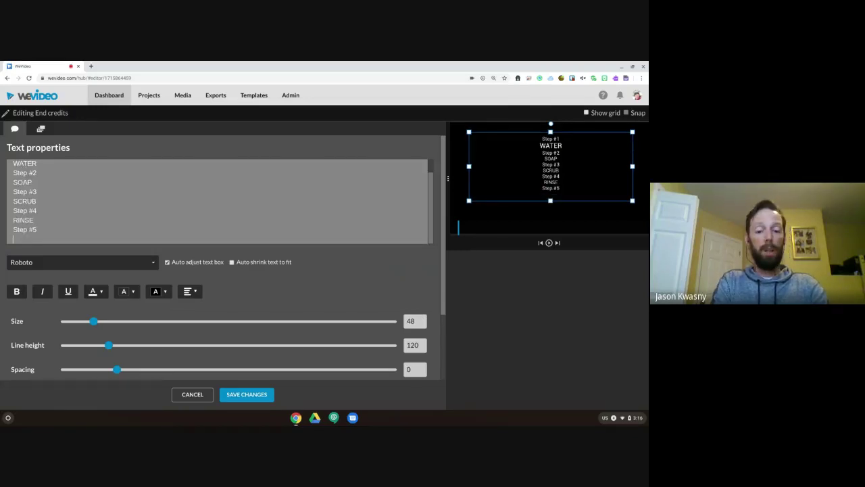
text(DRY)
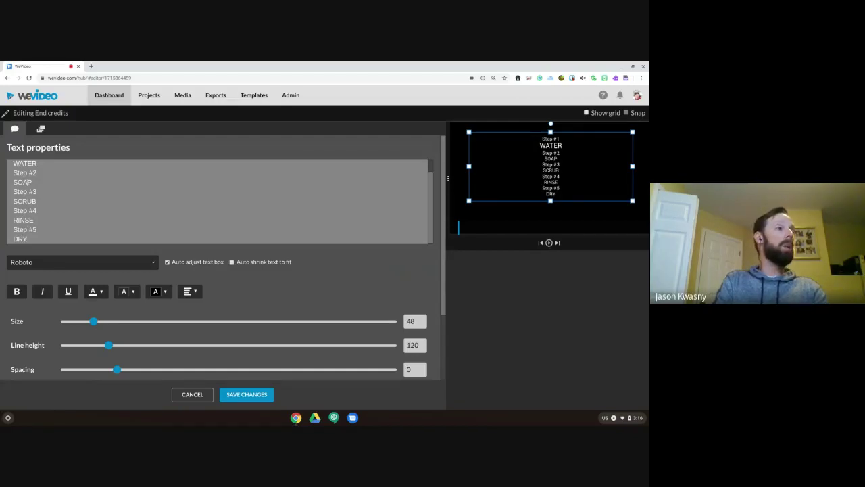
- Make the "Step #1" and "WATER" lines bold and save the changes to the end credits
scroll(23, 182, up, 1)
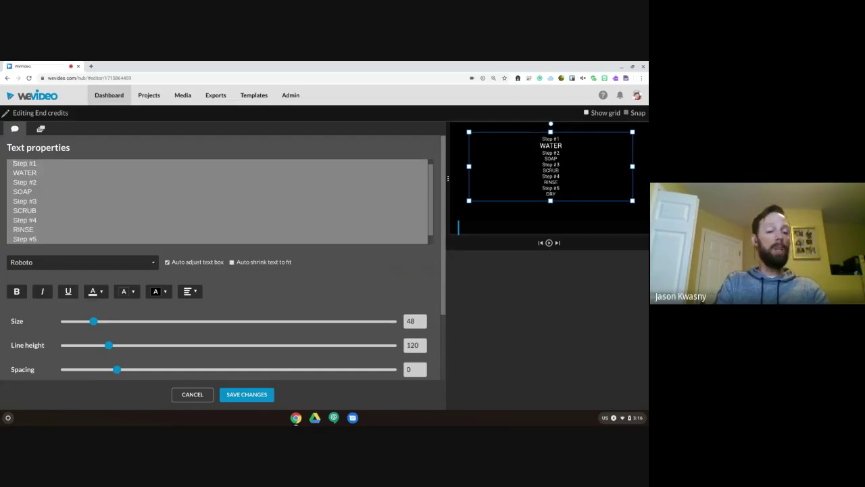
drag(13, 162, 13, 182)
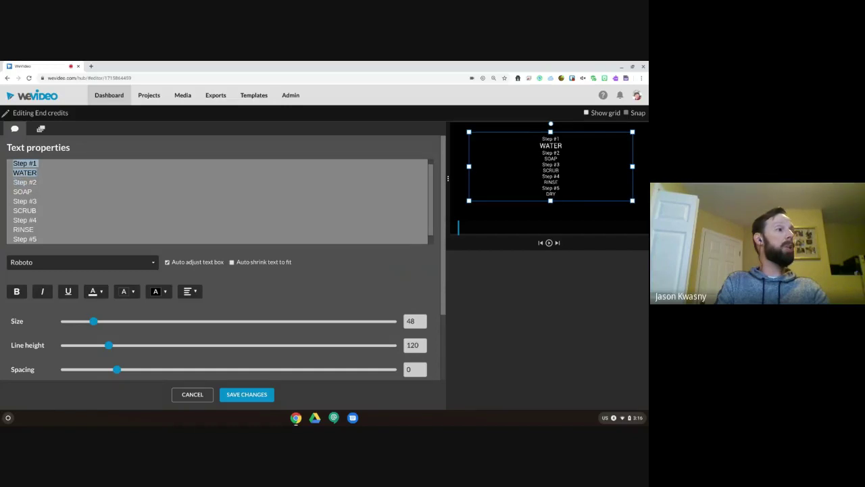
click(17, 292)
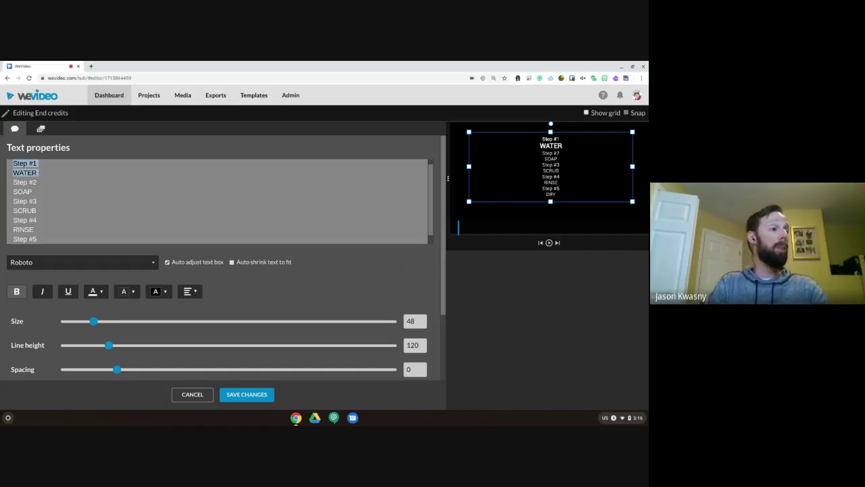
click(240, 394)
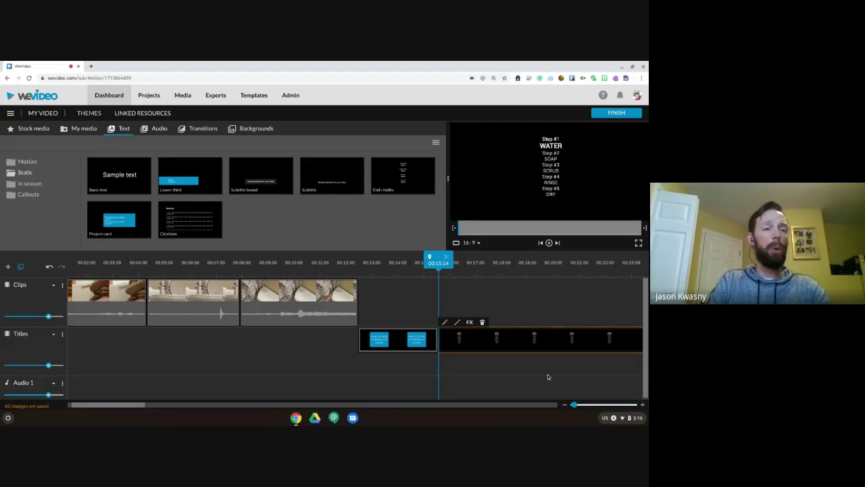
- Trim the end of the step list on the Titles track back to 00:17:14
scroll(548, 376, right, 3)
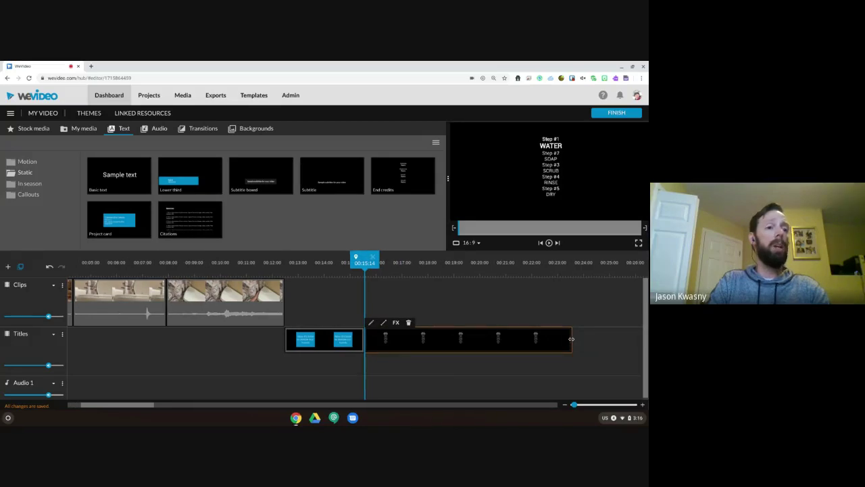
drag(571, 339, 417, 341)
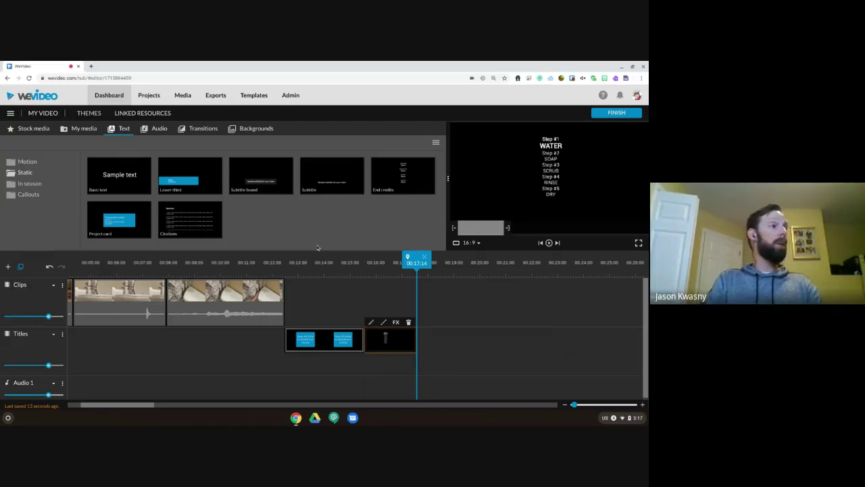
- Place the water_on video from My media on the Clips track, starting at 00:17:14 after the step list
click(85, 127)
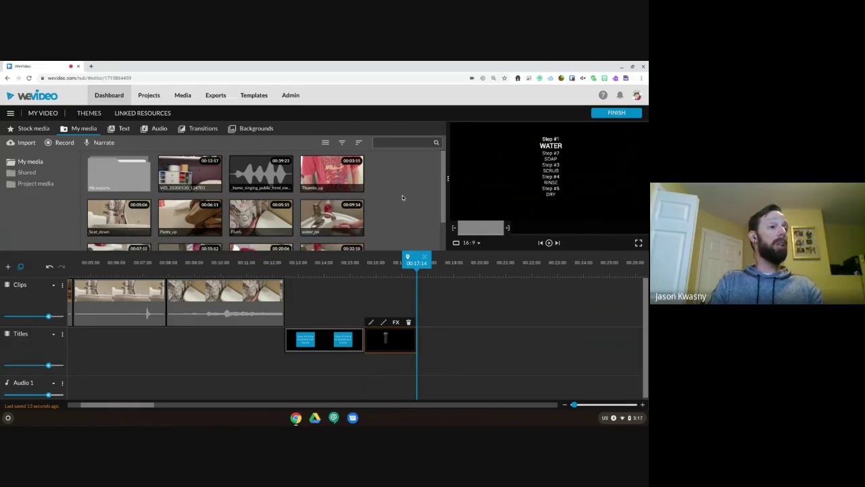
scroll(333, 202, down, 1)
drag(332, 183, 431, 293)
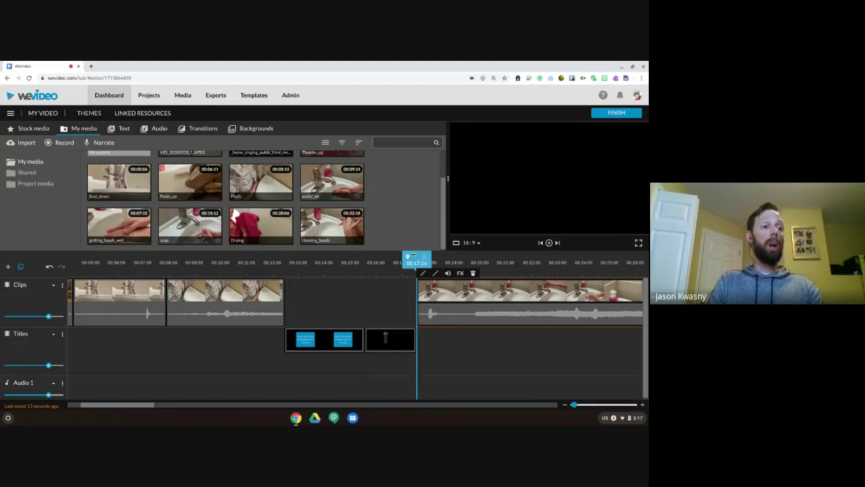
- Cut off the opening of the water_on clip up to 00:18:09 and move the remainder back to start at 00:17:14
drag(413, 255, 438, 257)
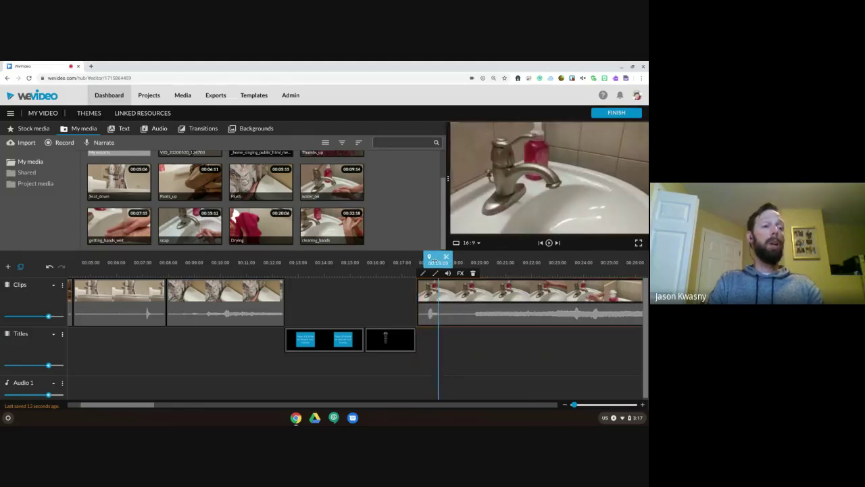
click(446, 259)
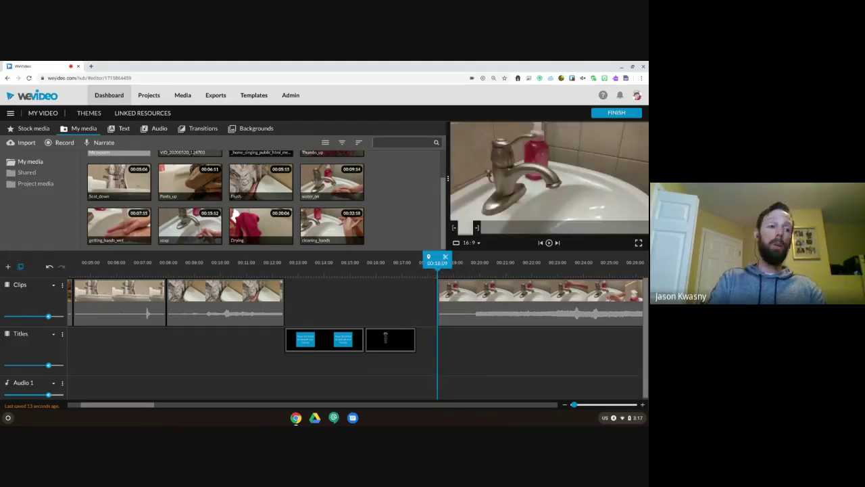
click(452, 297)
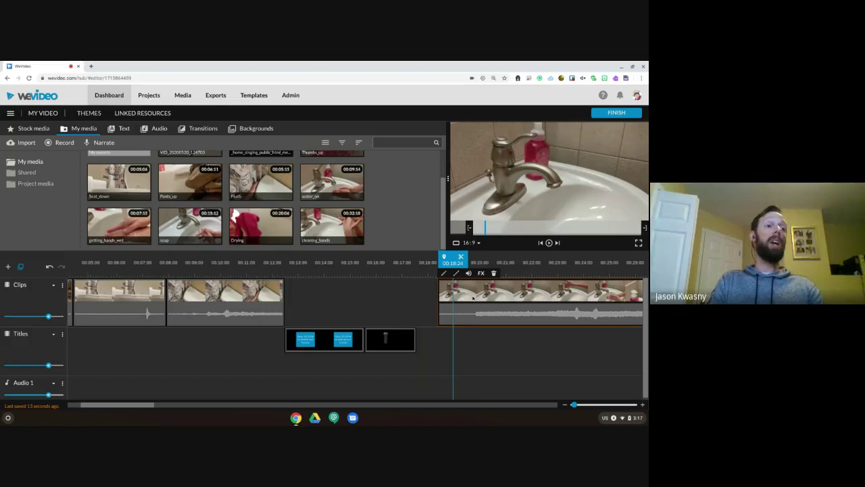
drag(473, 297, 454, 297)
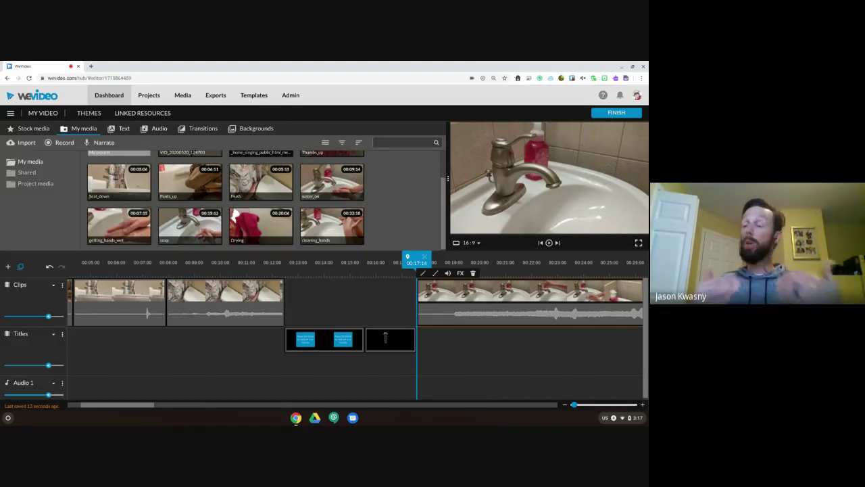
mouse_move(454, 300)
mouse_down()
mouse_move(436, 298)
mouse_move(453, 297)
mouse_up()
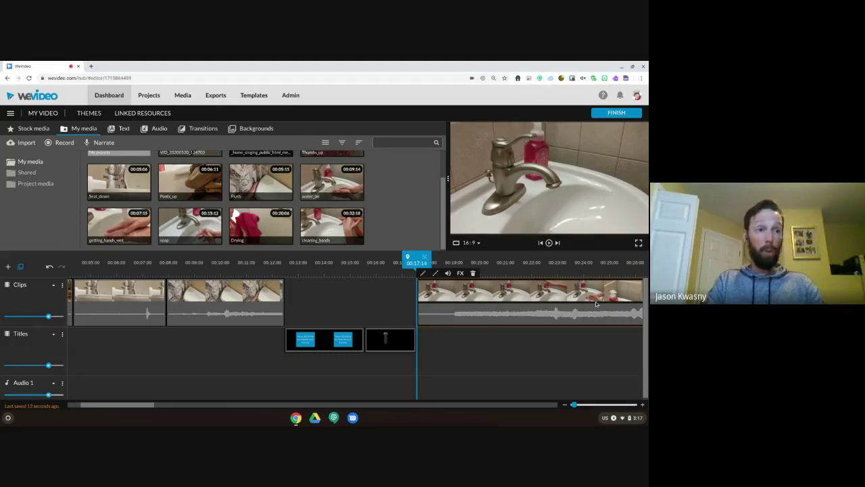
- Preview the end of the water_on clip, split it at 00:21:24 and delete the part after the cut
scroll(598, 304, right, 2)
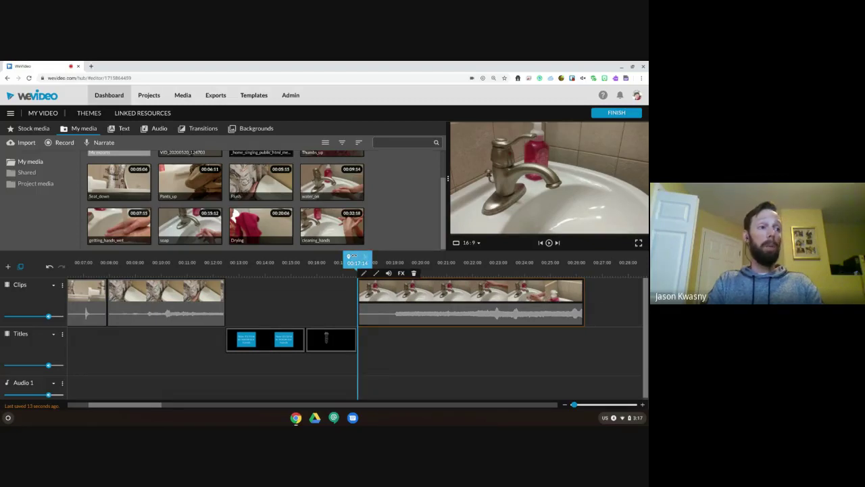
click(542, 262)
click(544, 254)
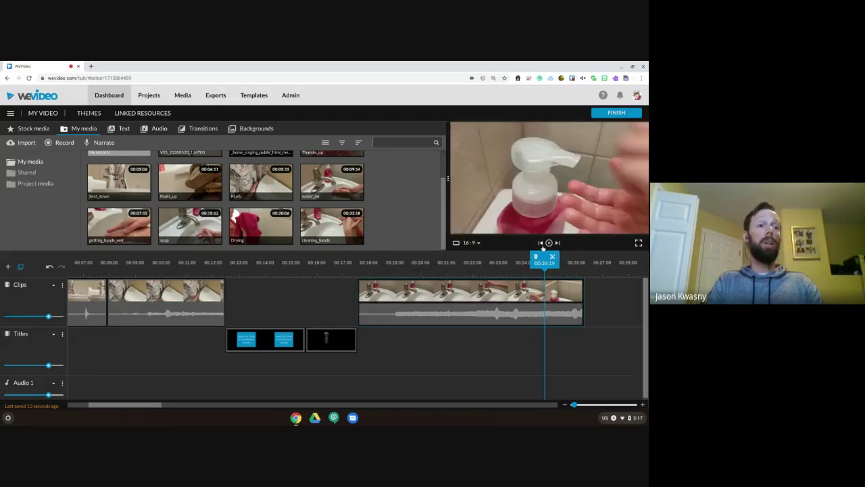
drag(544, 254, 521, 259)
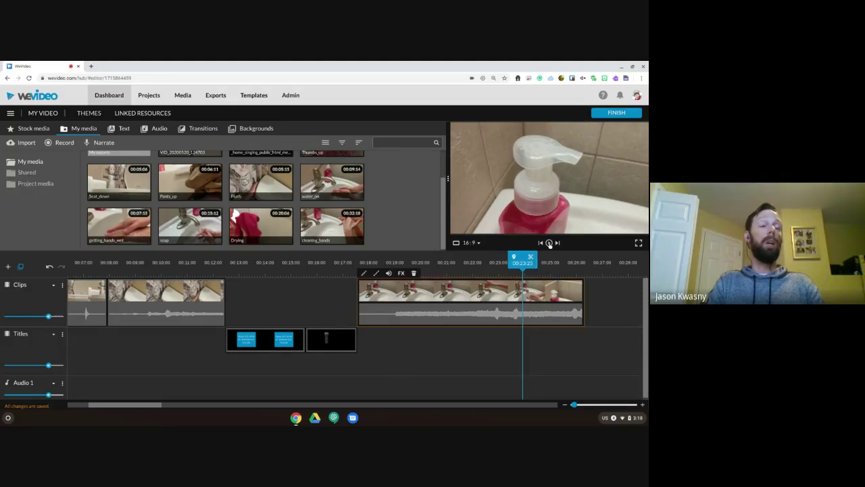
click(549, 242)
click(549, 243)
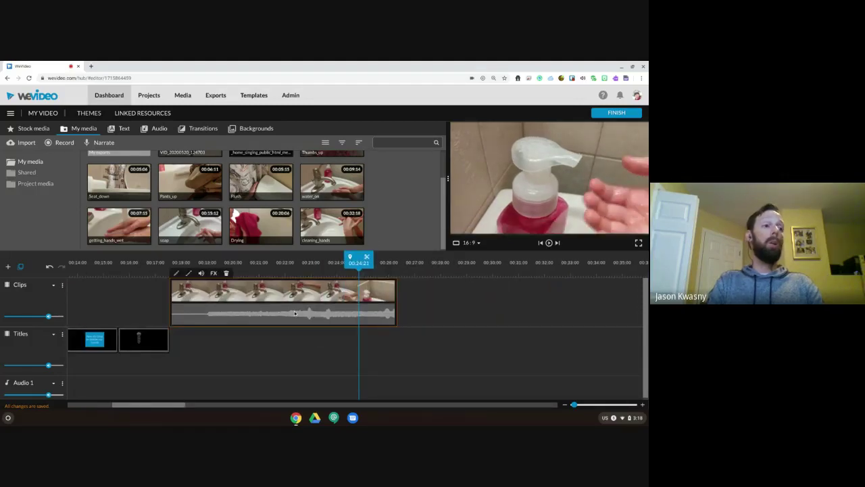
drag(358, 259, 259, 260)
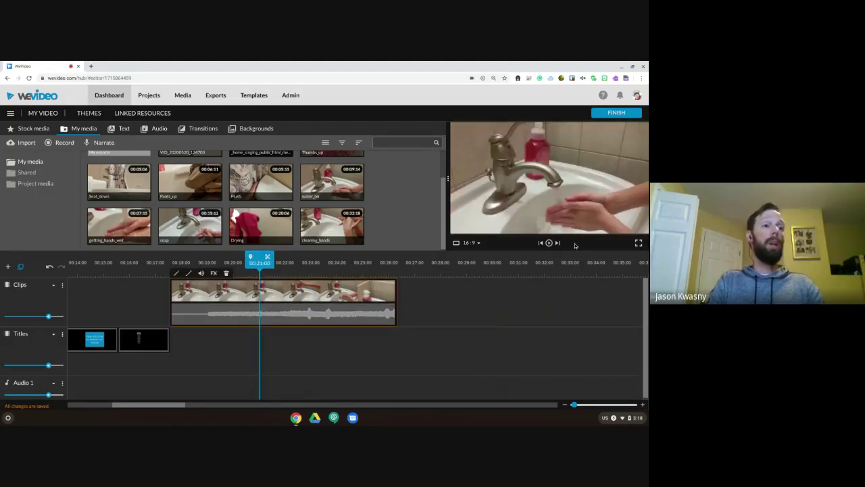
click(549, 243)
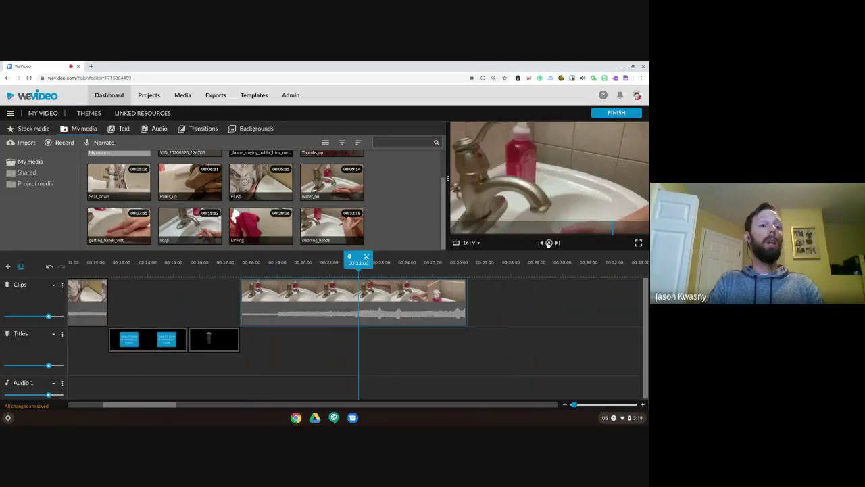
click(548, 242)
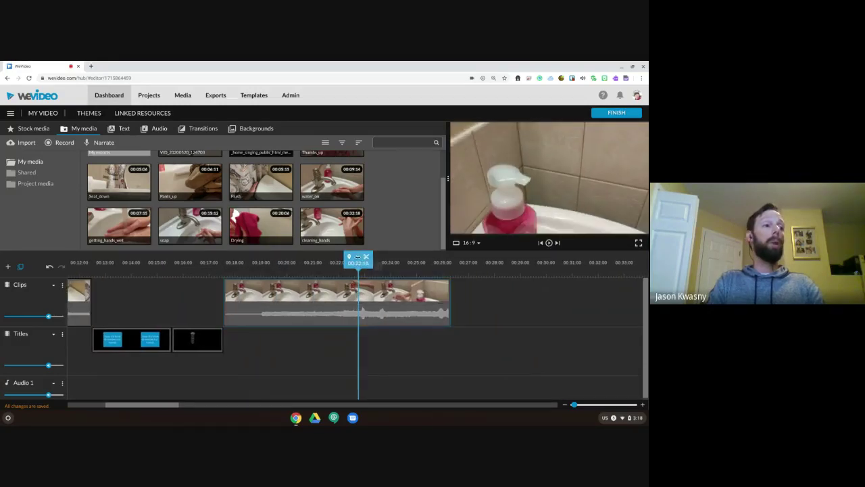
drag(358, 258, 338, 259)
click(346, 257)
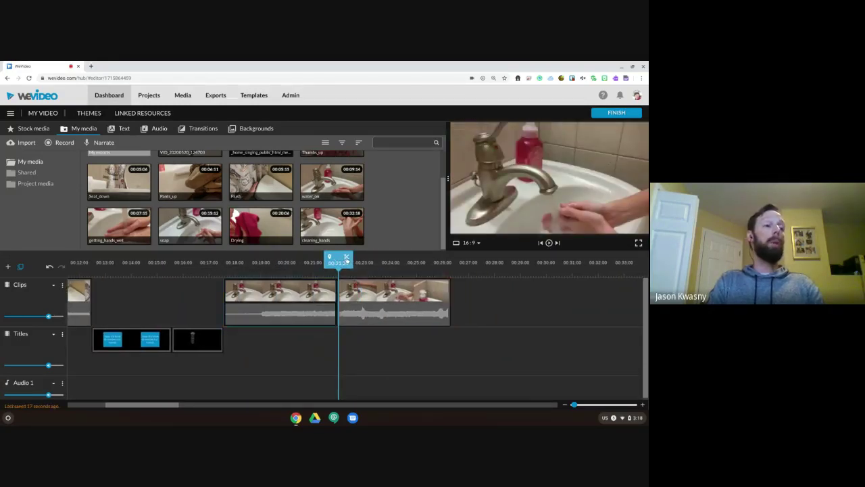
click(414, 313)
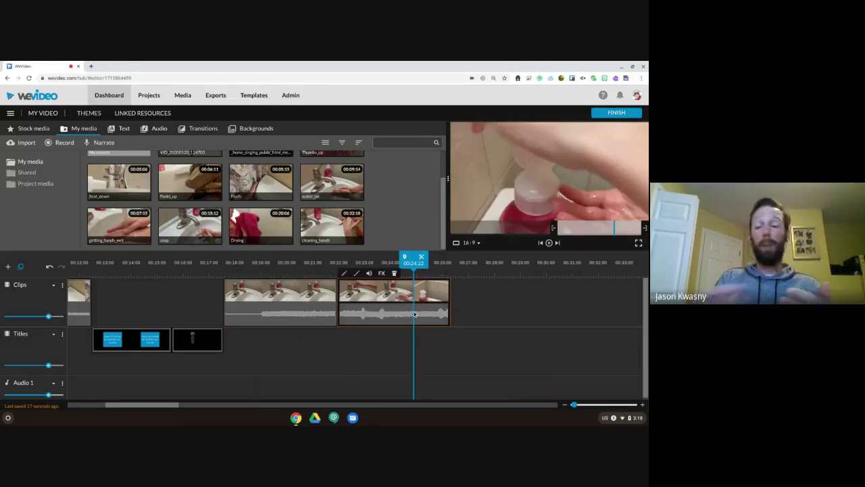
key(Delete)
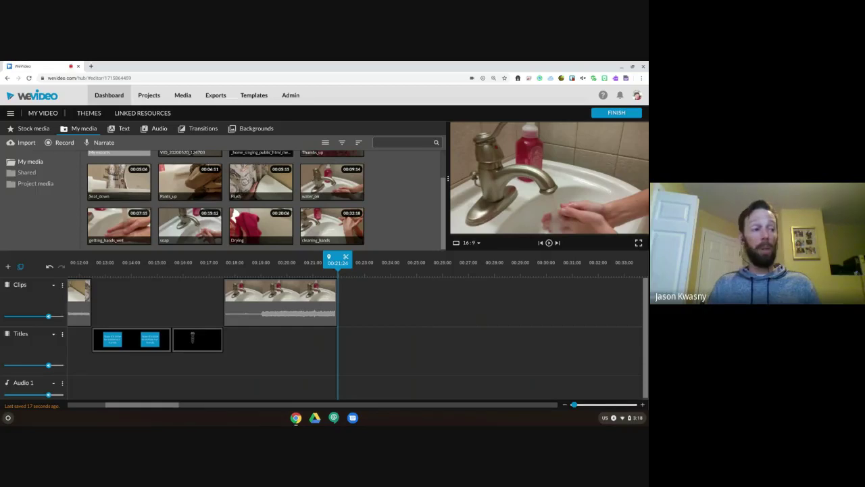
- Paste a copy of the hand-washing step list on the Titles track at 00:21:24, where the water_on clip ends
click(210, 340)
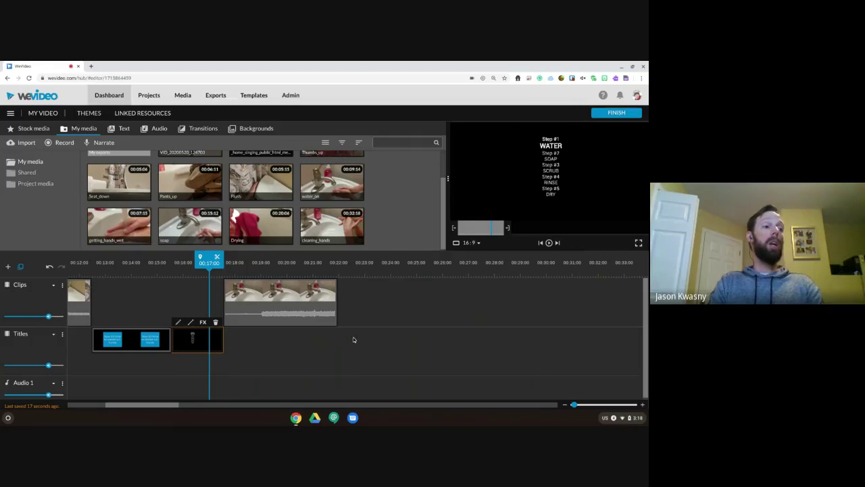
key(ctrl+v)
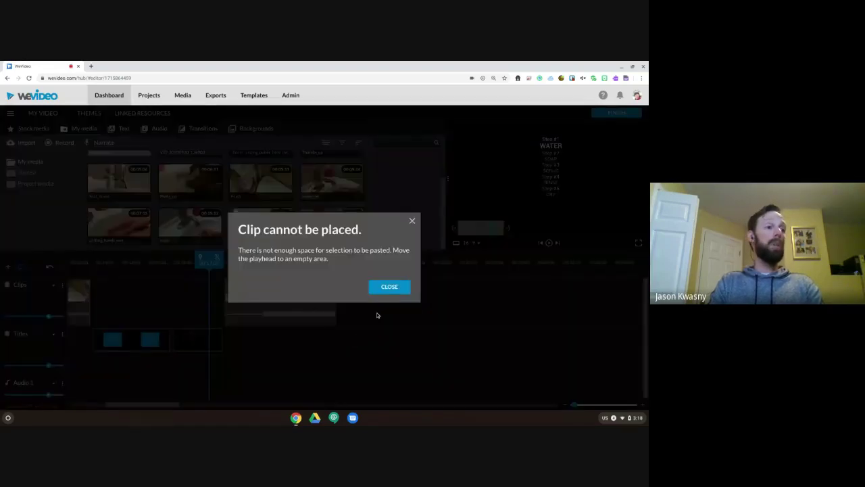
click(386, 286)
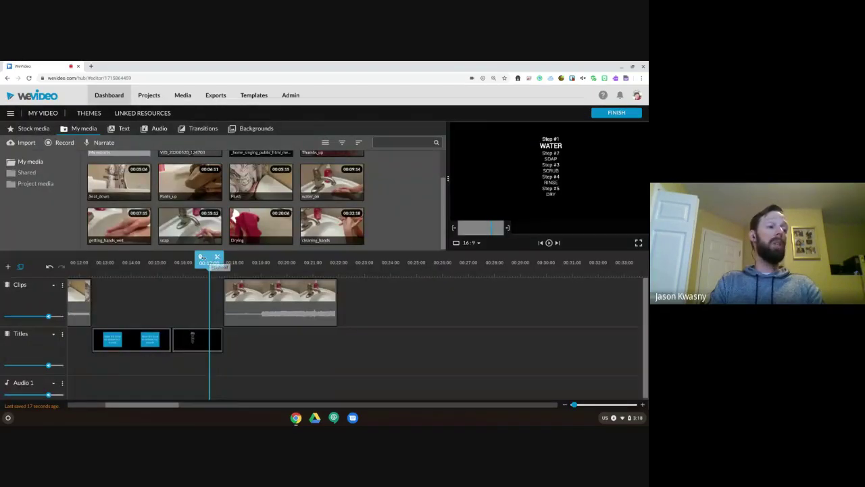
drag(201, 257, 334, 262)
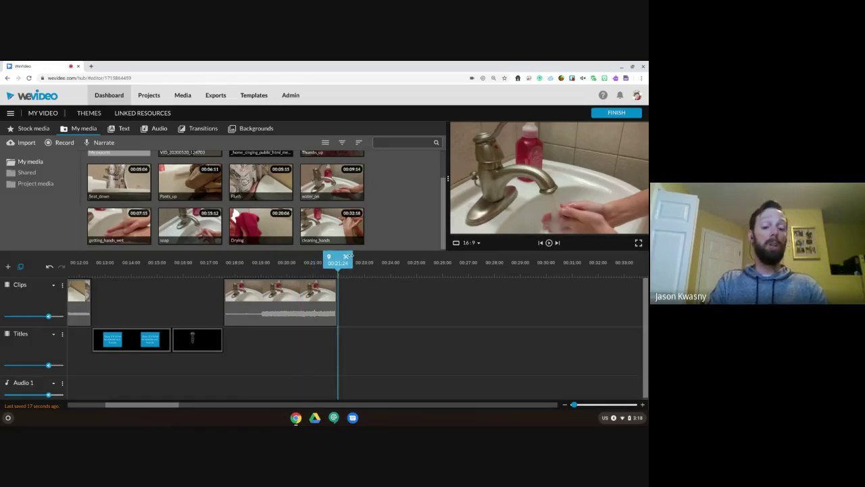
key(ctrl+v)
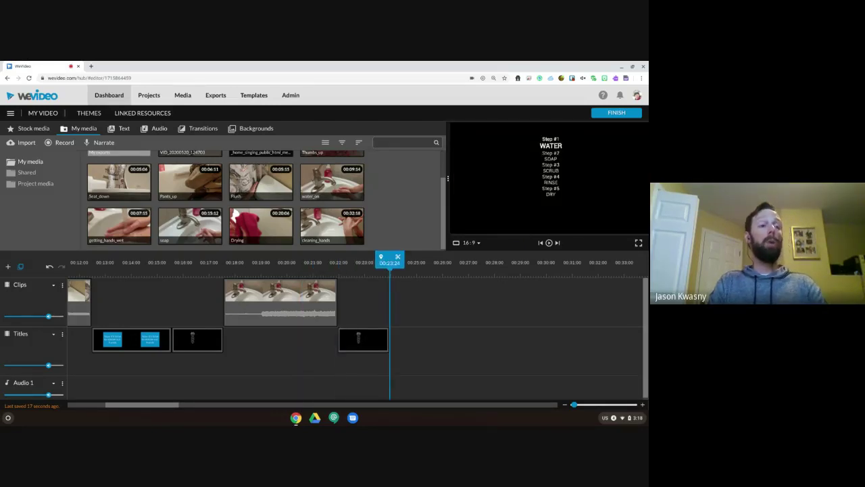
- In the copied step list, unbold "Step #1" and "WATER", make "Step #2" and "SOAP" bold, and save the changes
double_click(373, 347)
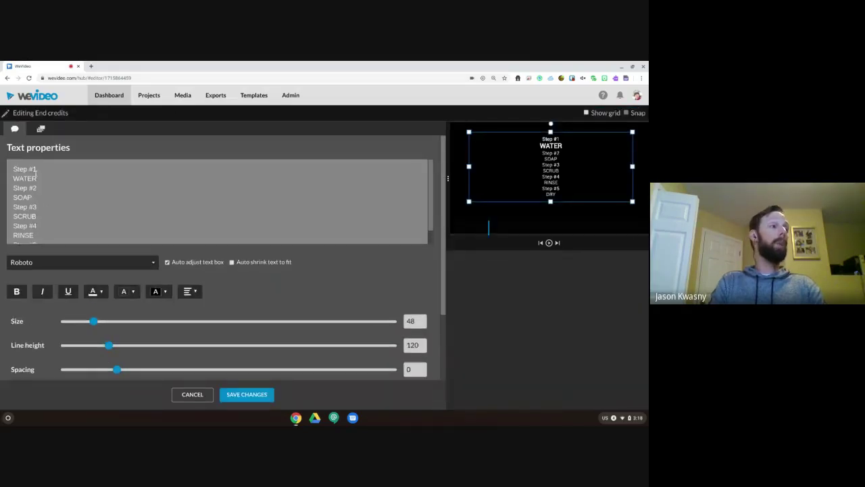
drag(38, 178, 4, 170)
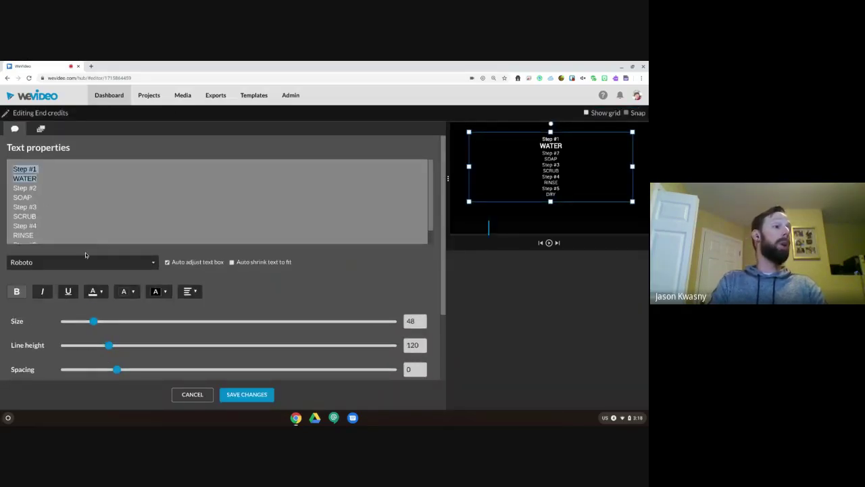
click(17, 291)
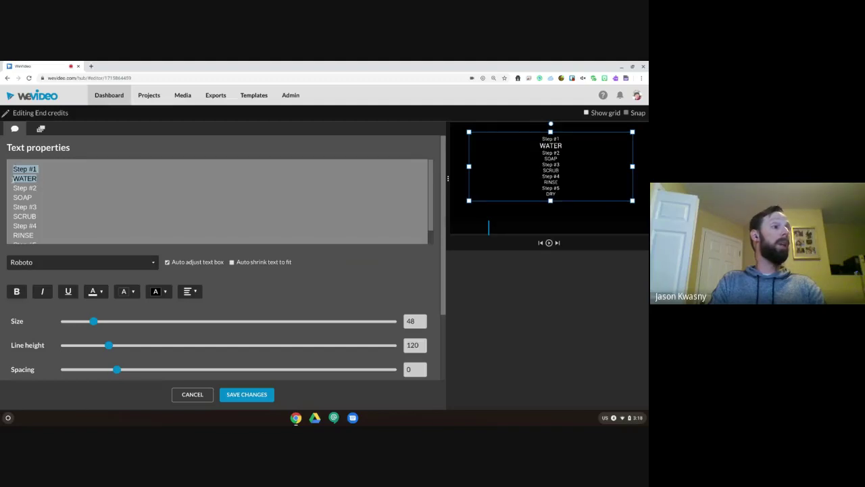
drag(13, 183, 34, 194)
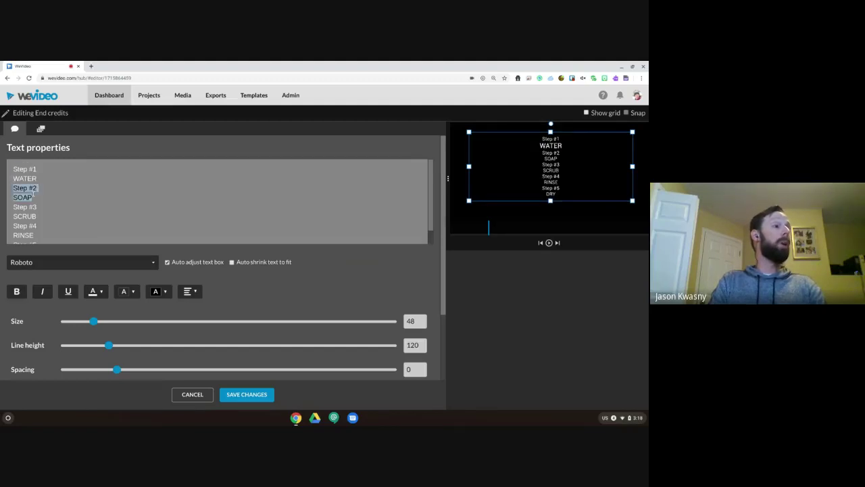
click(16, 291)
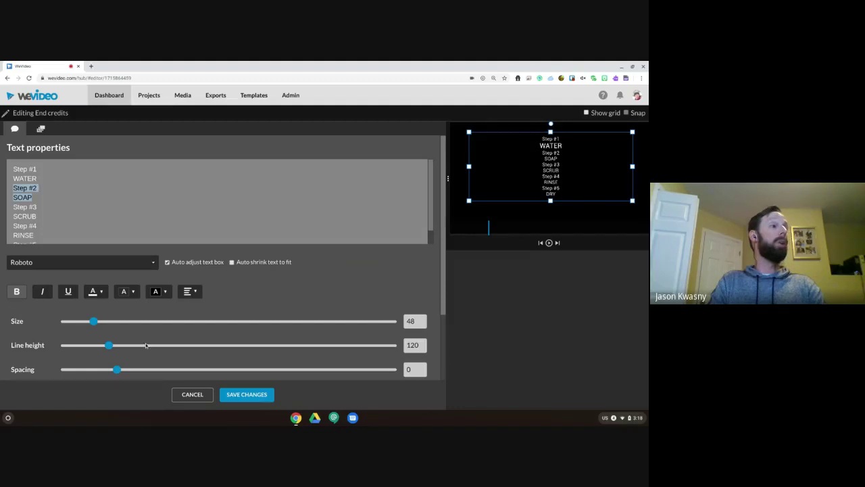
click(246, 394)
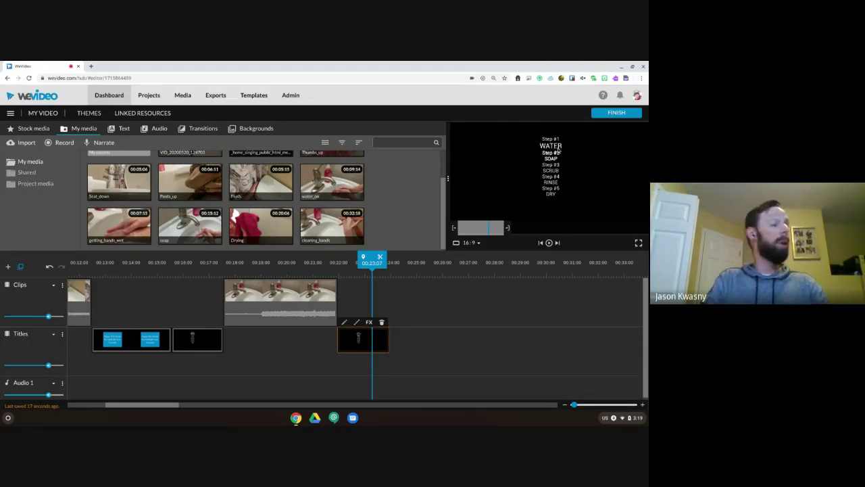
- Check the font sizes of the "WATER" and "SOAP" lines in the first step list without changing it
double_click(210, 339)
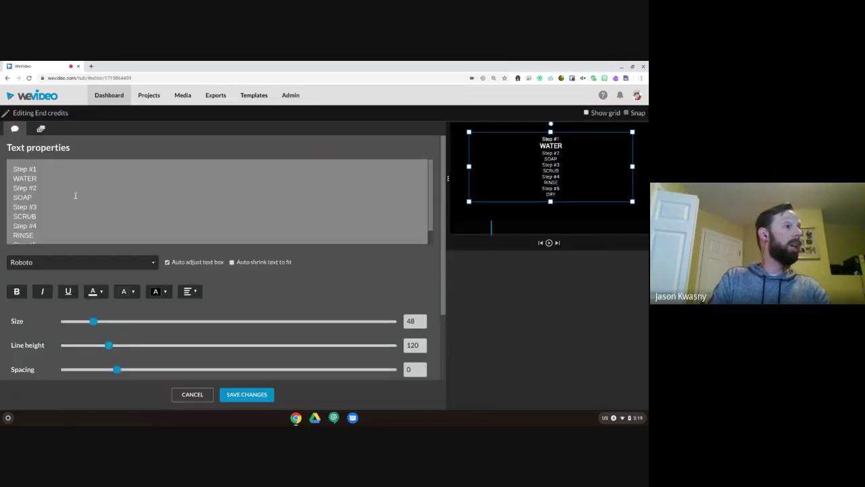
click(23, 178)
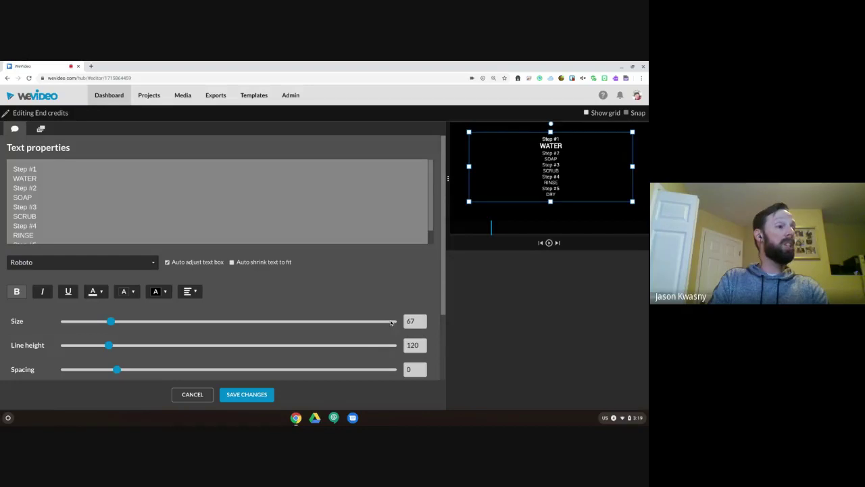
click(25, 197)
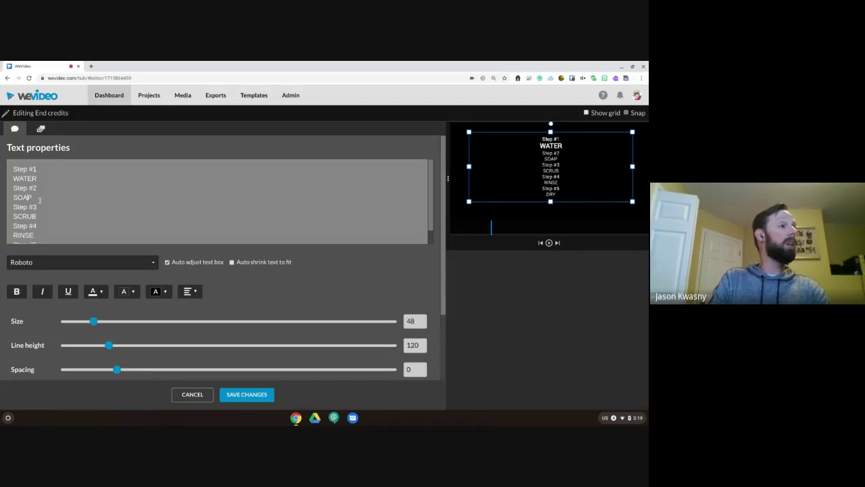
click(193, 395)
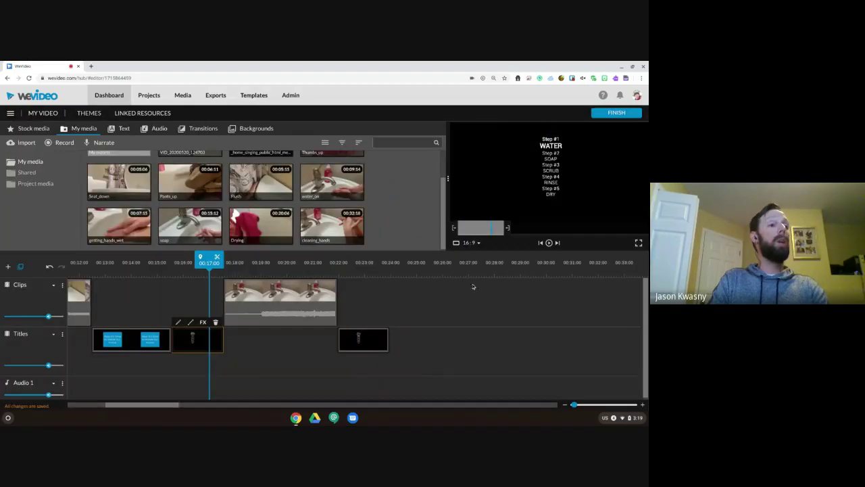
- Set the font size of the "WATER" line in the copied step list to 48
double_click(360, 341)
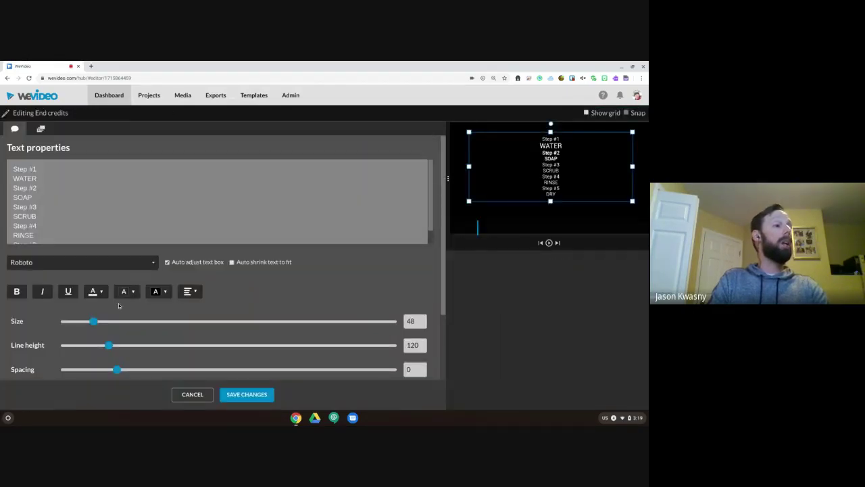
click(38, 178)
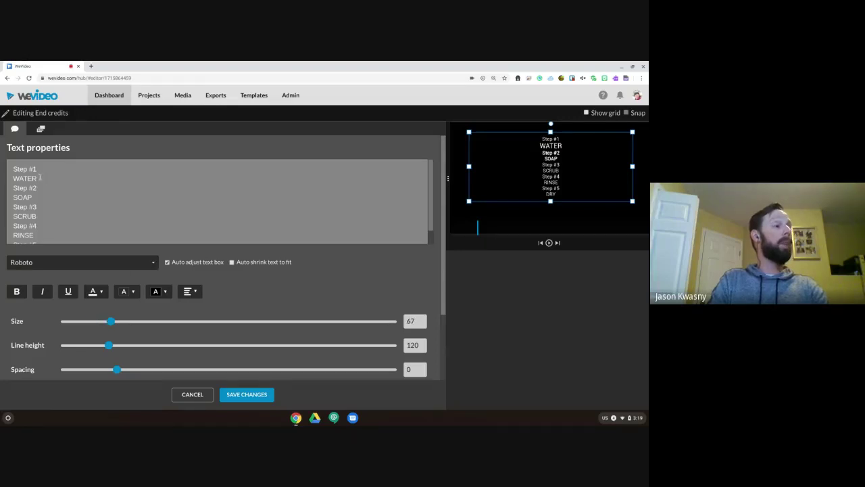
shift+click(11, 178)
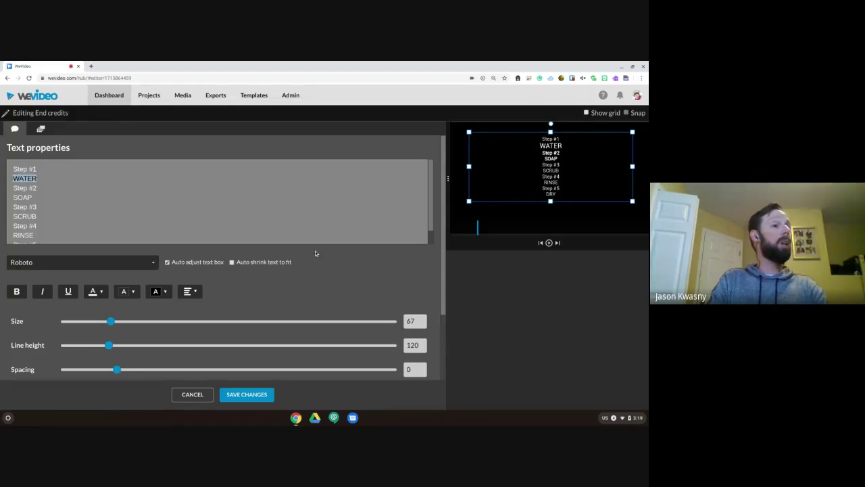
click(409, 321)
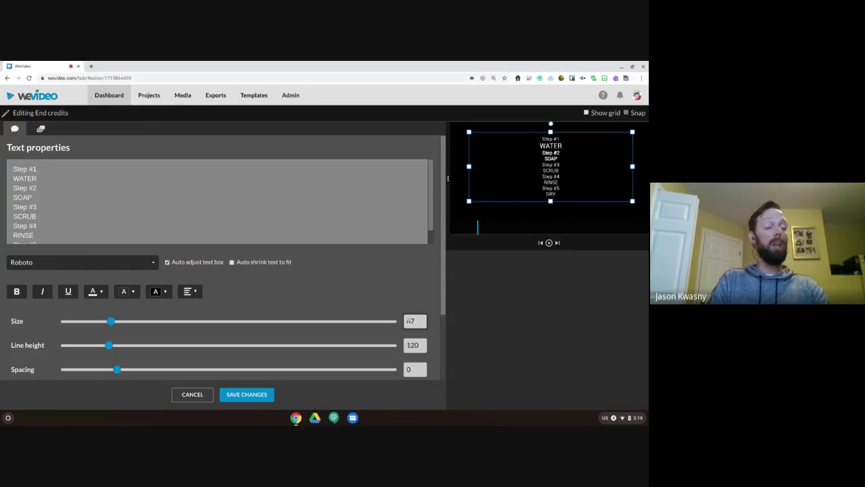
key(BackSpace)
key(BackSpace)
text(48)
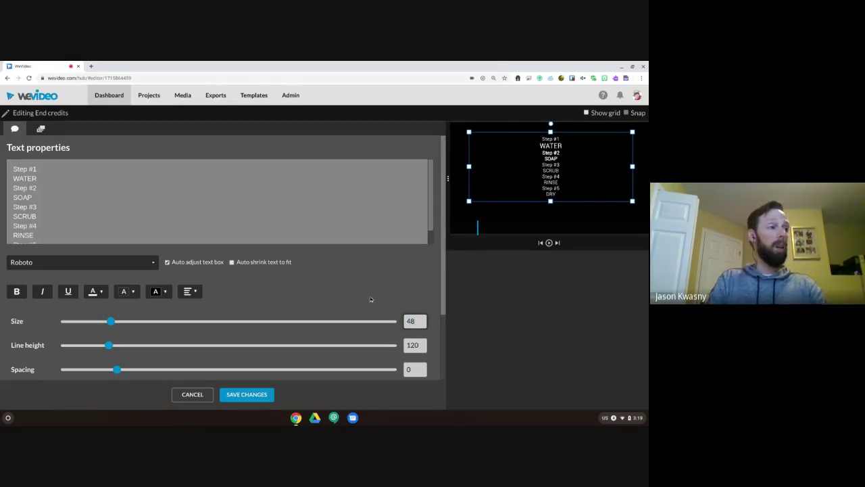
drag(38, 179, 12, 178)
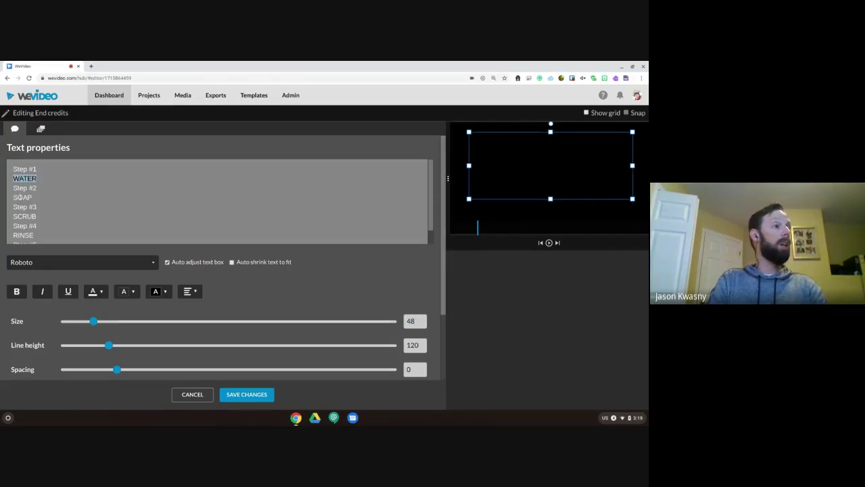
- Set the font size of the "SOAP" line to 67 and save the changes to the copied step list
double_click(14, 197)
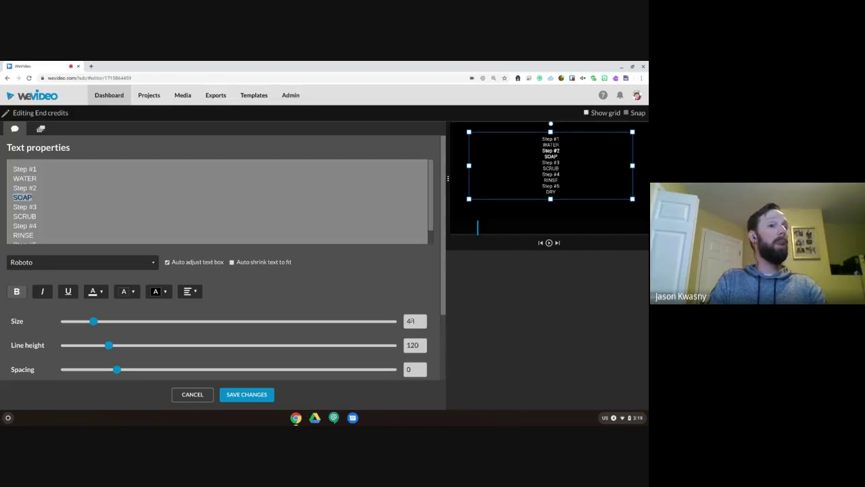
click(411, 320)
text(67)
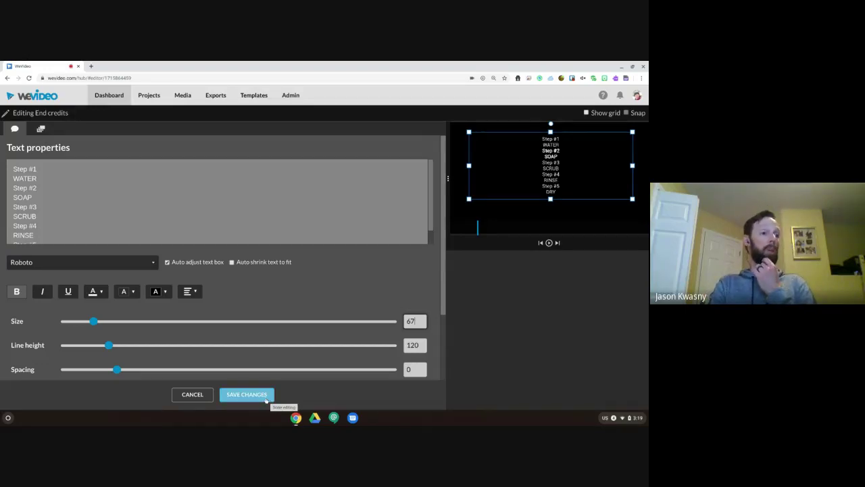
click(315, 292)
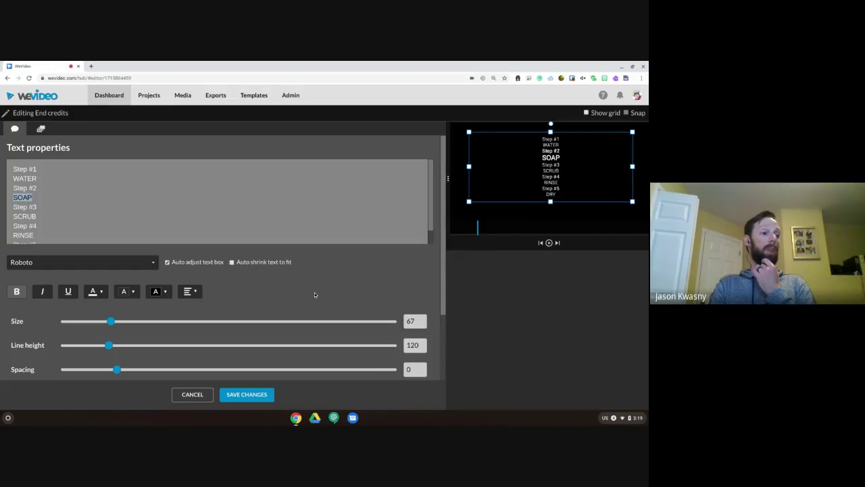
click(246, 394)
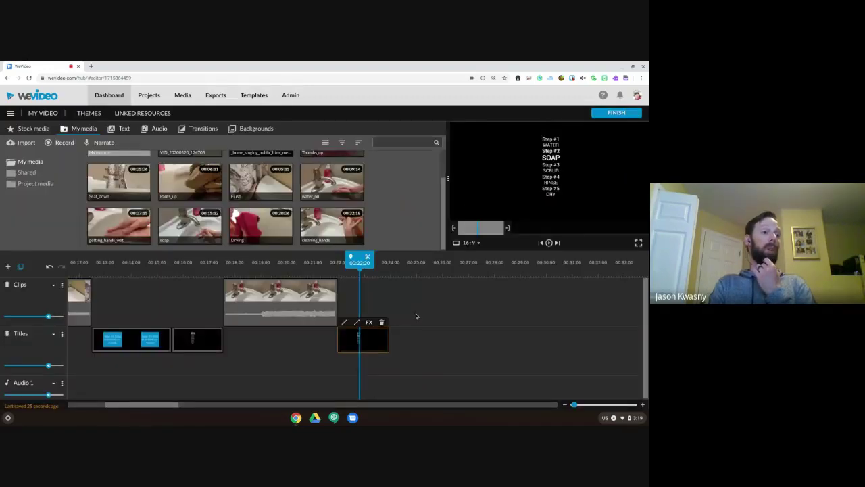
- Play the sequence from the "Now it's time to WASH our hands" card through the second step list and view the standard transitions
drag(359, 257, 135, 272)
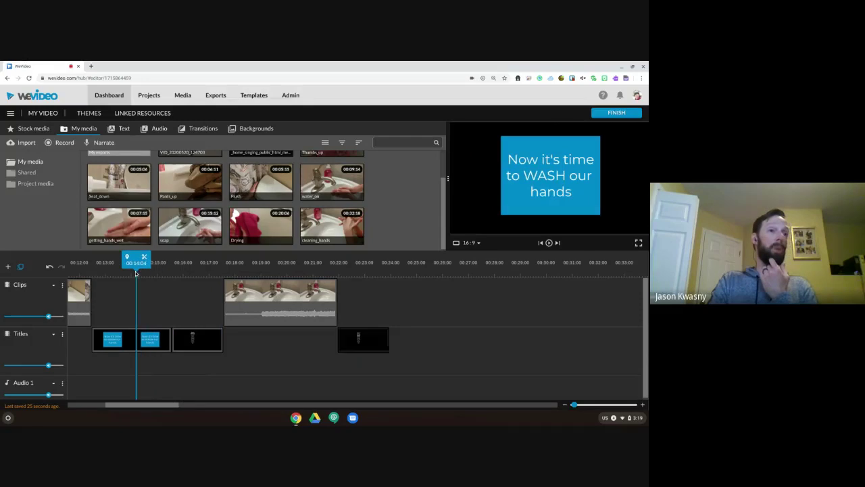
click(549, 243)
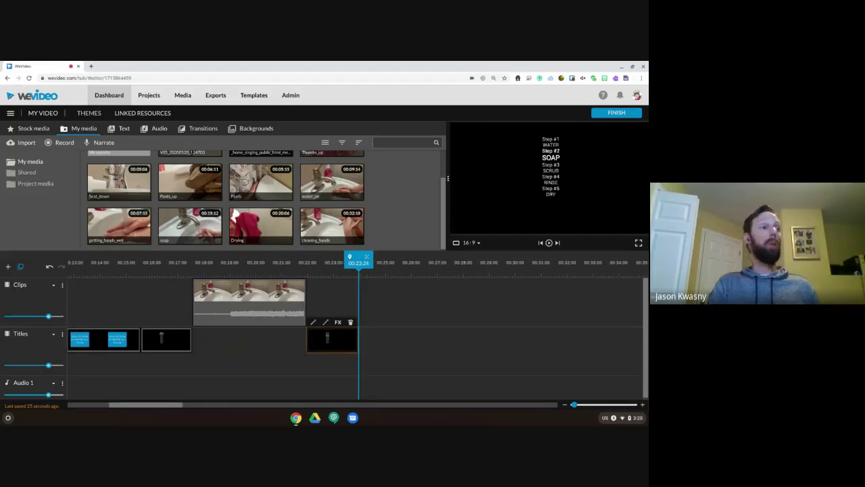
click(197, 130)
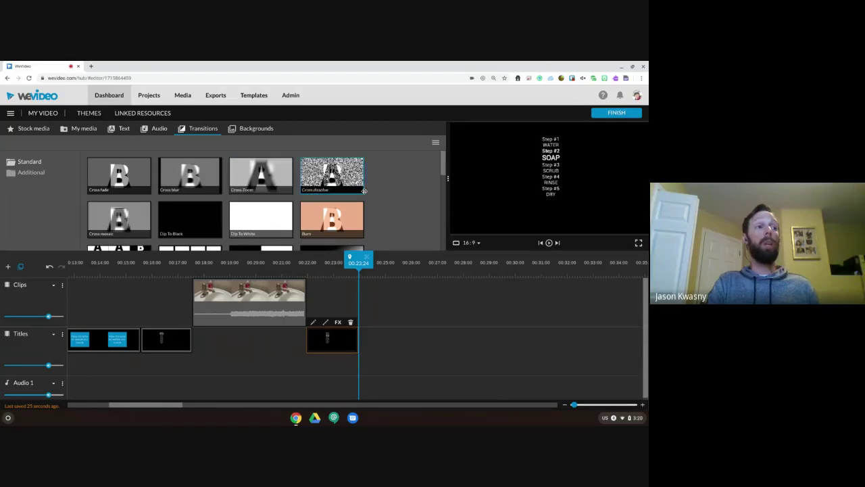
drag(359, 262, 226, 275)
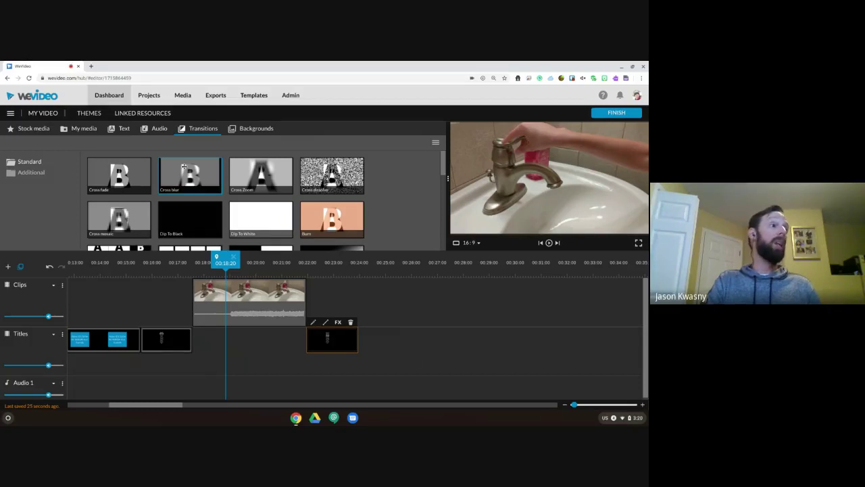
- Add the Clear Inspiration - BaltaZzar music at the start of the Audio 1 track and lower that track's volume
click(157, 133)
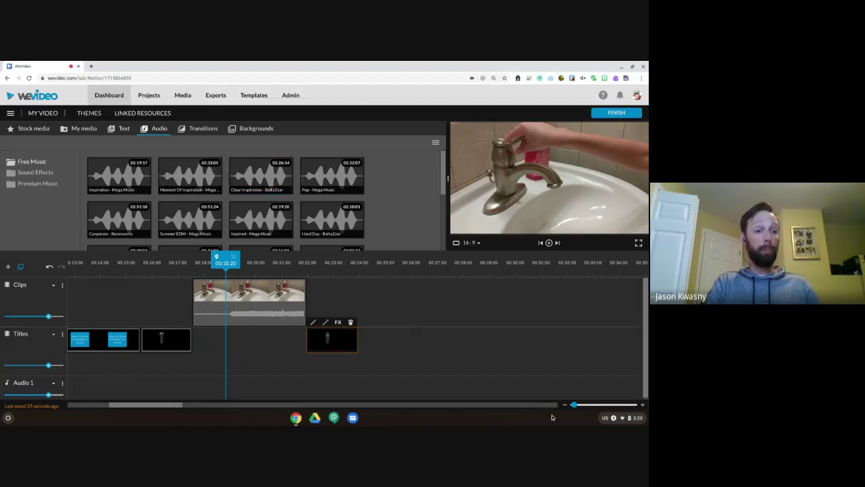
scroll(499, 372, left, 5)
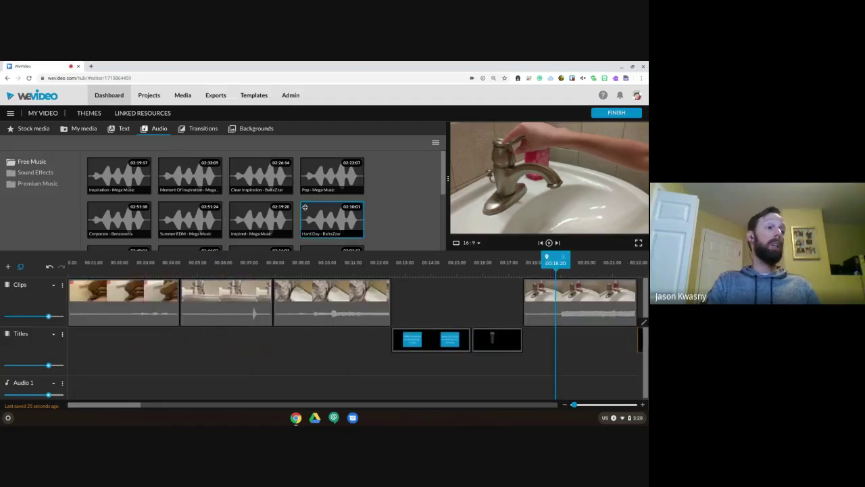
drag(261, 175, 78, 388)
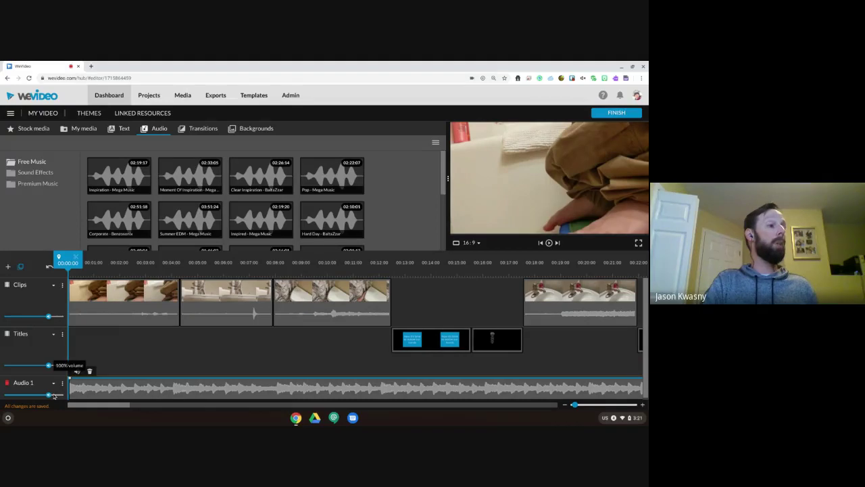
mouse_move(50, 397)
drag(50, 398, 31, 396)
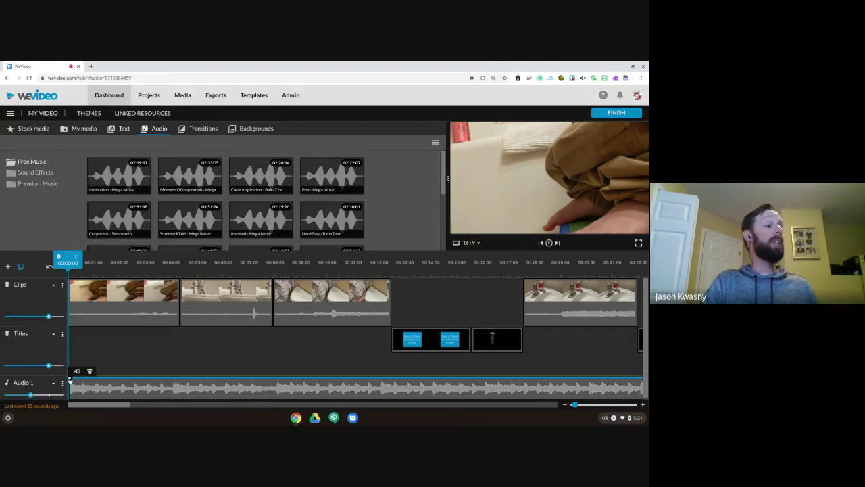
- Fade the music in from 0% to 100% within the first second and add a volume point about five seconds in
drag(70, 381, 68, 406)
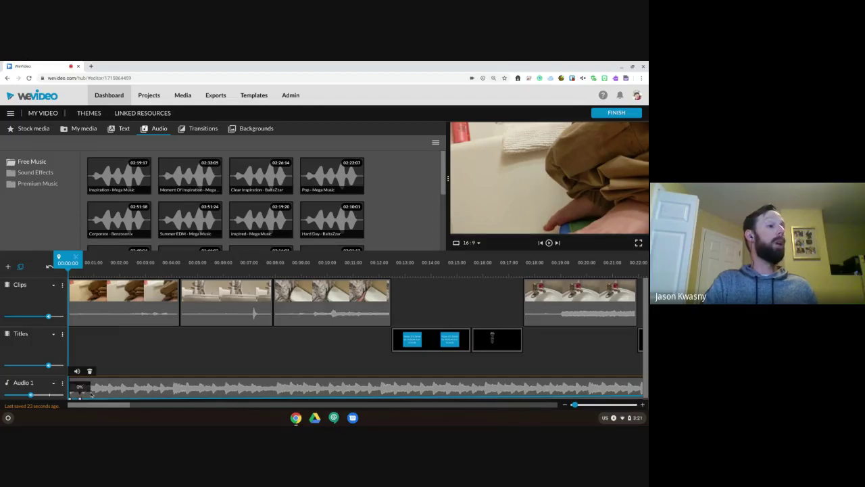
mouse_move(79, 399)
mouse_move(80, 400)
mouse_down()
mouse_move(79, 376)
mouse_move(128, 376)
mouse_move(88, 372)
mouse_up()
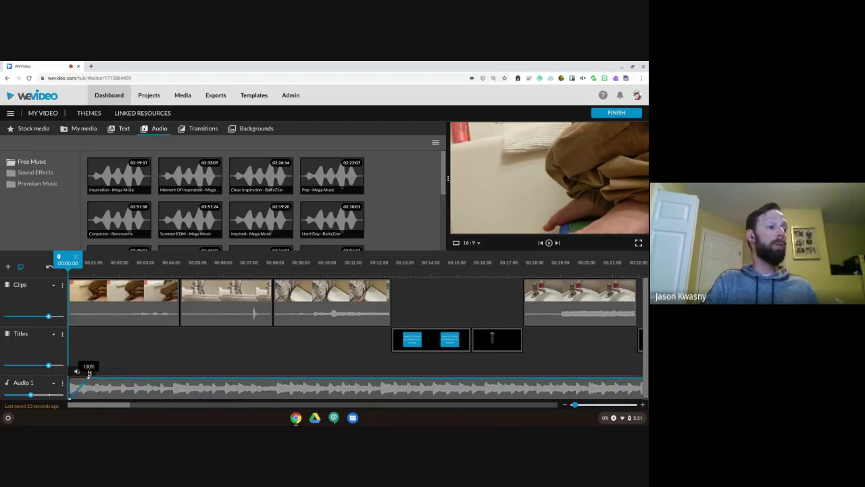
scroll(318, 369, right, 5)
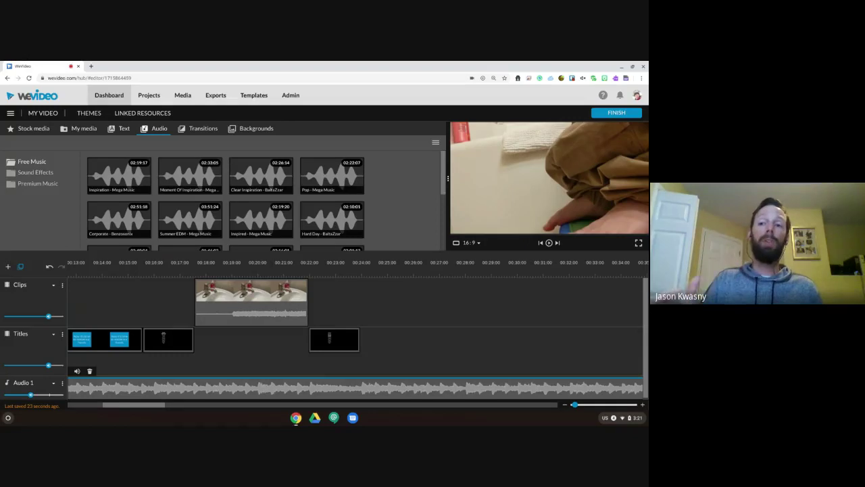
scroll(355, 324, left, 4)
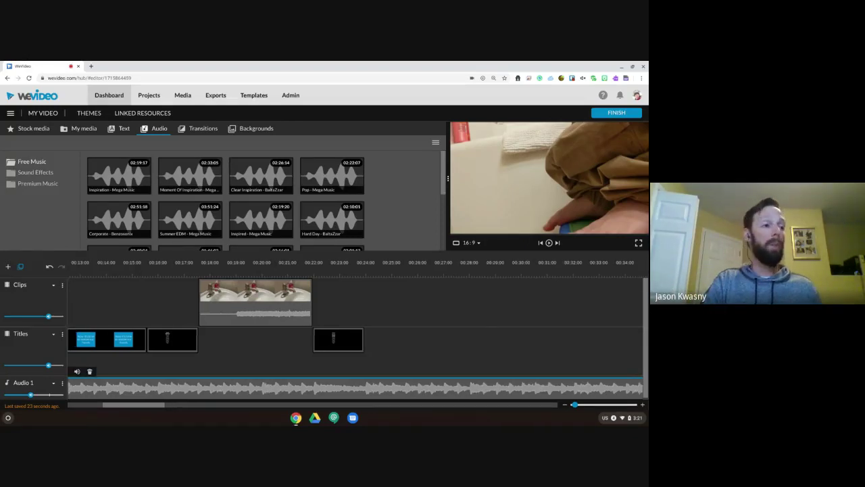
scroll(355, 324, left, 3)
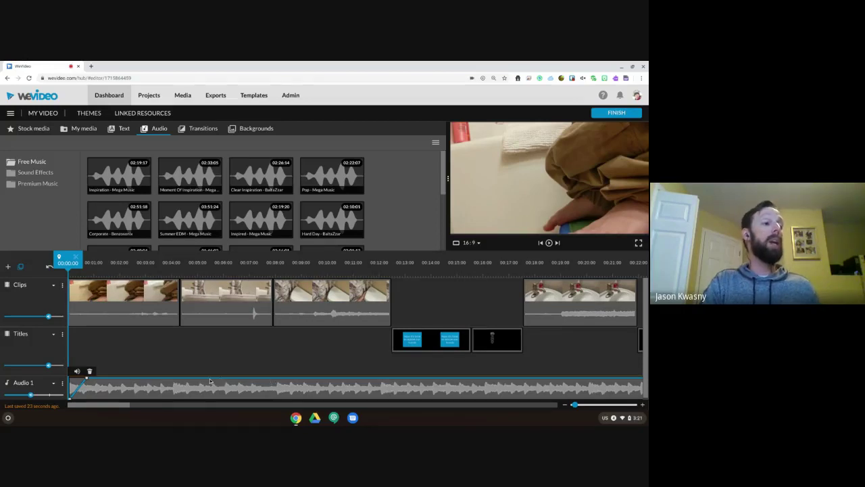
mouse_move(209, 380)
mouse_down()
mouse_move(210, 395)
mouse_move(209, 376)
mouse_up()
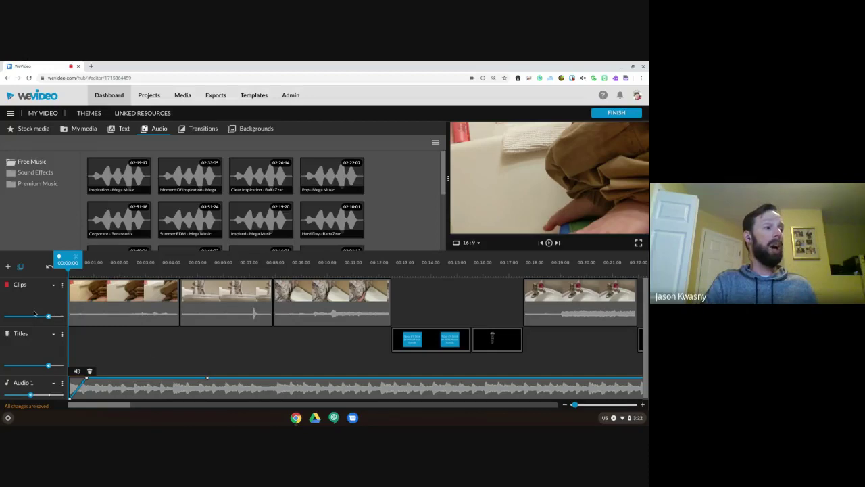
- Mute the Clips track
click(53, 288)
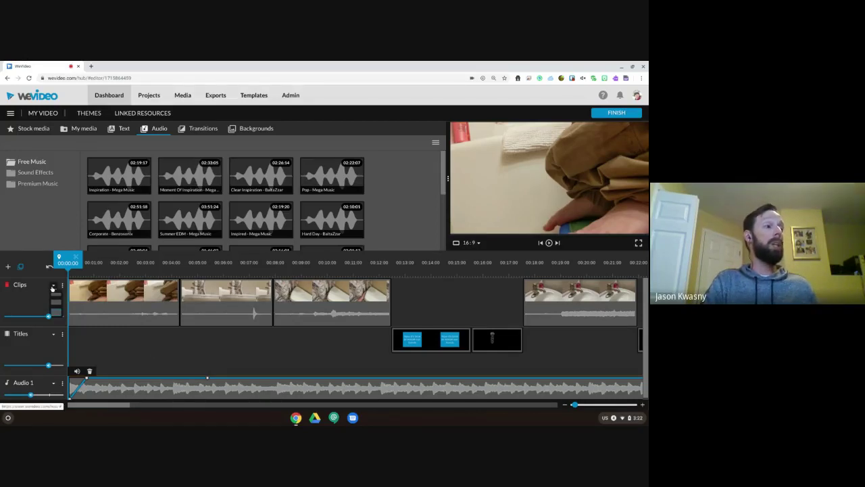
click(63, 285)
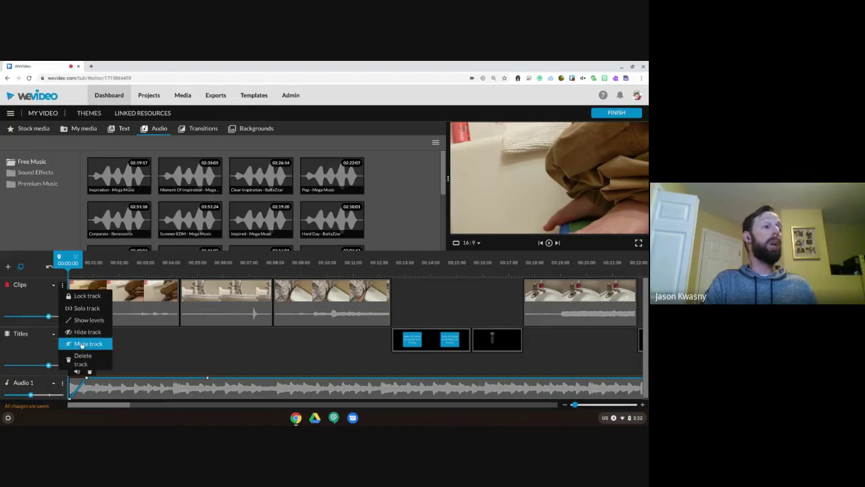
click(82, 343)
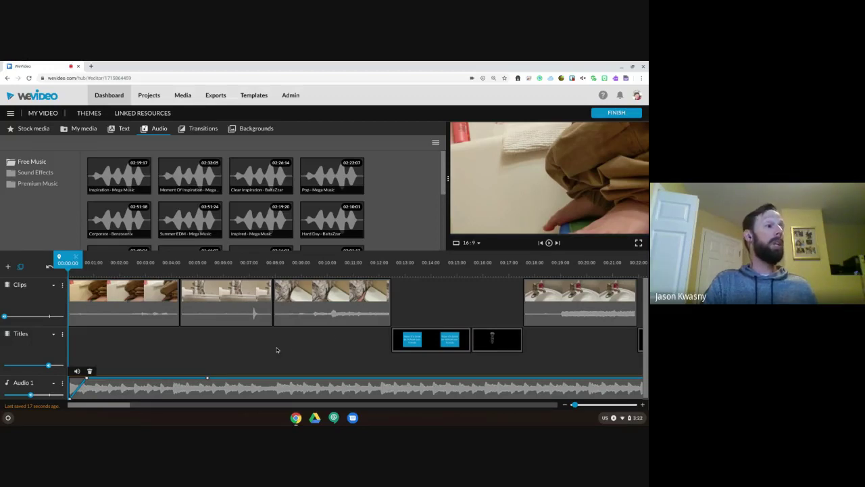
scroll(276, 350, down, 1)
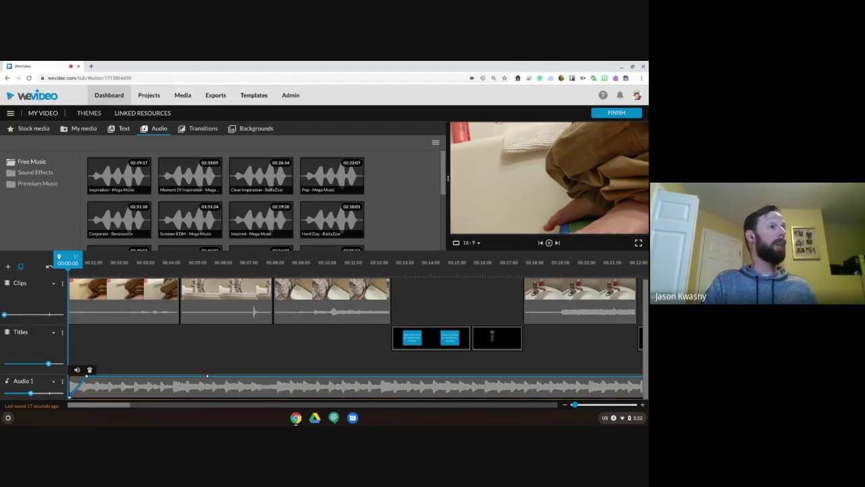
- Check which sources the video recorder in My media offers and leave without recording
click(76, 128)
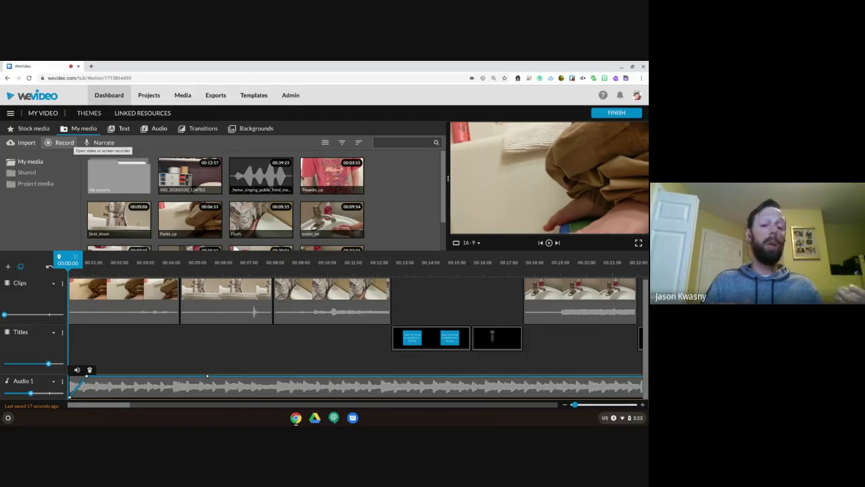
click(68, 143)
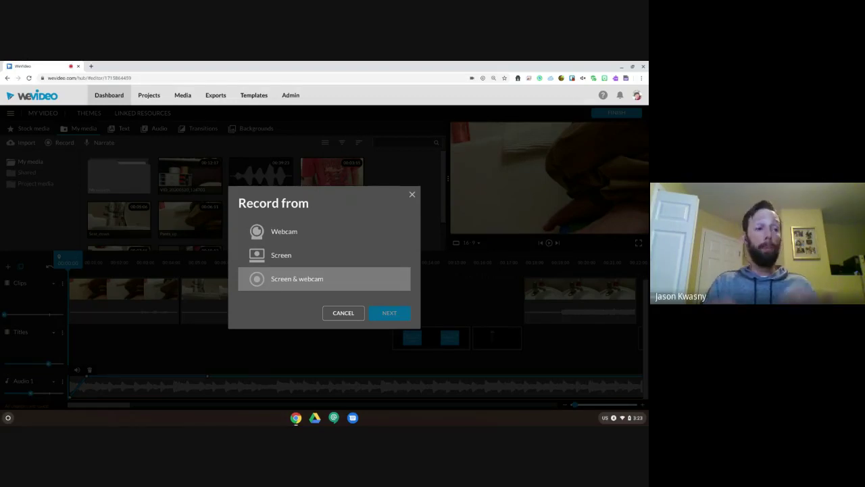
click(342, 313)
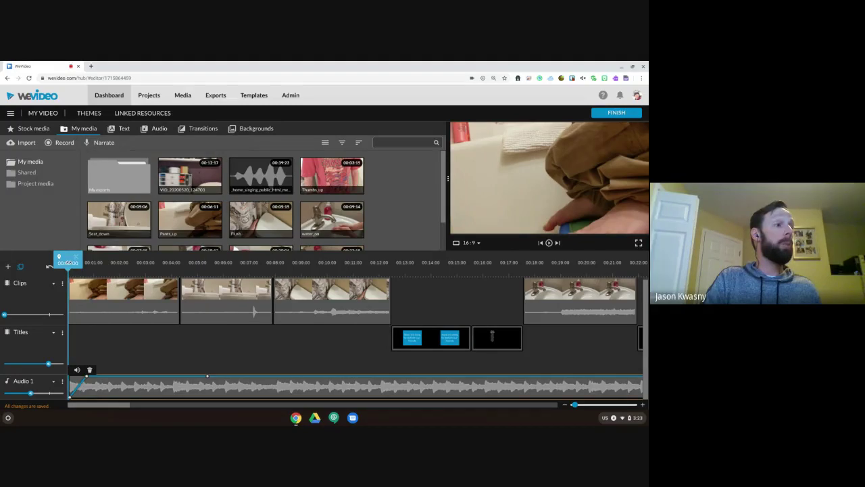
- Record a voiceover narration of about 18 seconds from the start of the timeline, with the video muted while recording
click(105, 142)
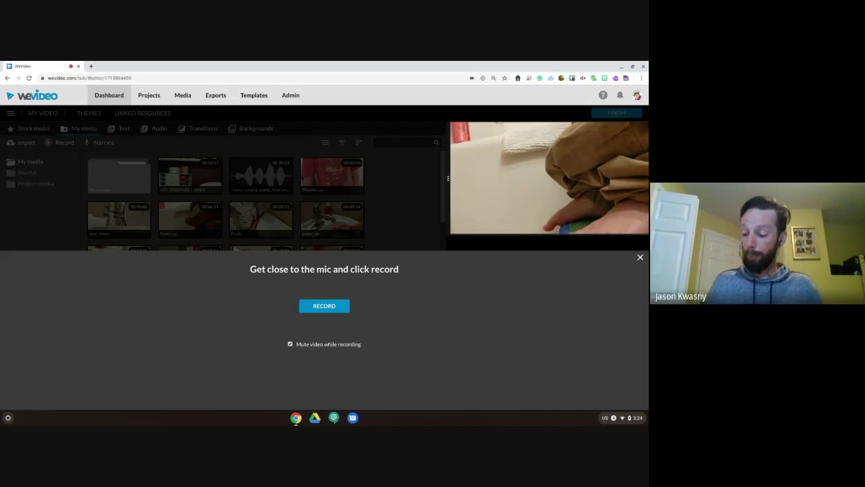
click(327, 310)
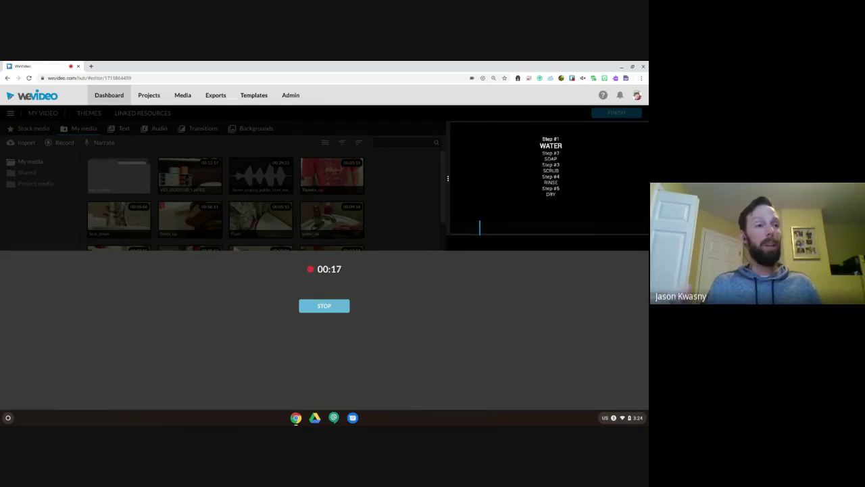
click(324, 307)
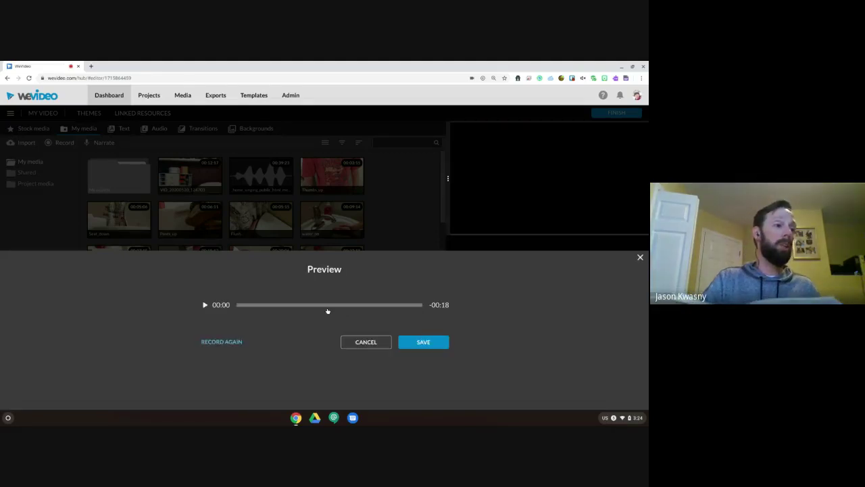
- Replace the narration with a new take of about 37 seconds, preview its opening seconds and save it
click(219, 343)
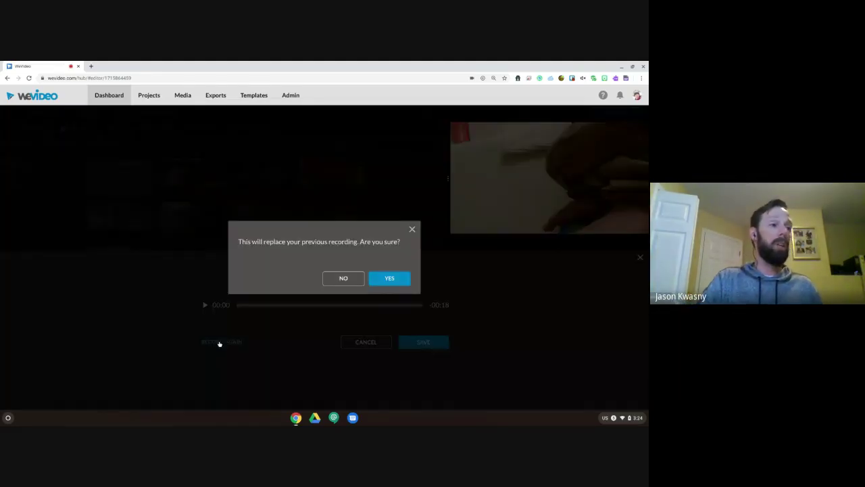
click(373, 281)
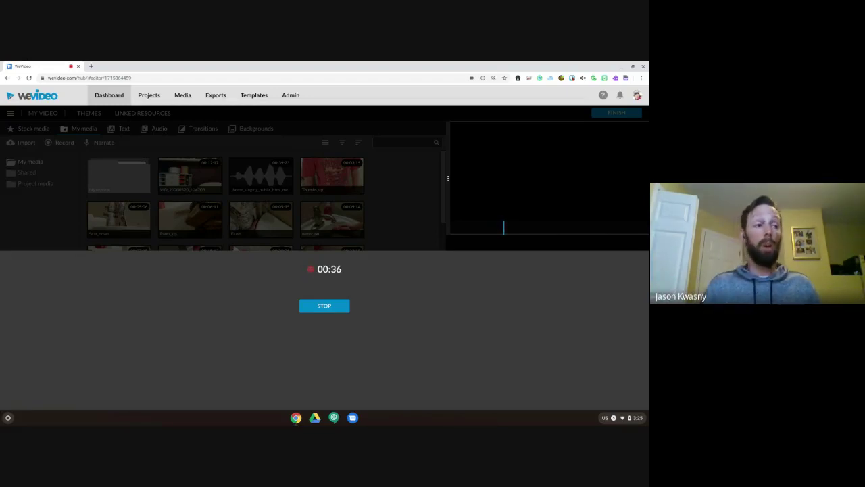
click(322, 309)
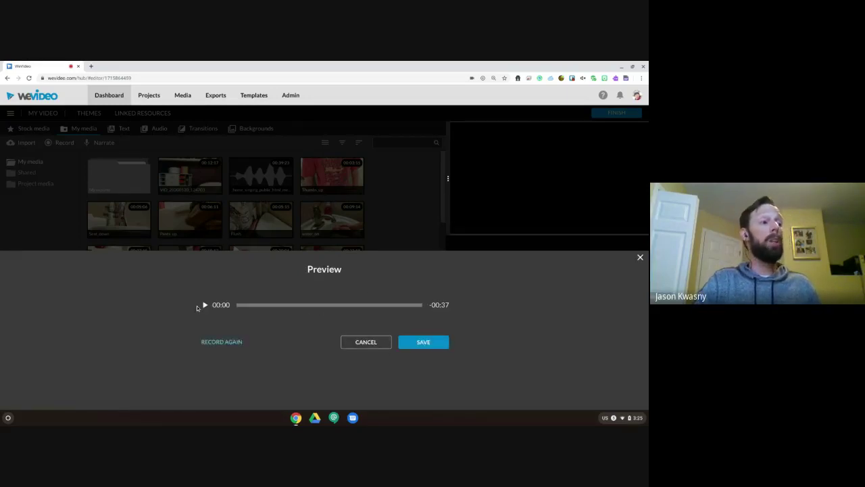
click(203, 305)
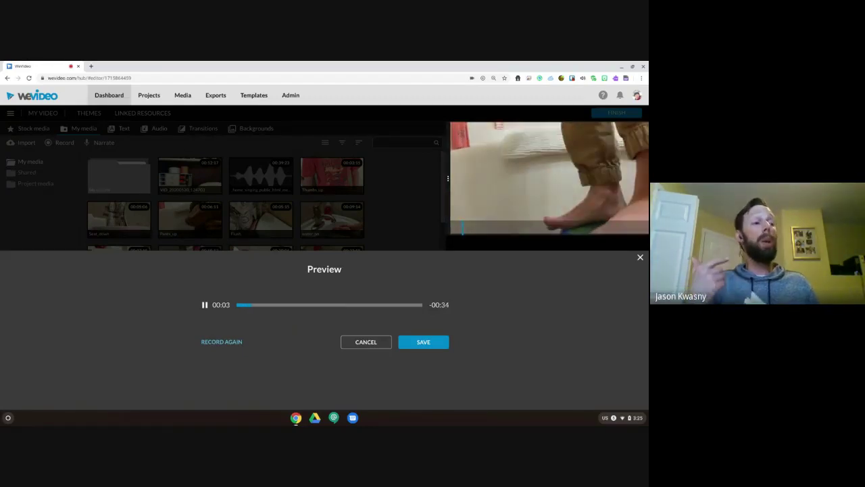
click(205, 305)
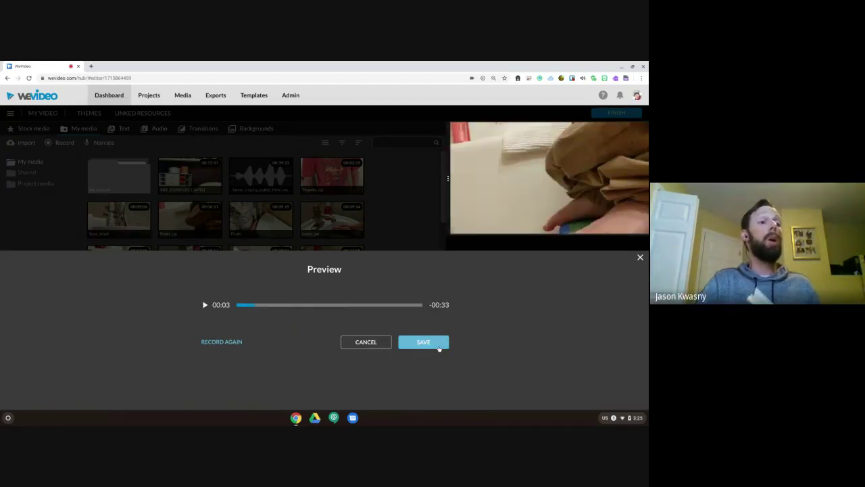
click(439, 346)
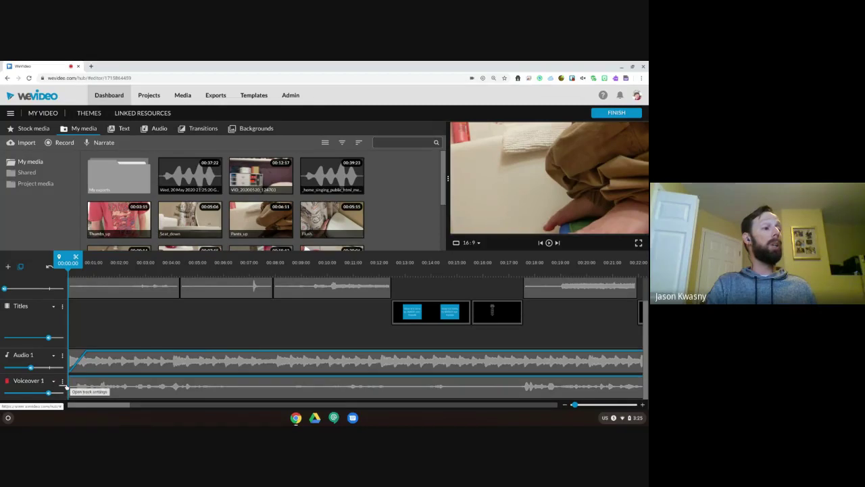
- Play the sequence from about 11 seconds and split the first step list, music and voiceover at 00:16:14
mouse_move(51, 394)
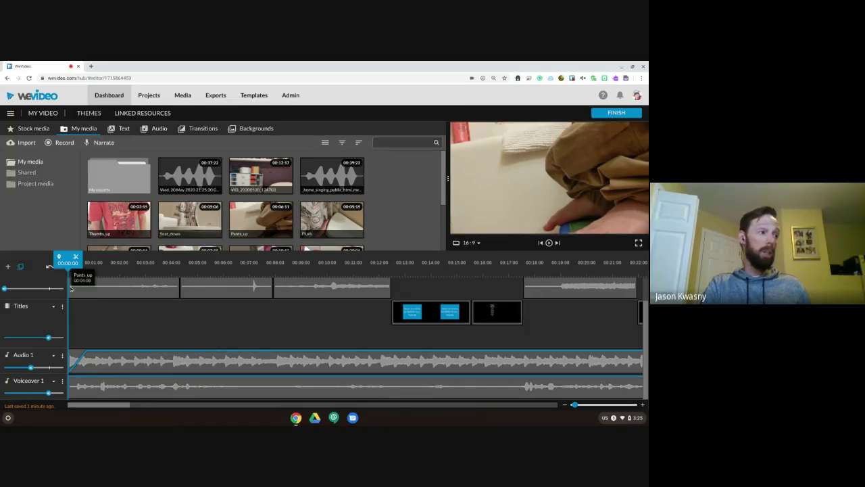
drag(60, 257, 354, 257)
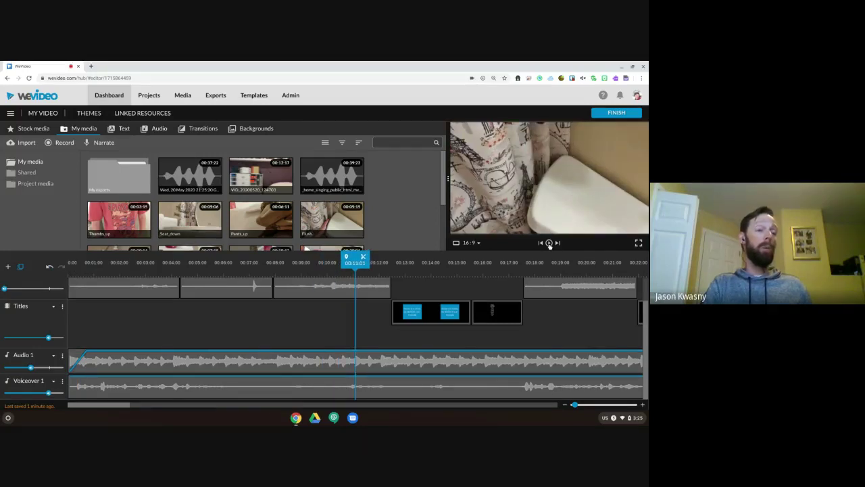
click(549, 243)
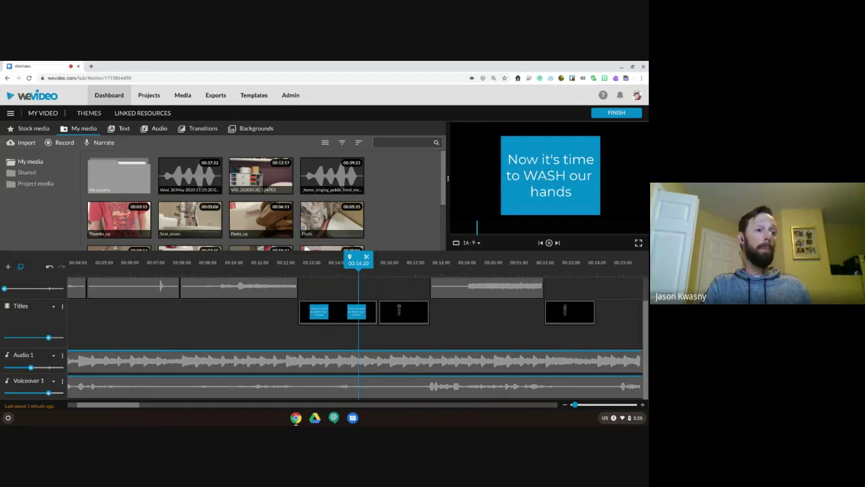
click(549, 243)
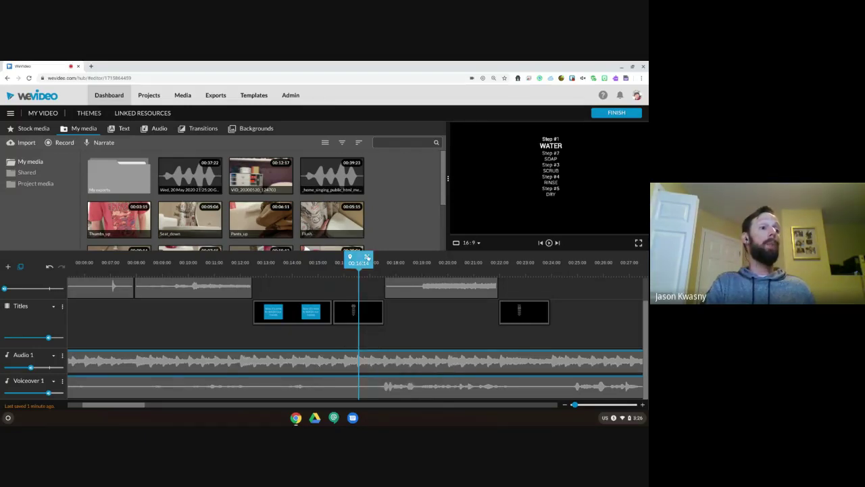
click(367, 256)
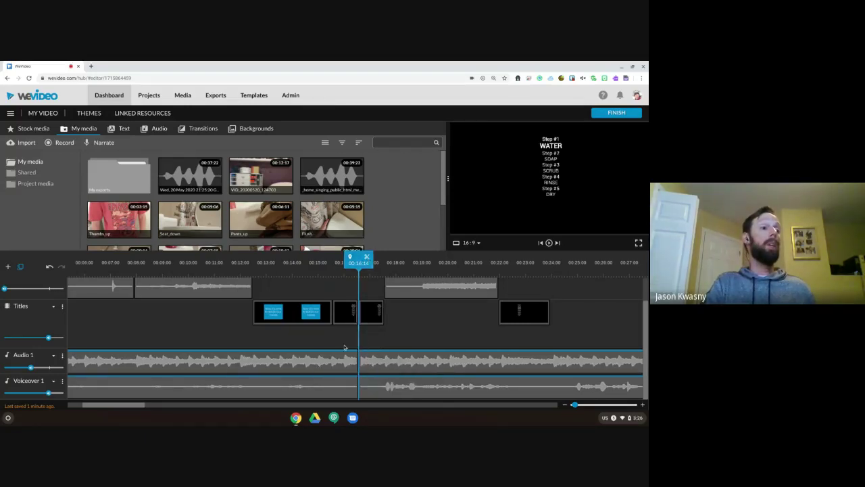
- Delete the voiceover section before the split, and undo both the deletion and the split
click(332, 393)
key(Delete)
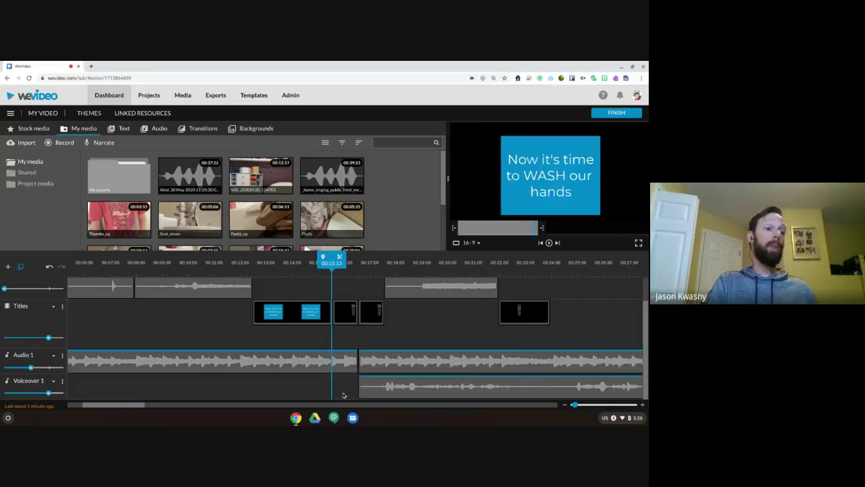
key(ctrl+z)
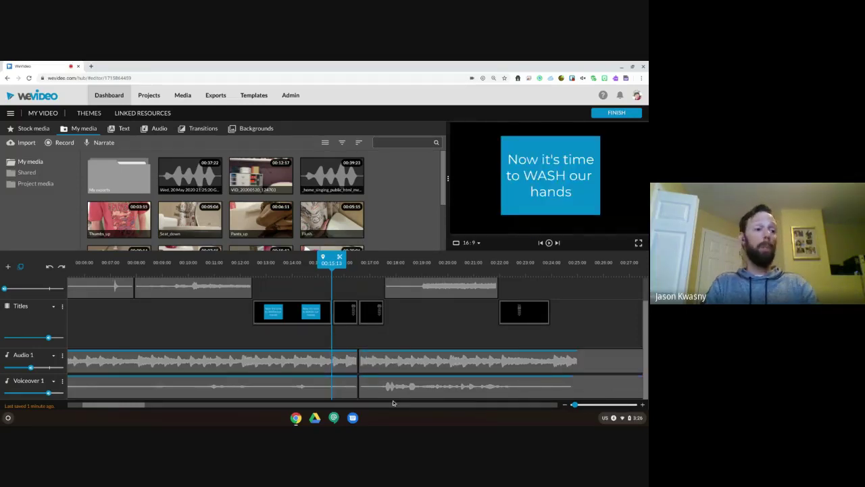
key(ctrl+z)
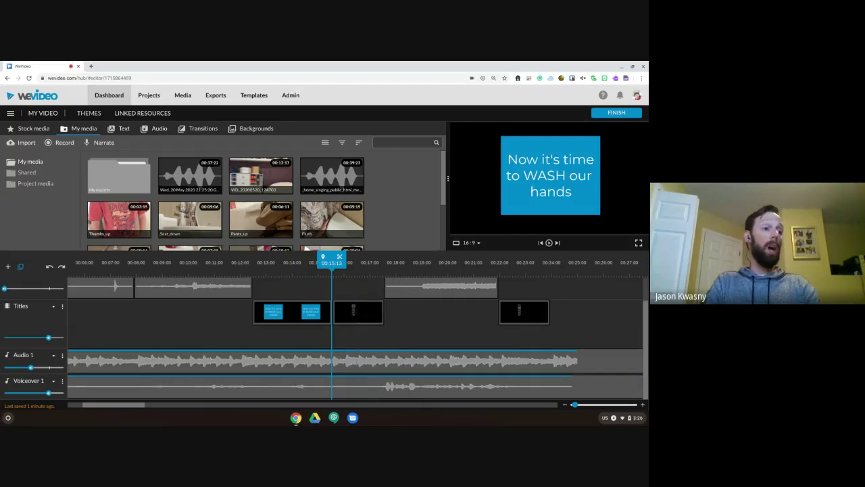
- Add volume keyframes to the voiceover so it stays silent until about 00:16:21 and rises quickly to 100% volume before the next clip
click(203, 386)
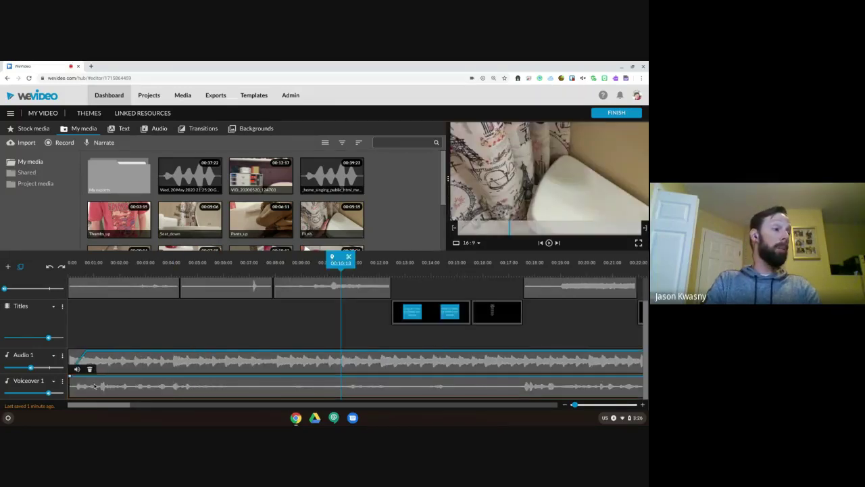
mouse_move(68, 391)
mouse_down()
mouse_move(558, 350)
mouse_move(457, 368)
mouse_move(507, 381)
mouse_move(69, 381)
mouse_up()
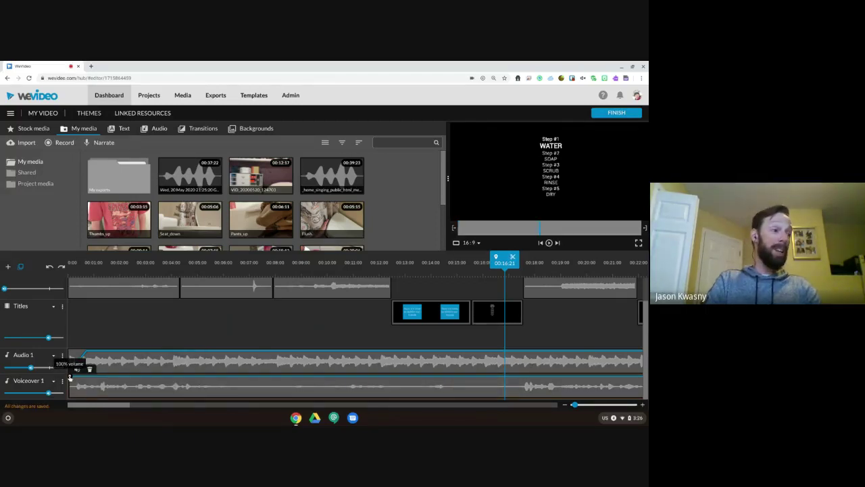
drag(69, 377, 69, 395)
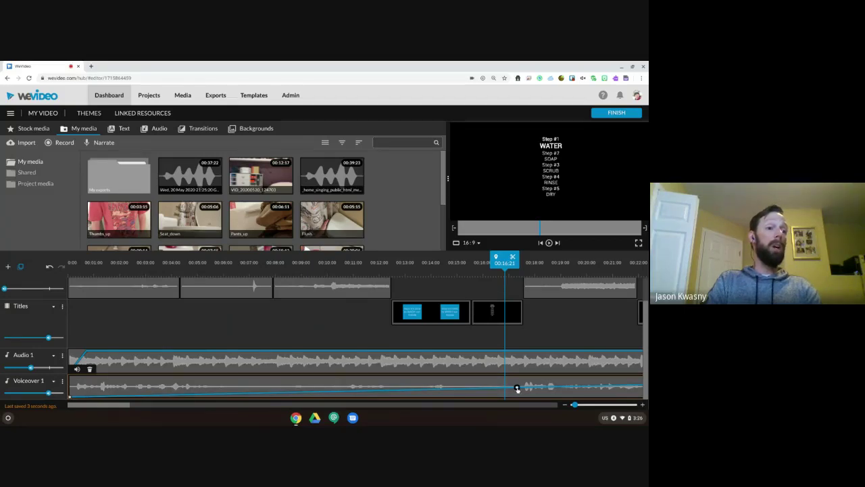
drag(516, 386, 514, 375)
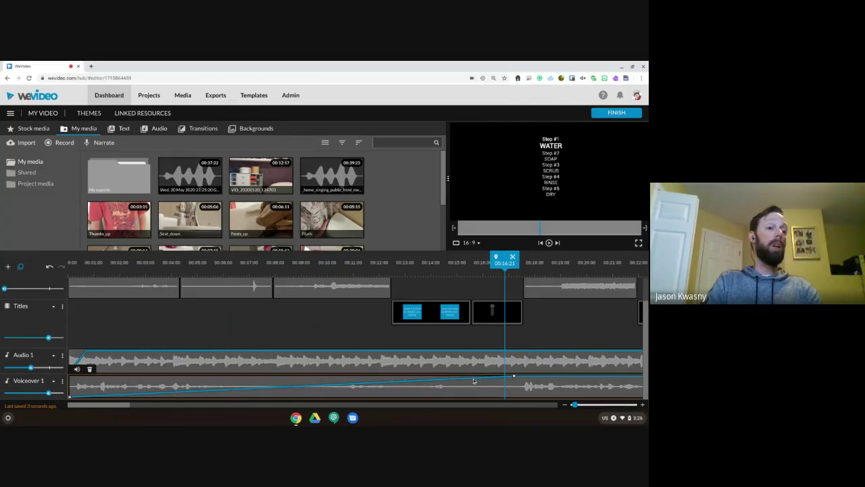
click(473, 378)
drag(473, 379, 510, 404)
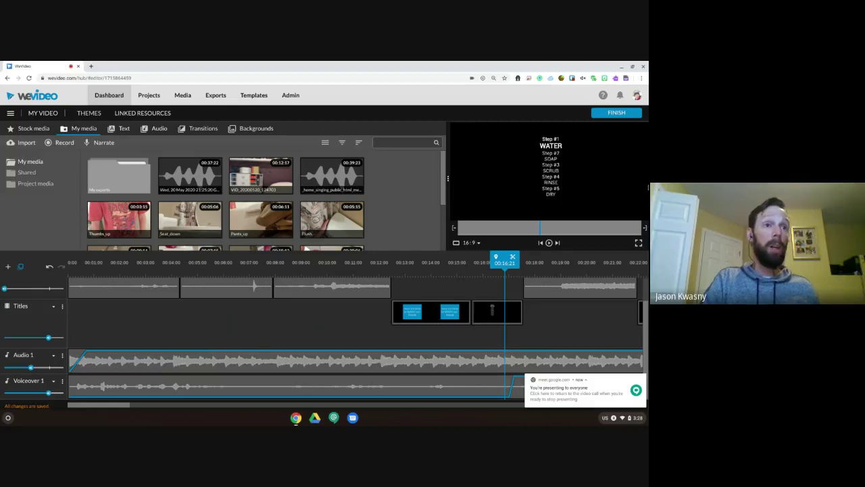
- Finish the edit and keep My Video 2 as the export title
click(617, 112)
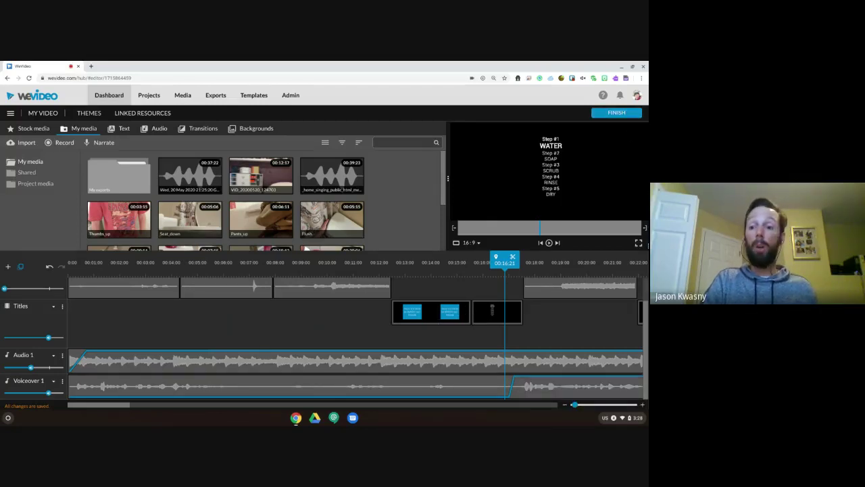
click(617, 112)
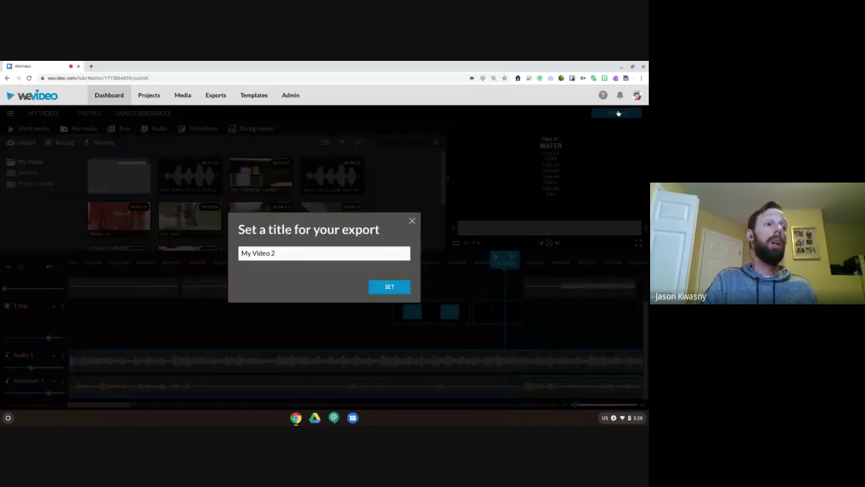
click(405, 287)
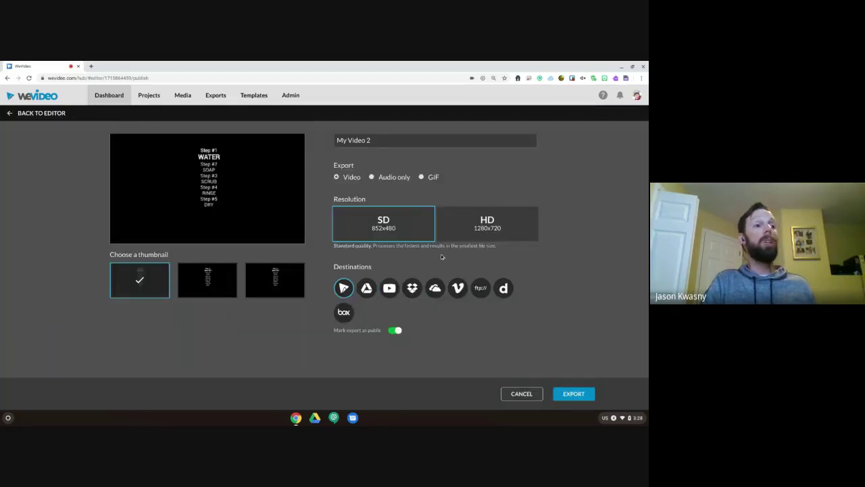
- Examine the Audio only and GIF export options, including the GIF warning, and return the export type to Video
click(371, 177)
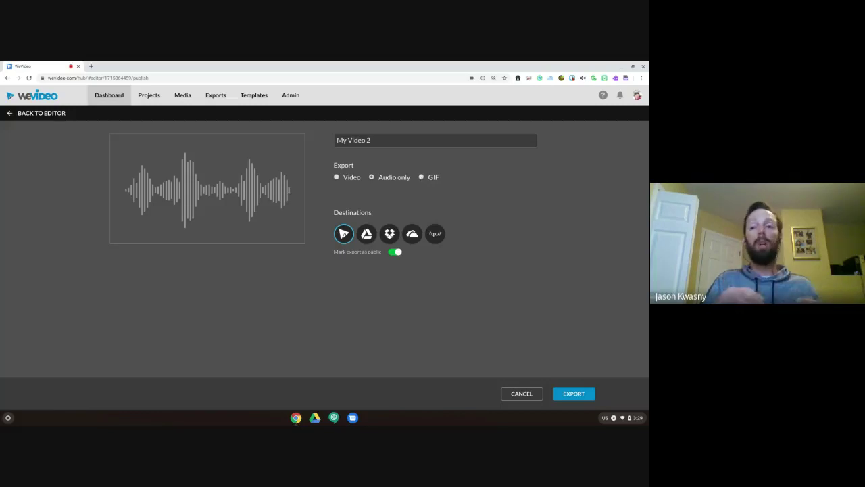
click(422, 177)
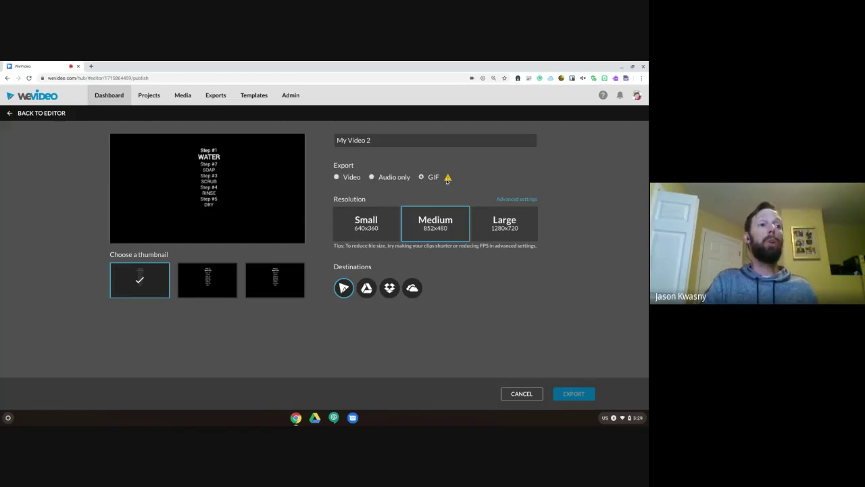
mouse_move(447, 179)
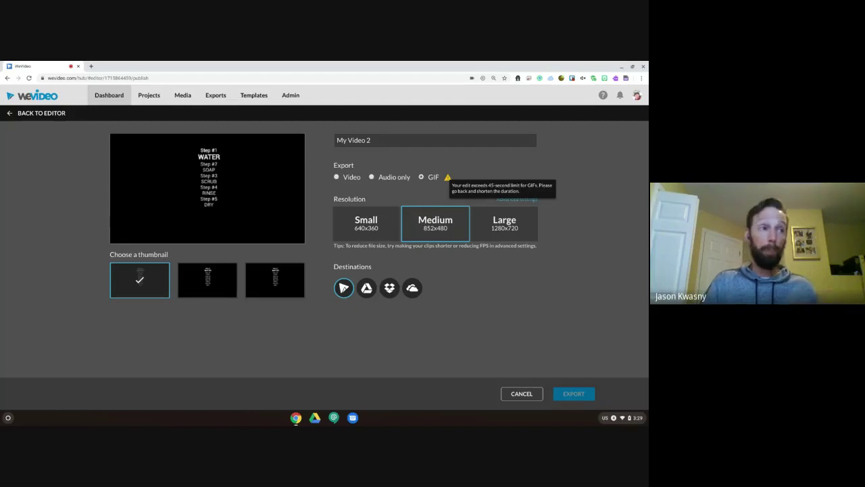
click(338, 178)
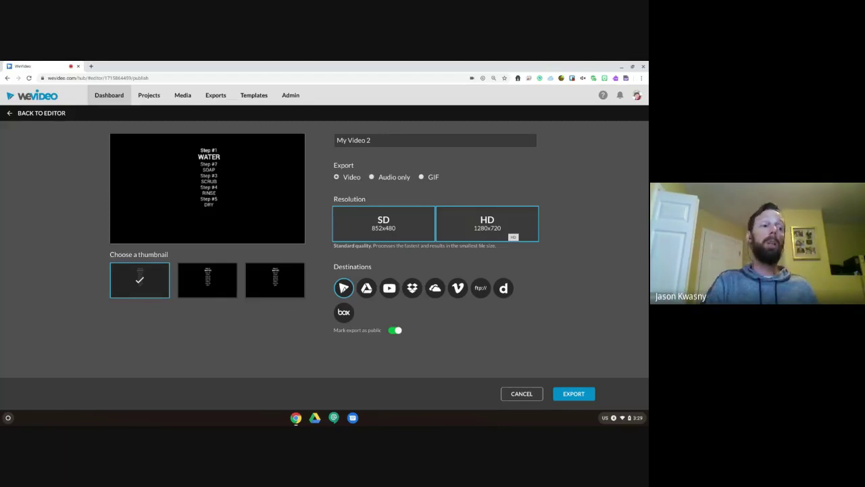
- Set the export to HD 1280x720 with the third thumbnail, and add Google Drive and YouTube as destinations
click(459, 226)
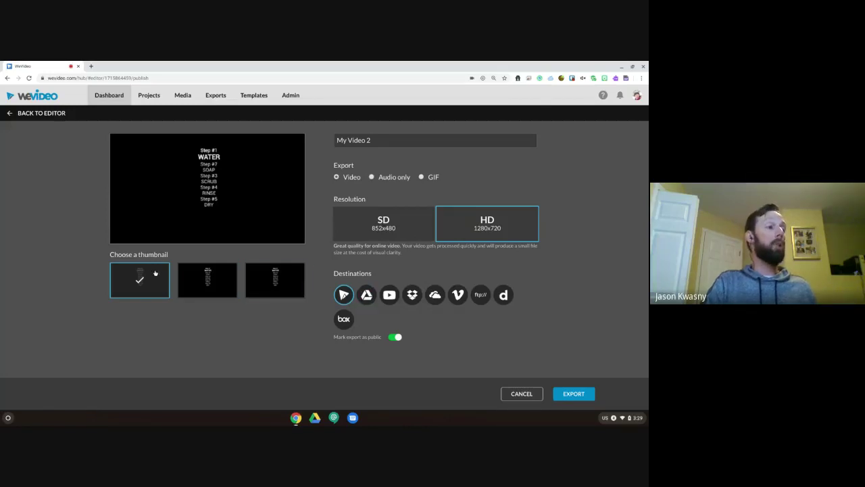
click(216, 282)
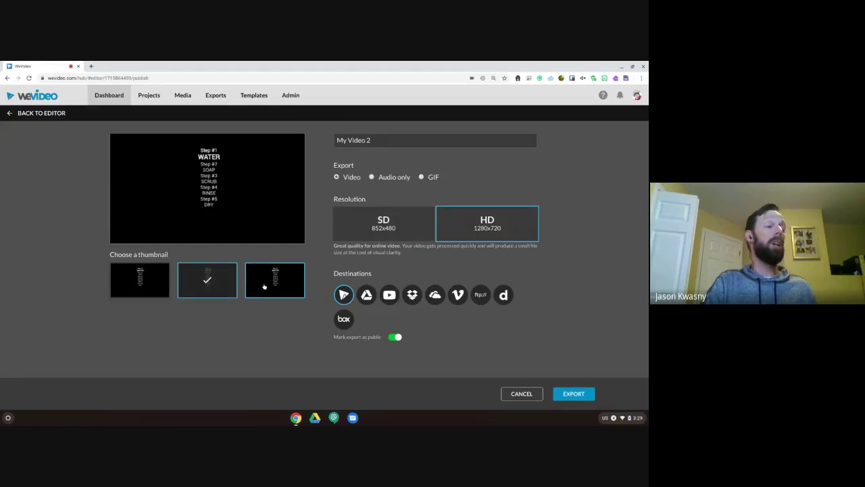
click(264, 286)
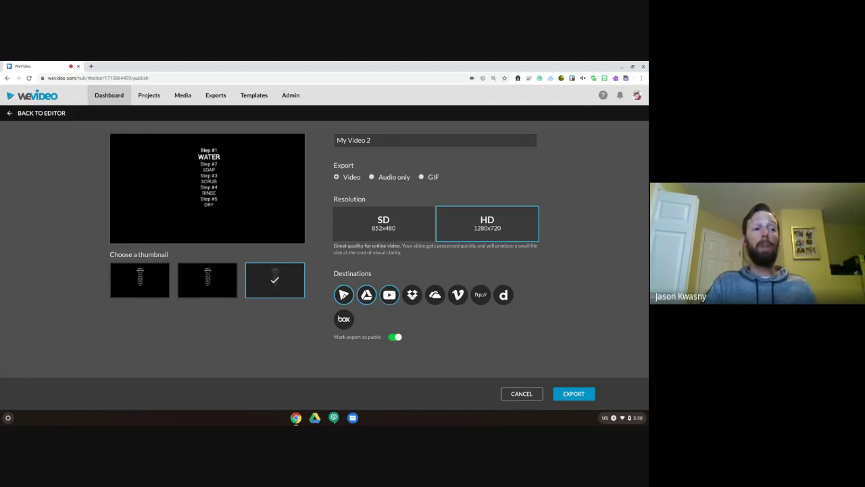
- Turn off marking the export as public, export the video and return to the dashboard
click(397, 337)
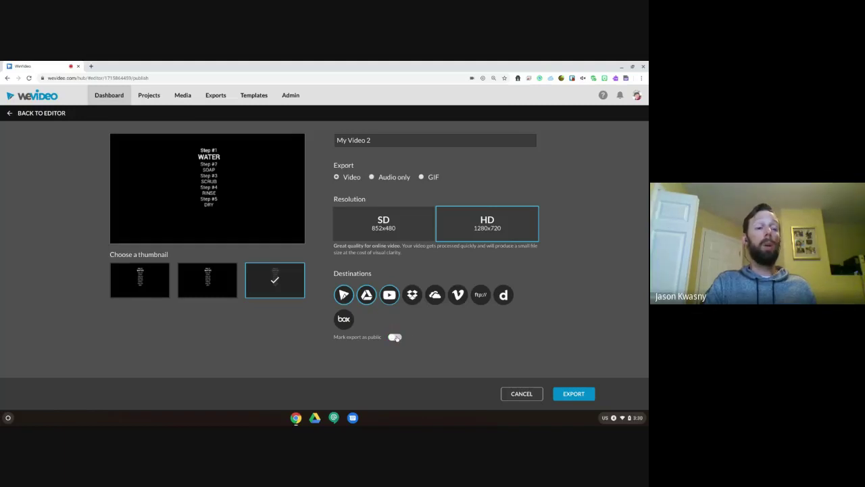
click(573, 393)
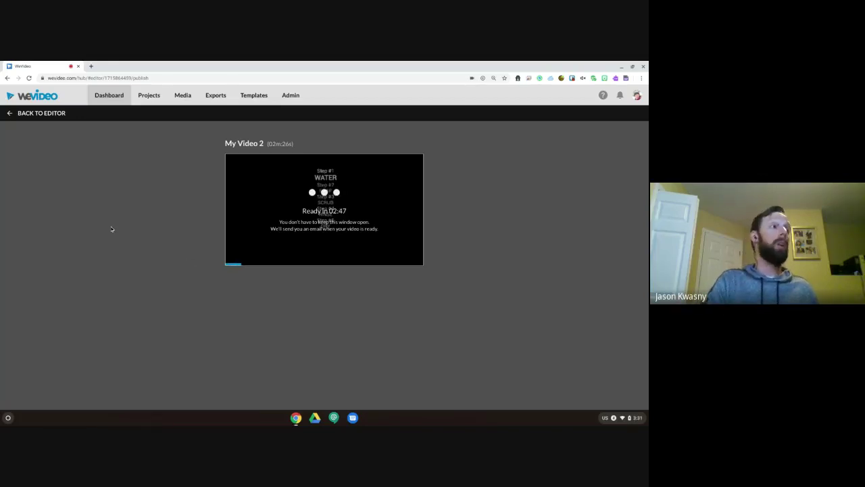
click(107, 96)
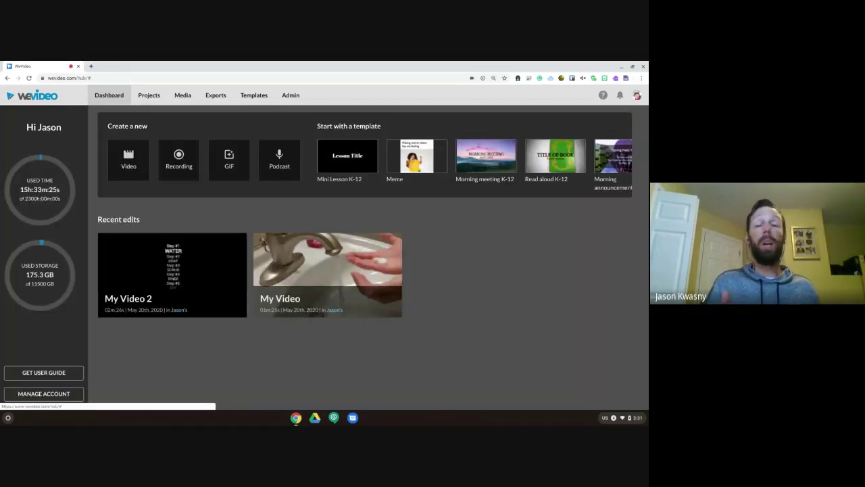